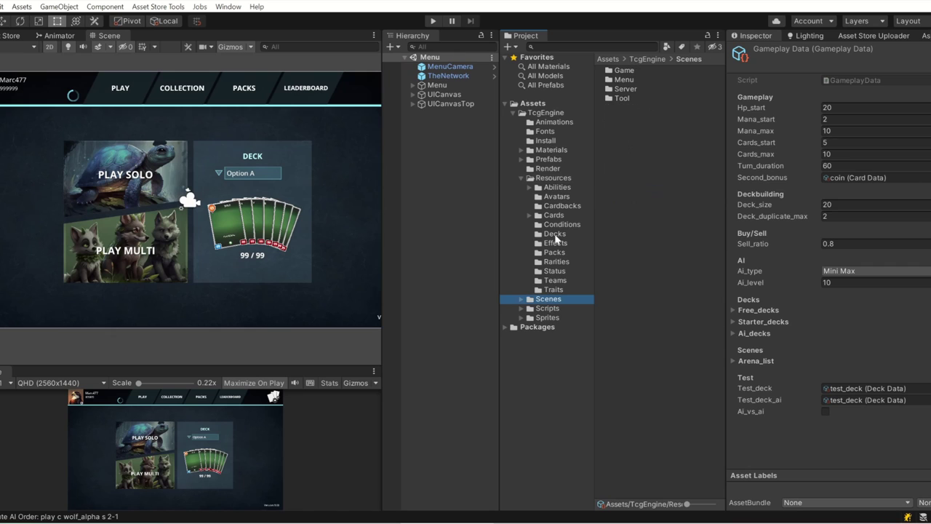
Step: Open the Game scene from the Scenes/Game folder and widen the scene view slightly
double_click(624, 71)
double_click(620, 70)
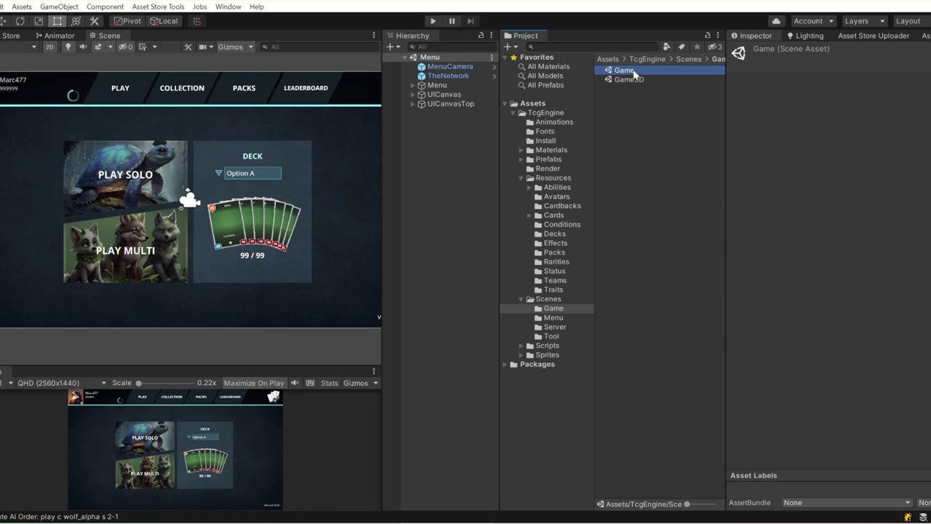
drag(382, 234, 409, 235)
Step: Run the Game scene, play a hand card onto the middle board slot, and stop the test
click(433, 21)
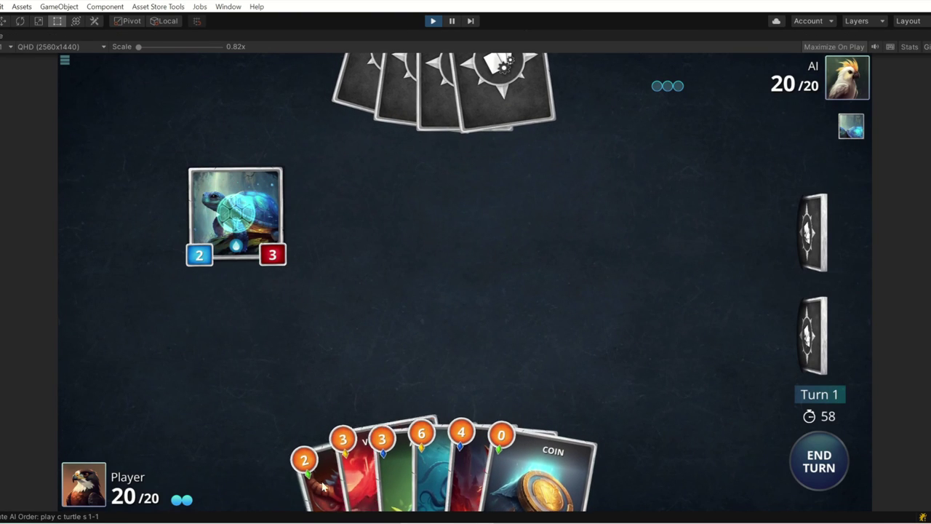
drag(543, 469, 470, 352)
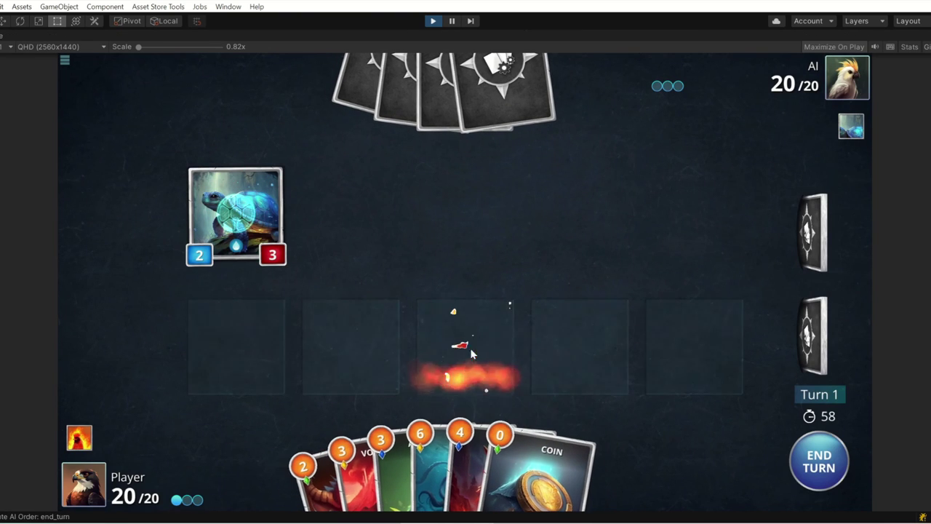
click(431, 22)
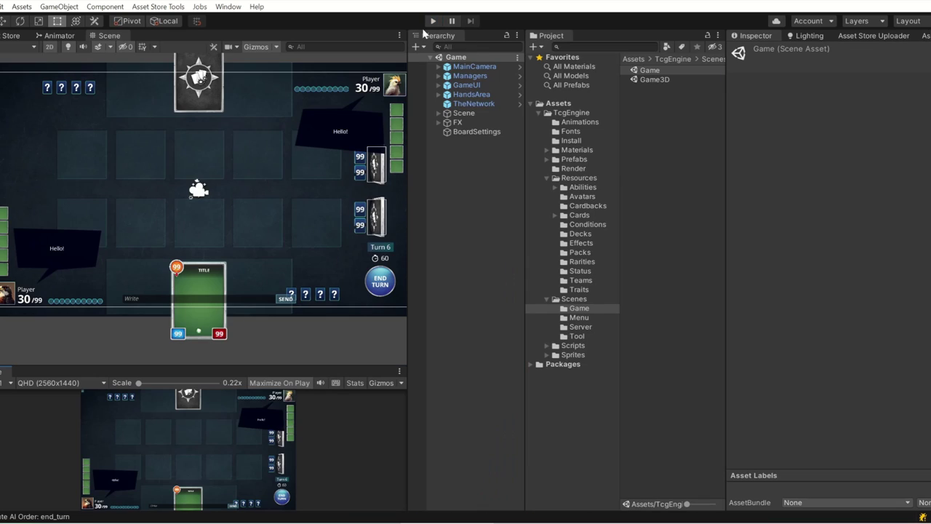
Step: Open the test_deck asset in Resources/Decks and reduce its card list to 1 element
click(586, 180)
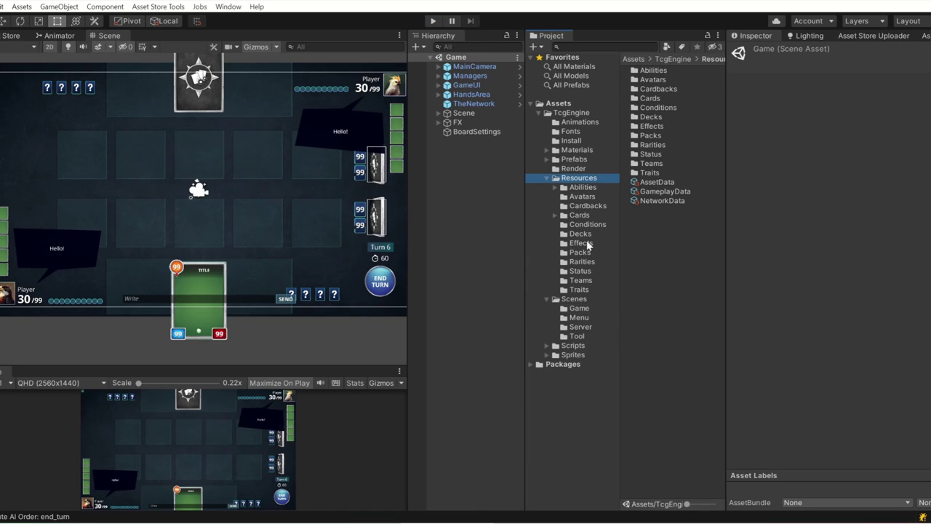
click(590, 235)
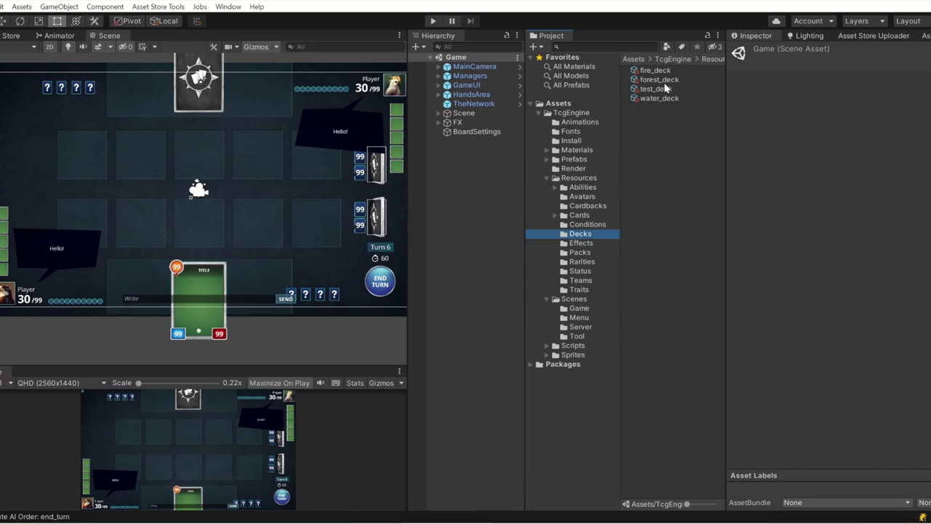
click(653, 90)
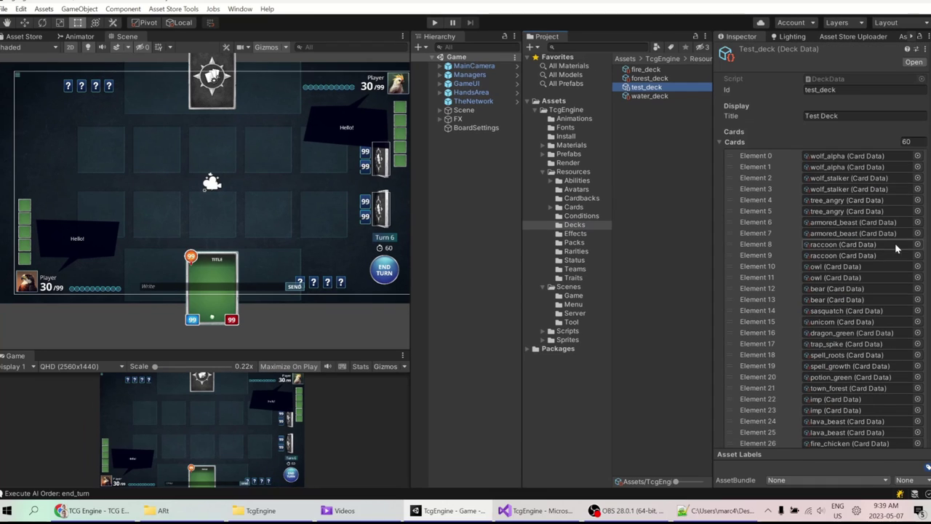
click(929, 146)
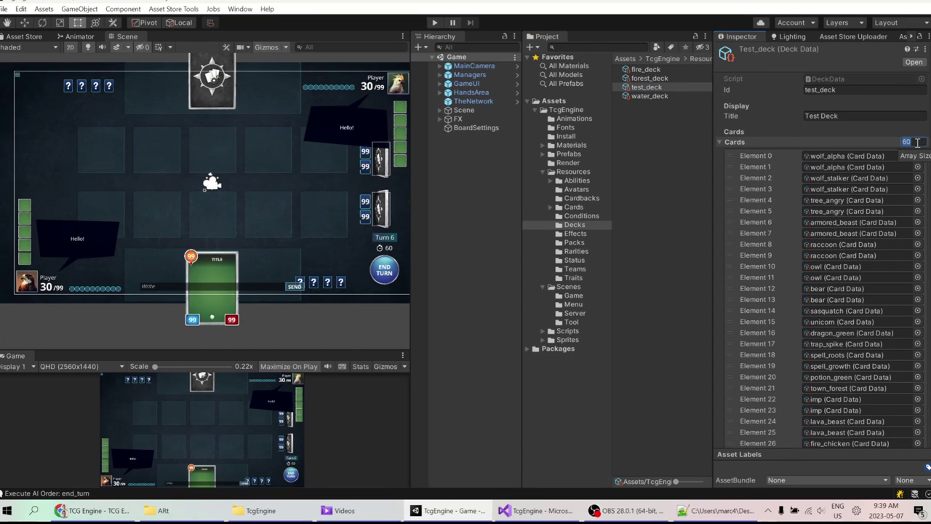
text(1)
key(Return)
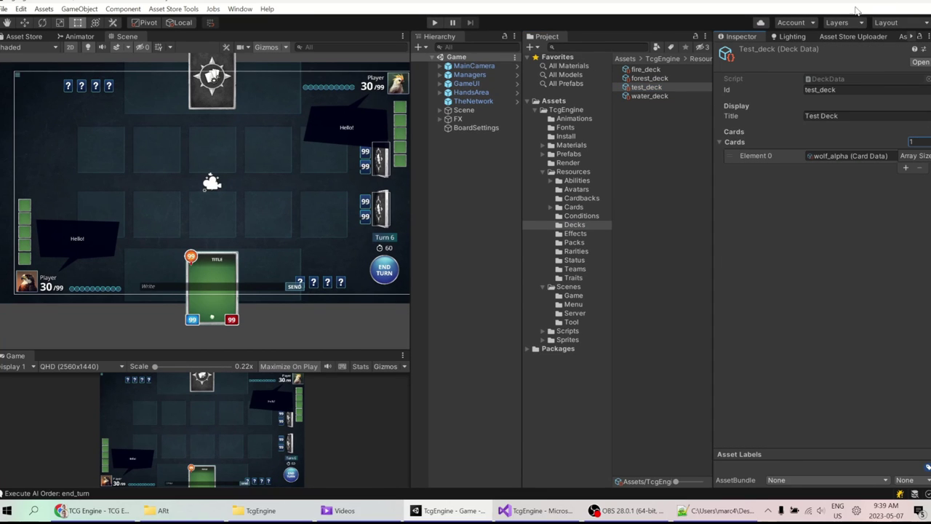
Step: Set test_deck's first card to shark and resize the card list to 20 elements
click(925, 156)
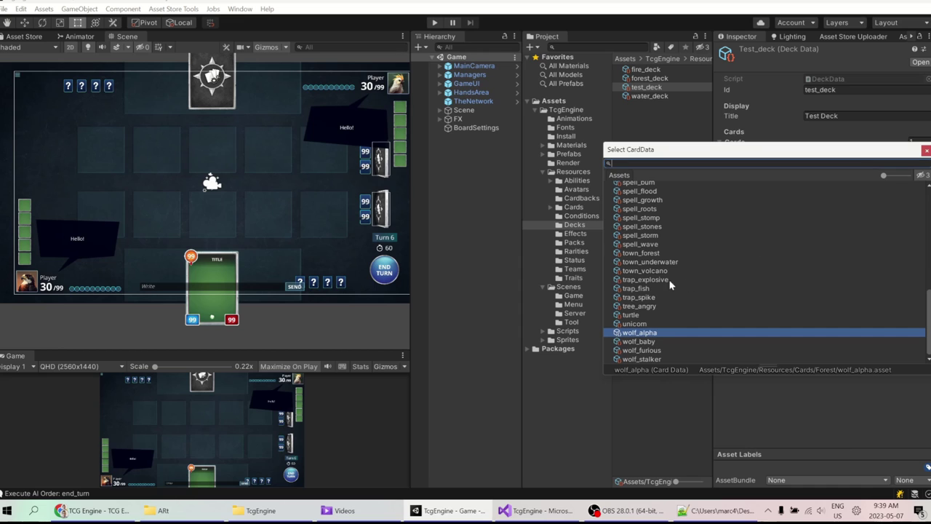
scroll(680, 233, up, 5)
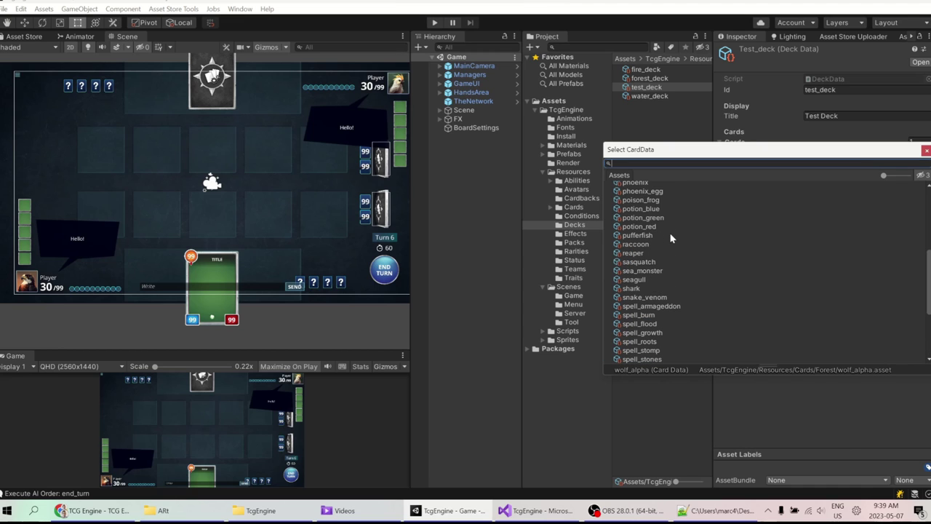
click(635, 289)
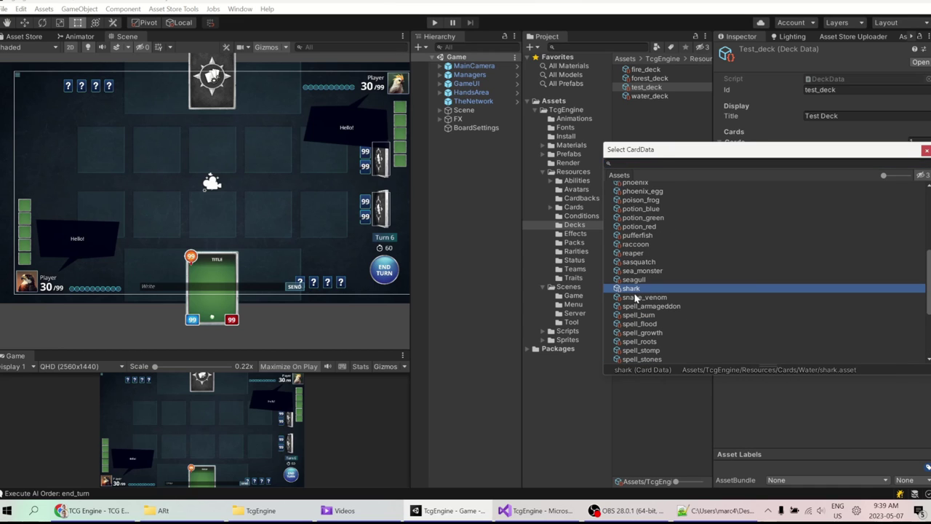
click(926, 151)
click(913, 141)
text(20)
key(Return)
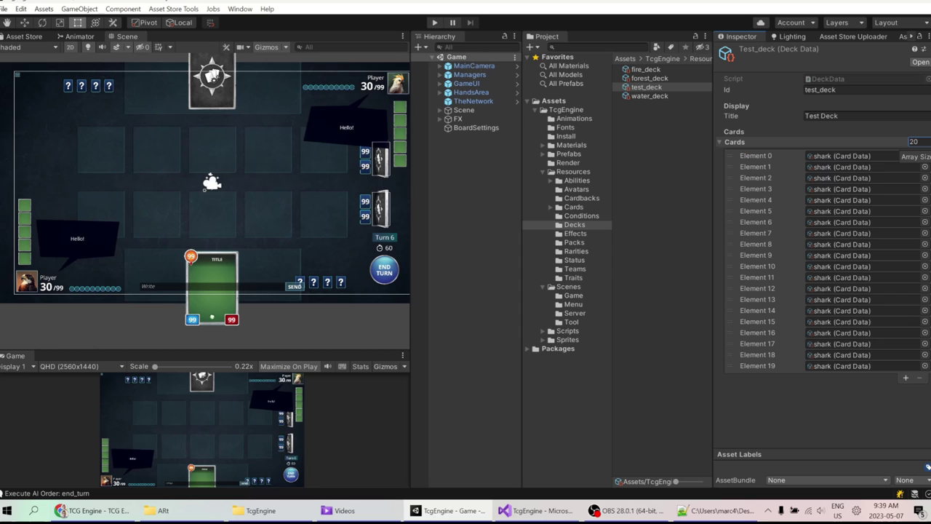
Step: Run the game with the edited test deck, try playing cards from the hand, and stop the test
click(434, 23)
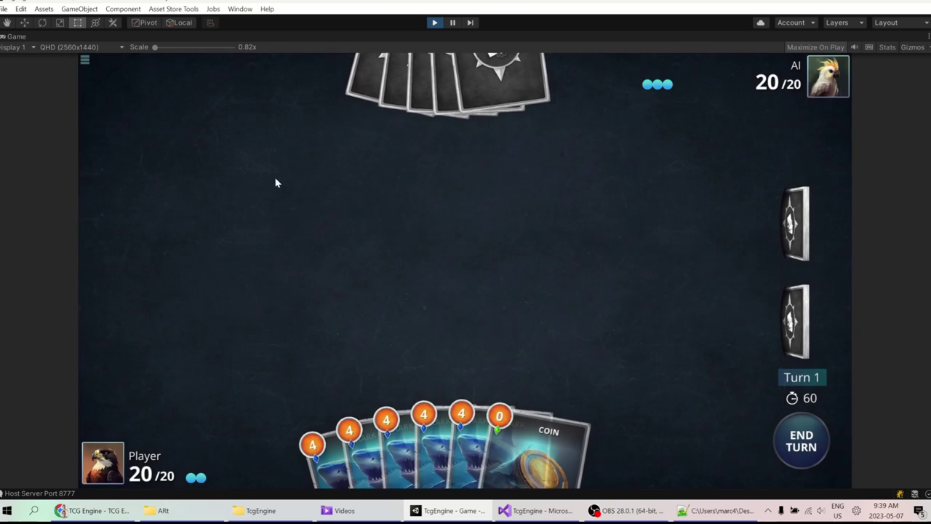
drag(449, 268, 466, 291)
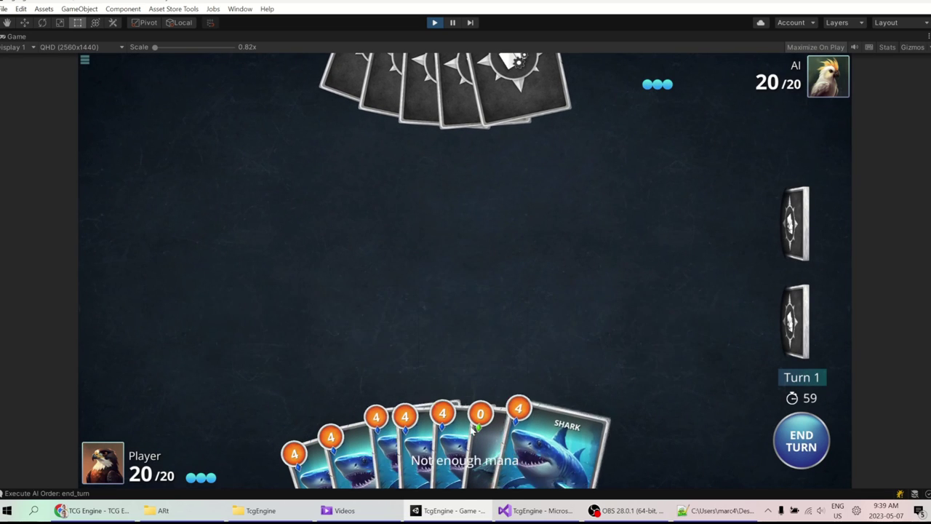
drag(454, 444, 474, 313)
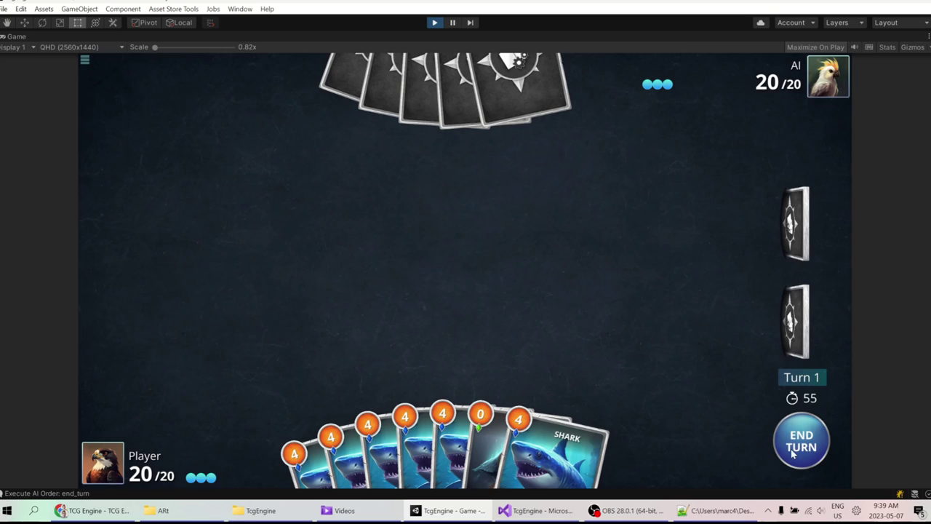
key(ctrl+p)
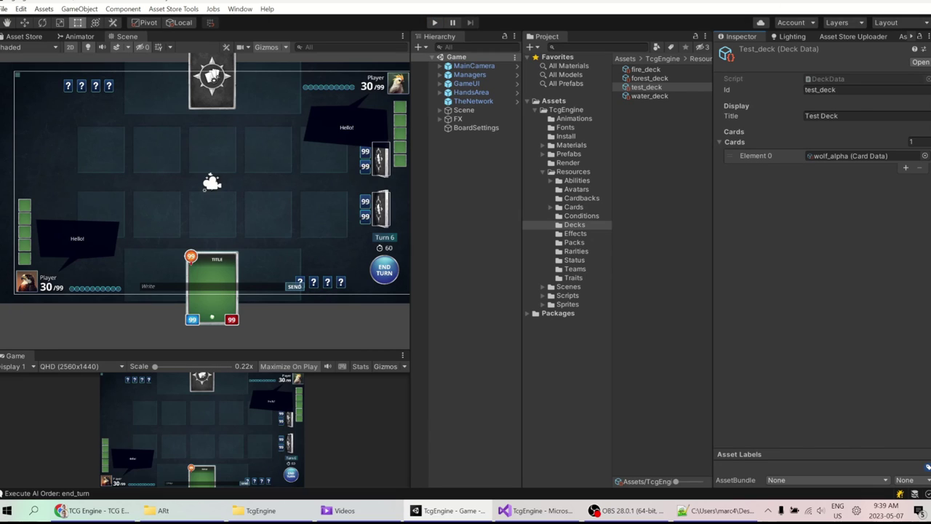
Step: Open the bull_heat card in Resources/Cards/Fire and examine its mana and HP stats
click(552, 208)
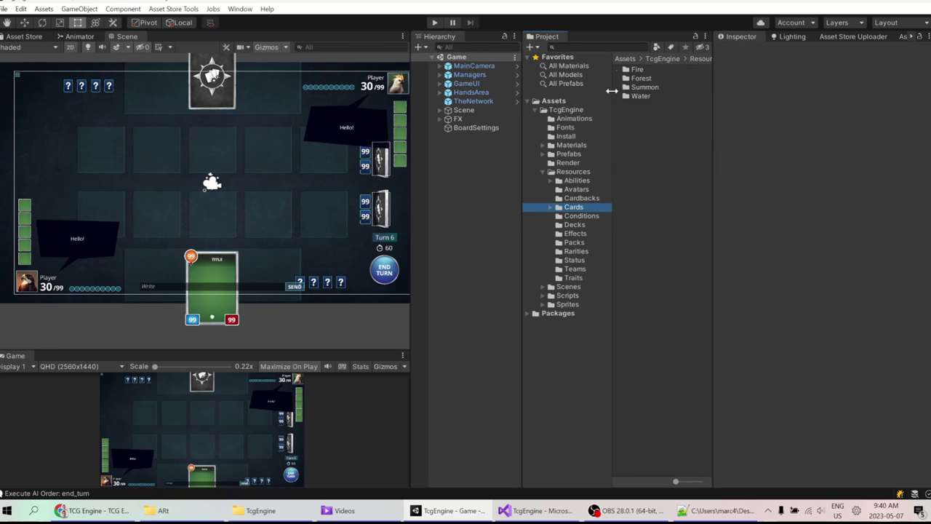
double_click(641, 70)
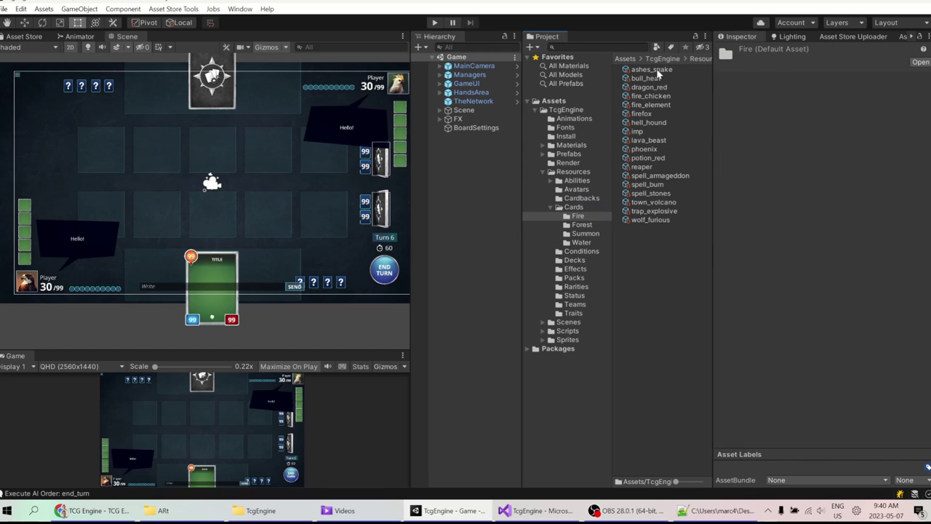
click(649, 78)
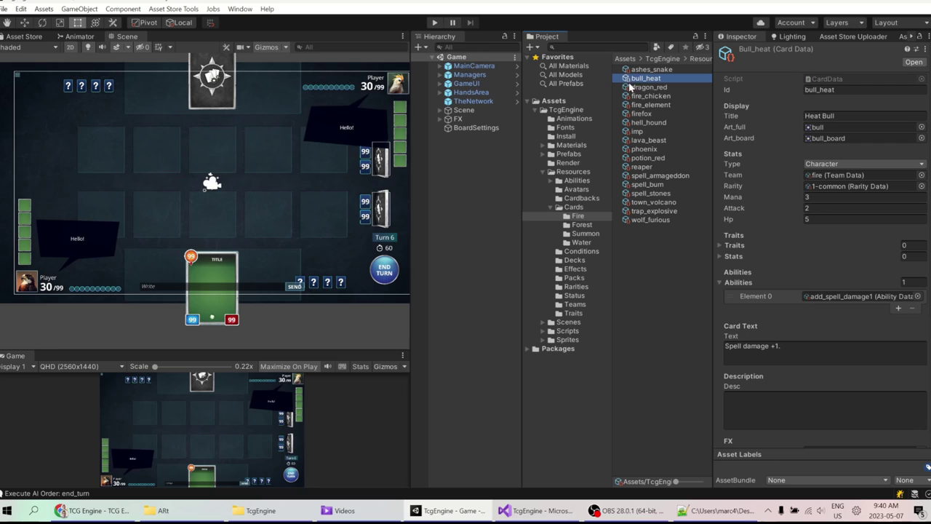
click(806, 197)
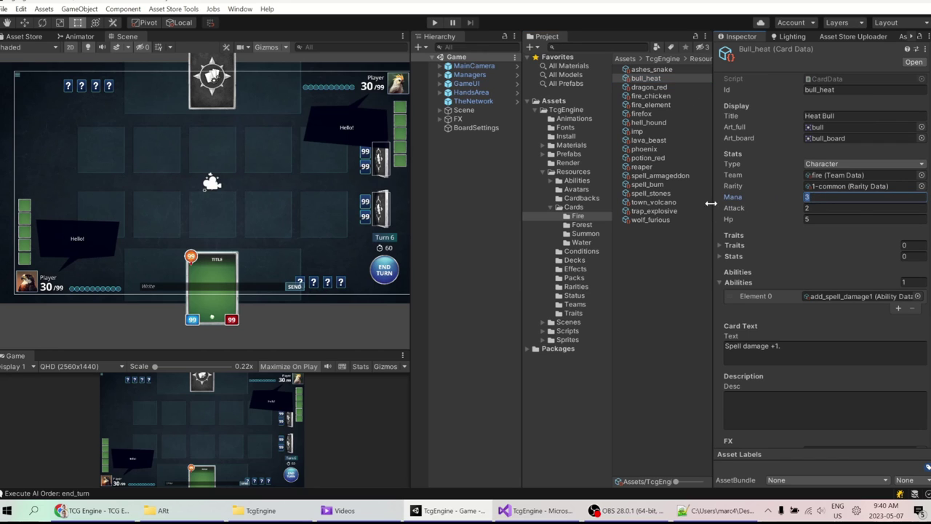
click(835, 220)
double_click(834, 221)
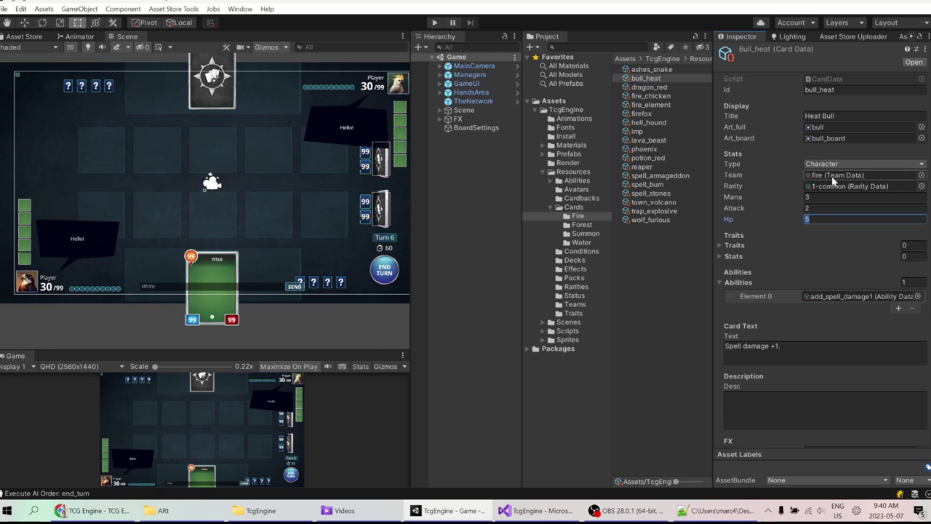
Step: Review the rarity and type options available for the bull_heat card without changing them
click(922, 186)
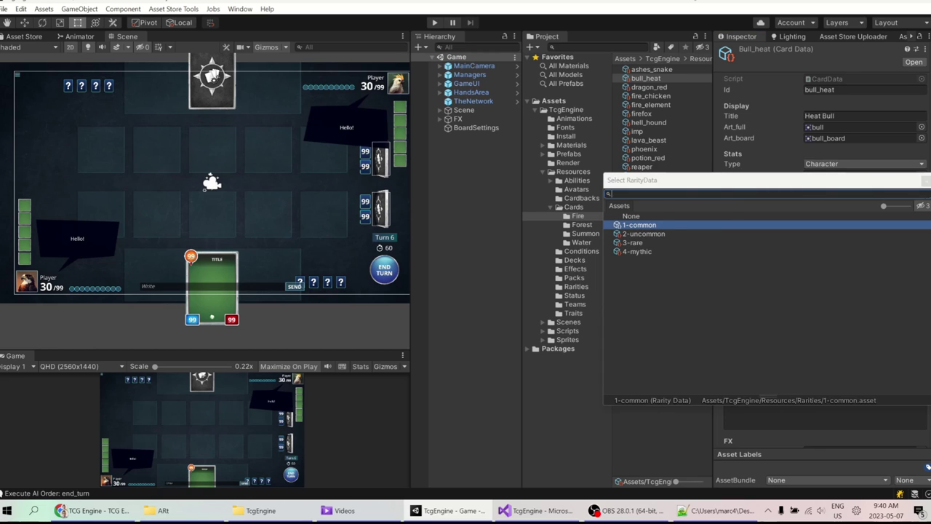
key(Escape)
click(827, 166)
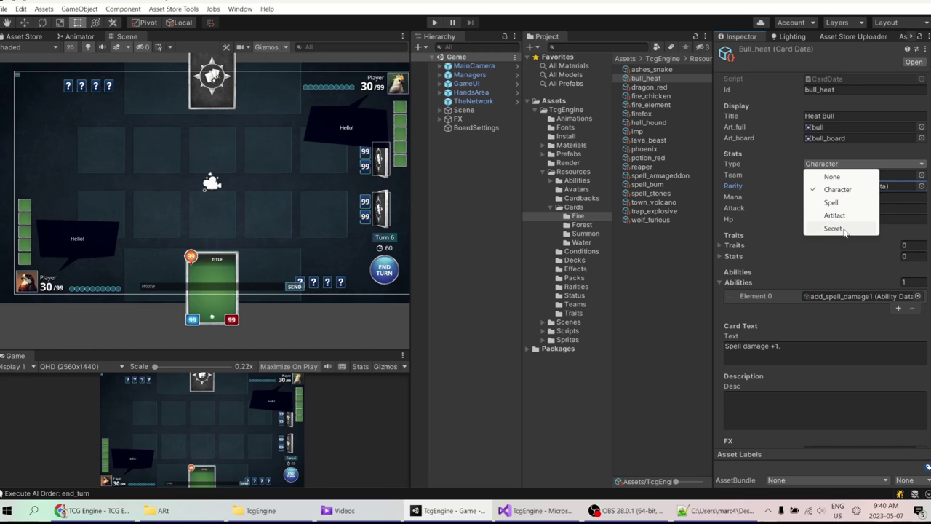
key(Escape)
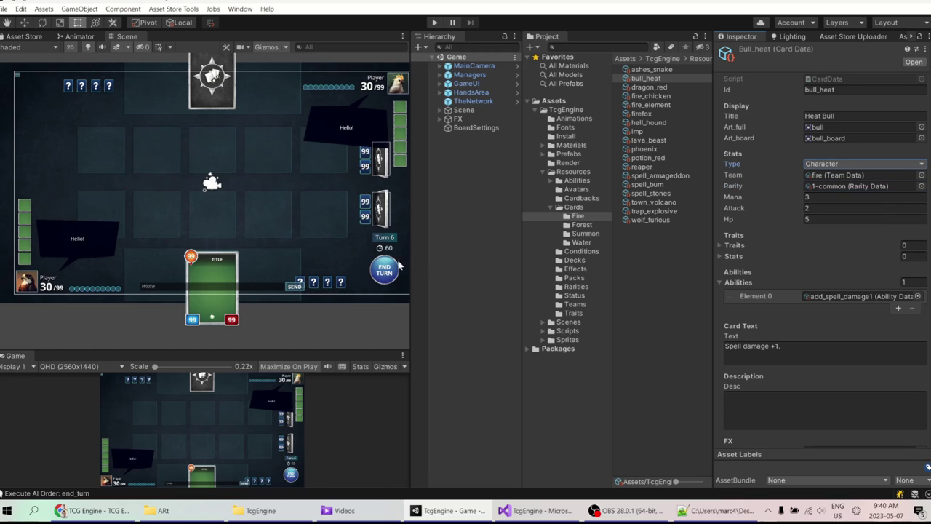
Step: Inspect the card template in the Game scene up close, and resize the layout to give the asset list more room
drag(411, 254, 547, 256)
scroll(420, 284, up, 5)
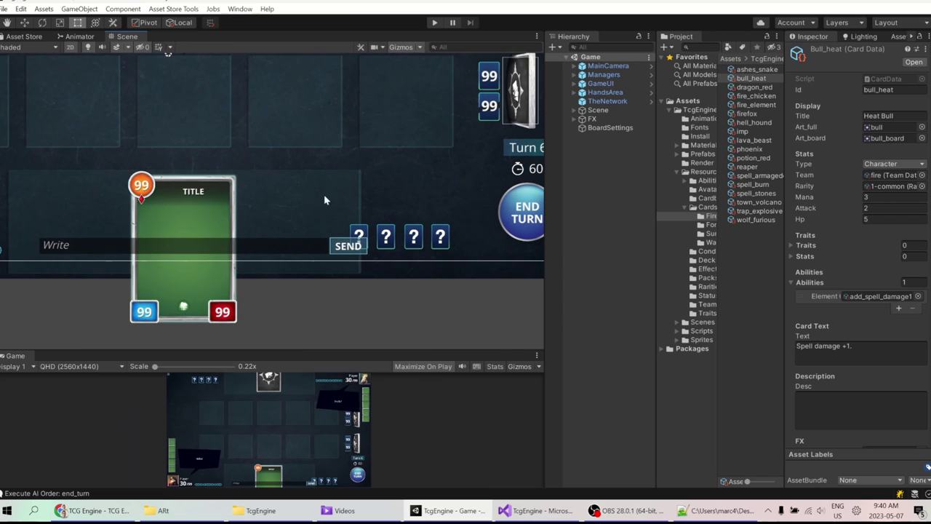
scroll(323, 194, down, 8)
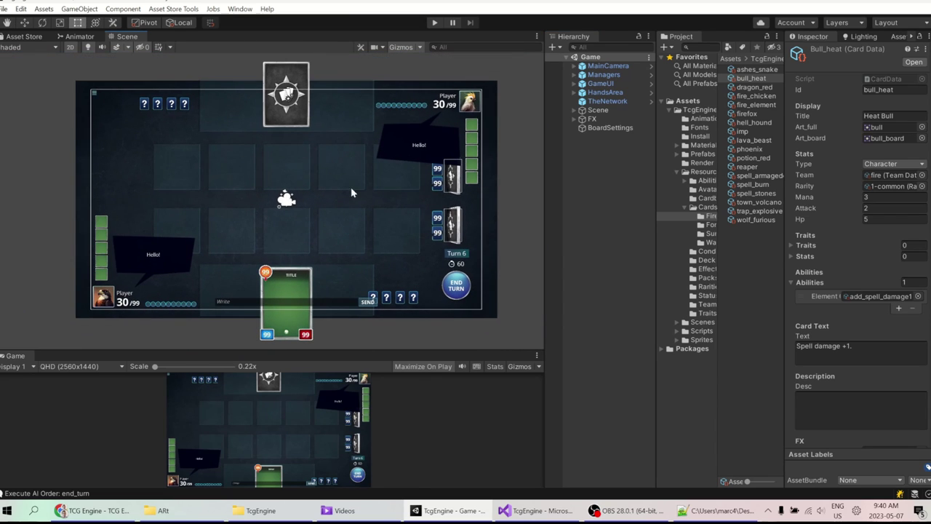
drag(545, 218, 489, 218)
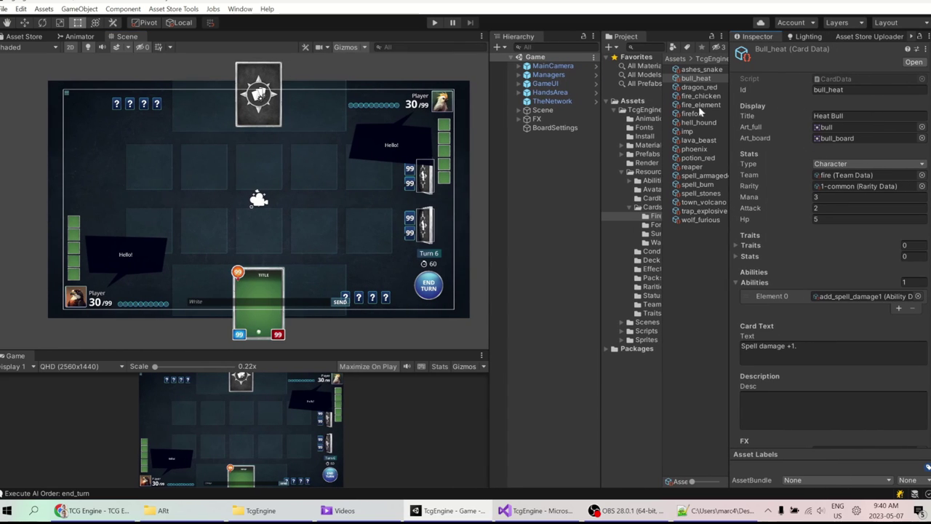
drag(599, 263, 541, 263)
Step: Duplicate the imp card asset in the Fire cards folder
click(636, 79)
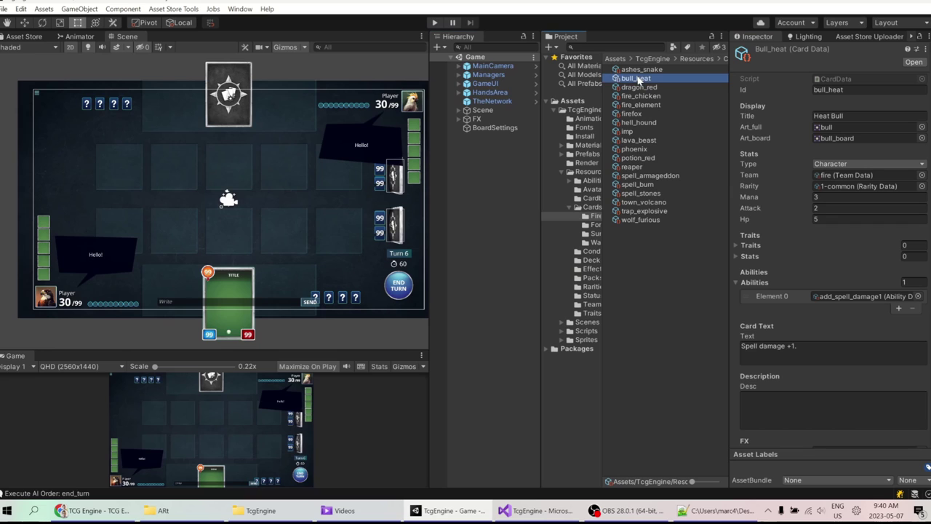
click(627, 132)
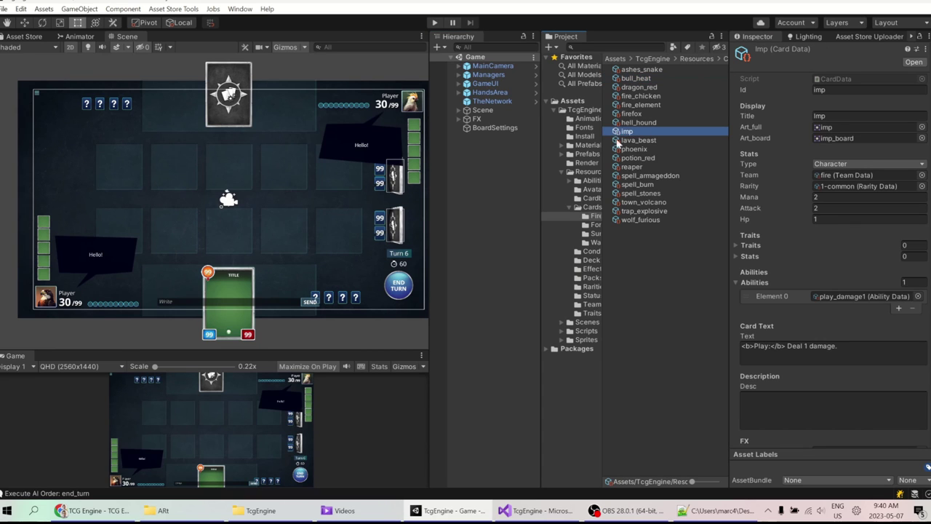
click(637, 149)
click(627, 133)
click(626, 140)
click(624, 133)
key(ctrl+d)
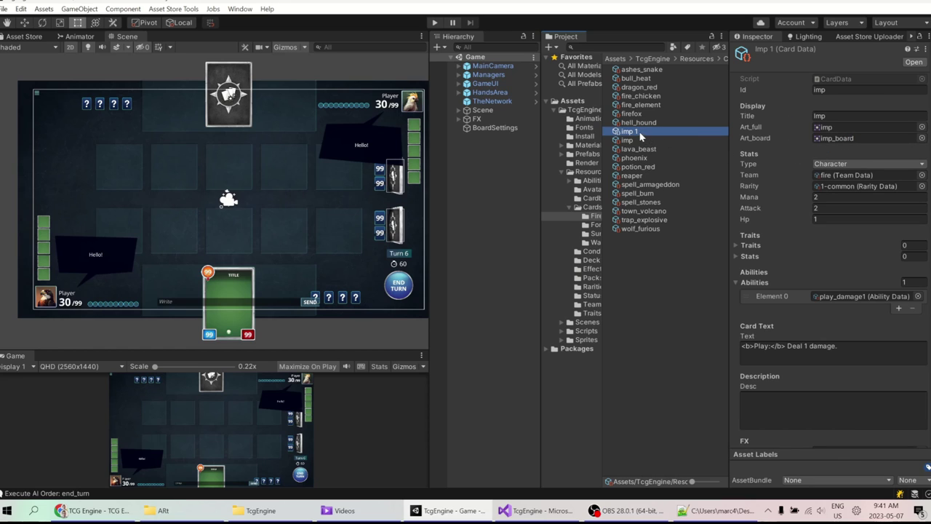
Step: Rename the duplicated imp card asset to warrior in lowercase
key(F2)
text(Warrior)
key(Return)
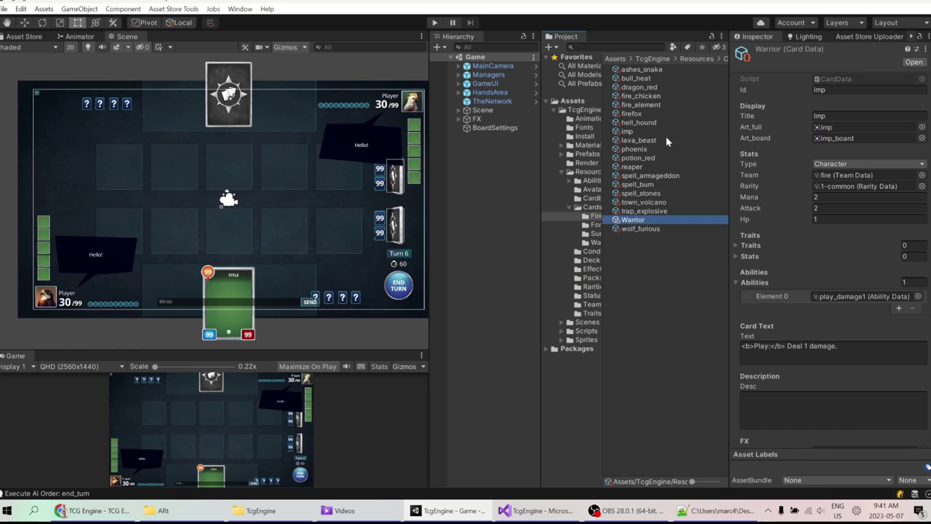
key(F2)
text(warrior)
key(Return)
Step: Copy the new card asset's name into its Id so that it reads warrior
click(650, 218)
key(ctrl+c)
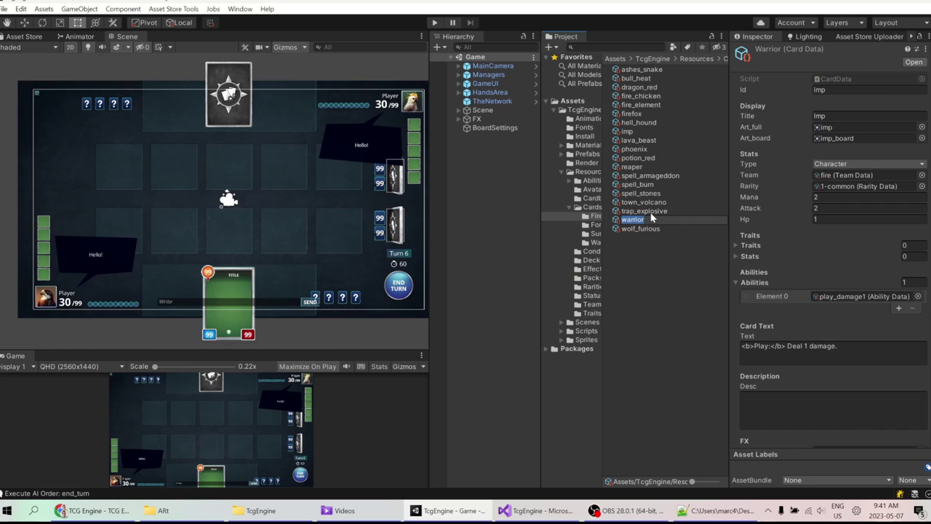
click(825, 92)
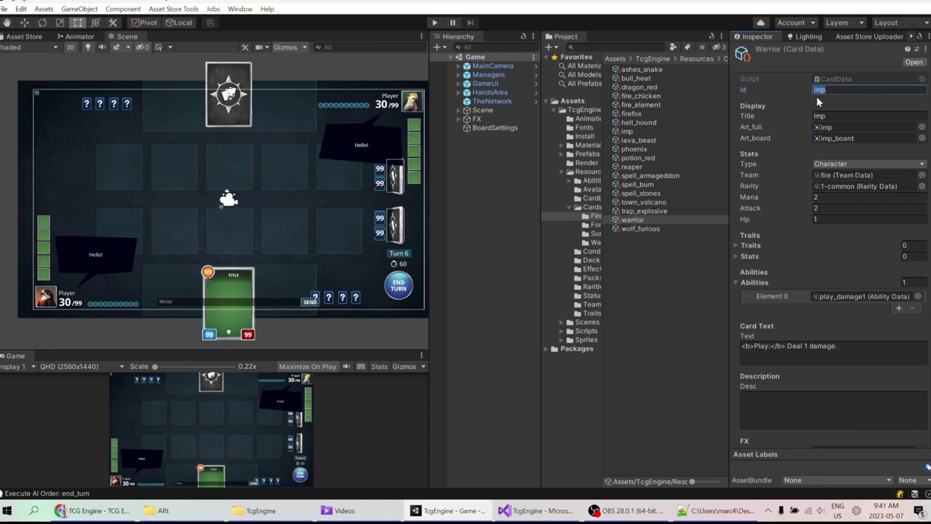
key(ctrl+v)
drag(848, 89, 784, 88)
click(862, 92)
drag(857, 91, 782, 93)
click(846, 91)
drag(846, 90, 737, 93)
click(850, 91)
drag(870, 90, 804, 92)
click(849, 87)
drag(853, 88, 804, 89)
click(816, 99)
Step: Set the warrior card's title to Holy Warrior and expand its Traits list
click(865, 115)
text(Holy Warrior)
click(742, 245)
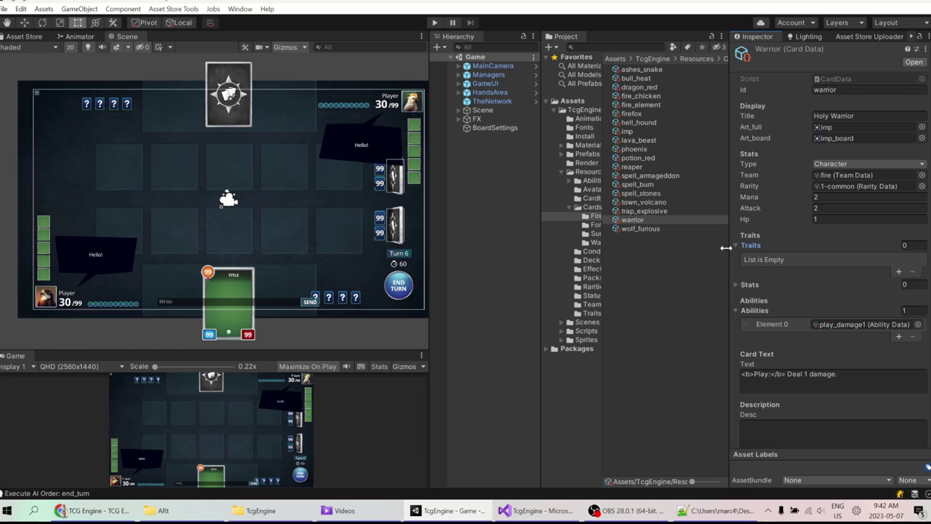
Step: Add one entry to the warrior card's Traits list and assign the dragon trait to it
click(900, 271)
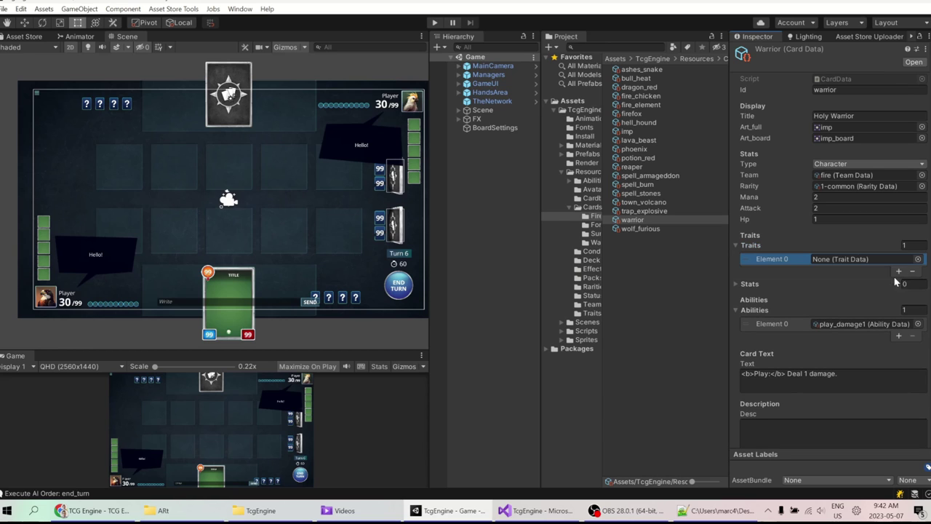
click(919, 261)
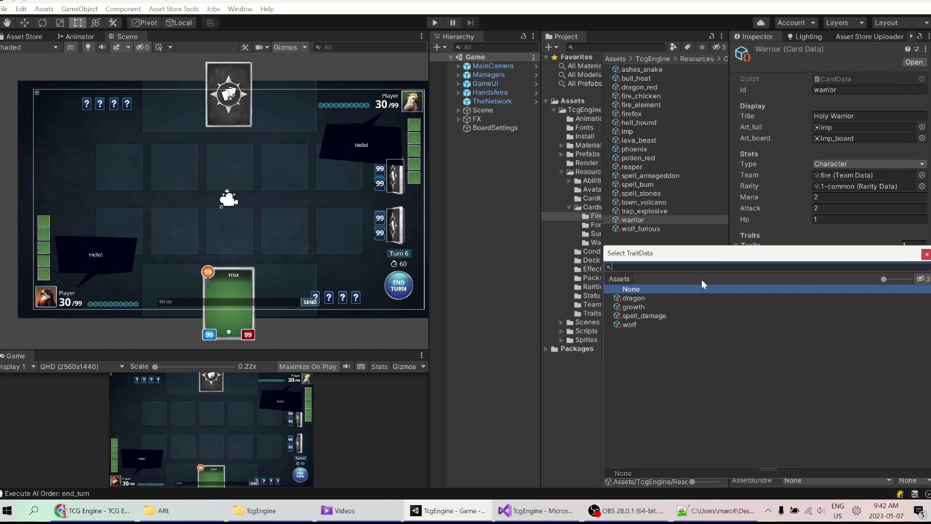
drag(719, 261, 490, 181)
click(446, 224)
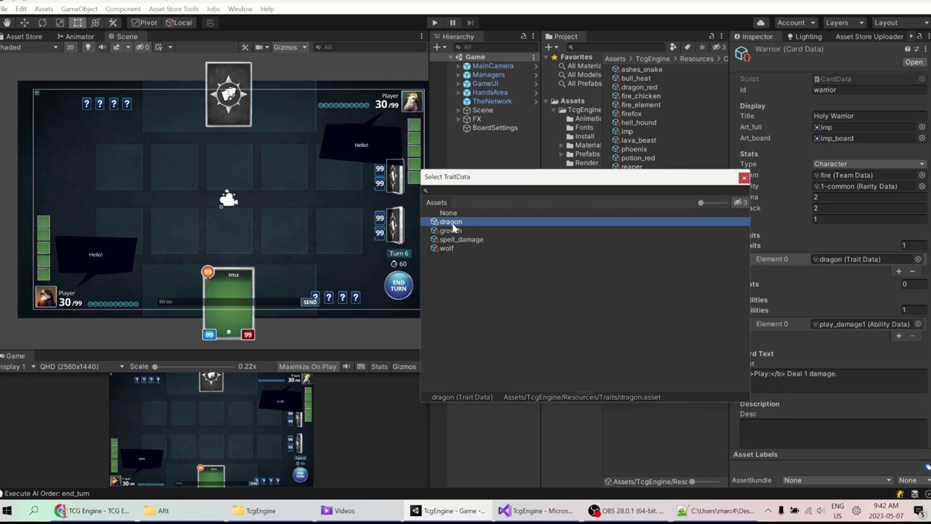
click(744, 178)
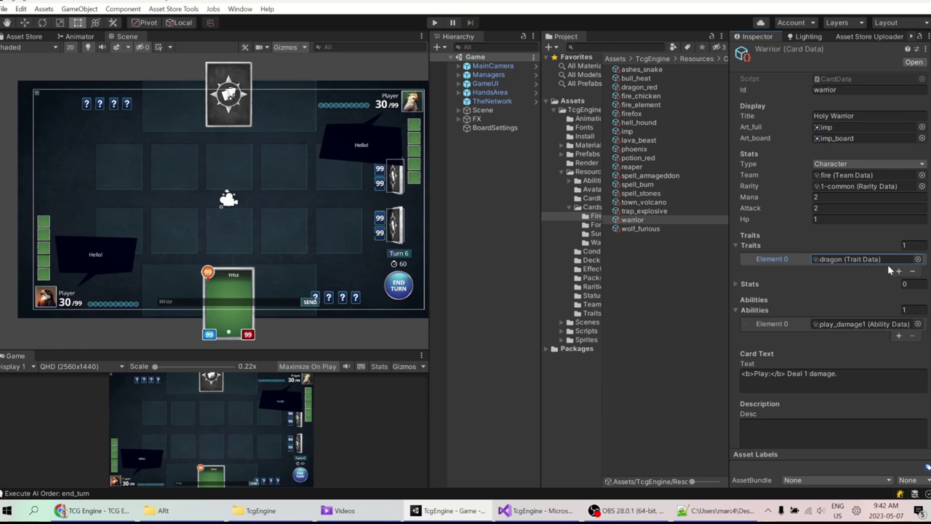
Step: Replace the warrior card's trait in Element 0 with wolf
click(915, 260)
click(630, 325)
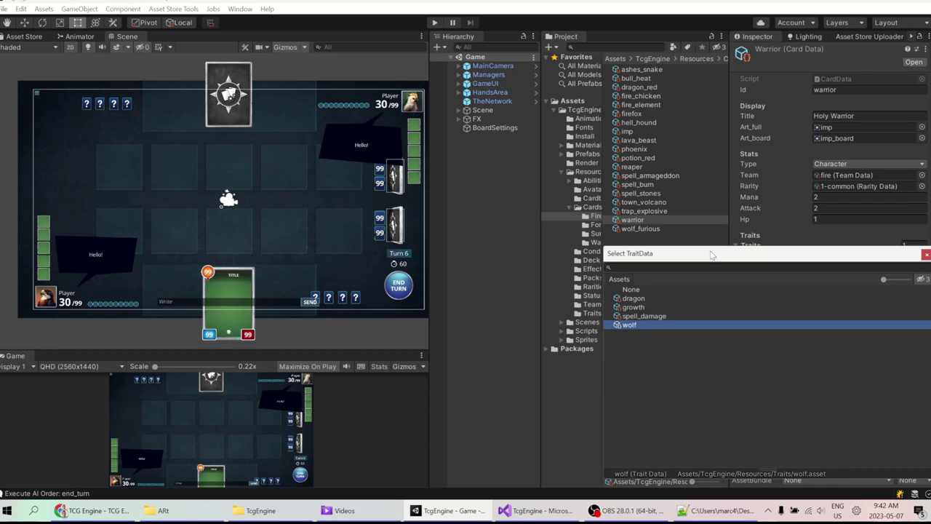
drag(715, 254, 523, 187)
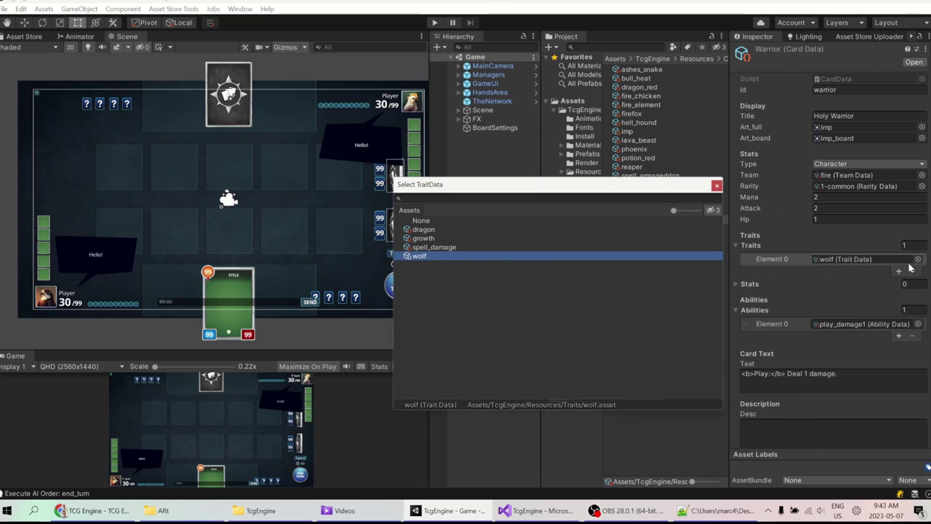
click(716, 186)
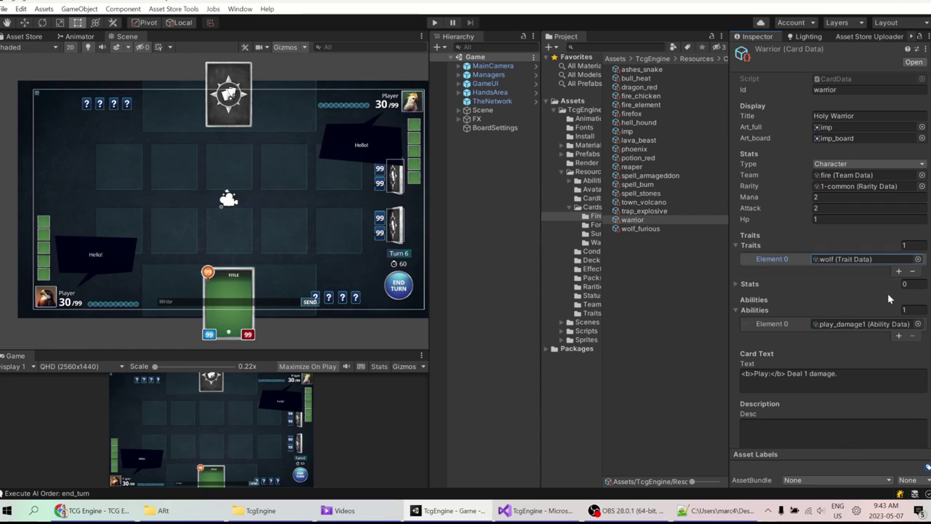
Step: Review the warrior card's remaining fields and examine the default FX and audio in the AssetData asset in Resources
scroll(889, 298, down, 3)
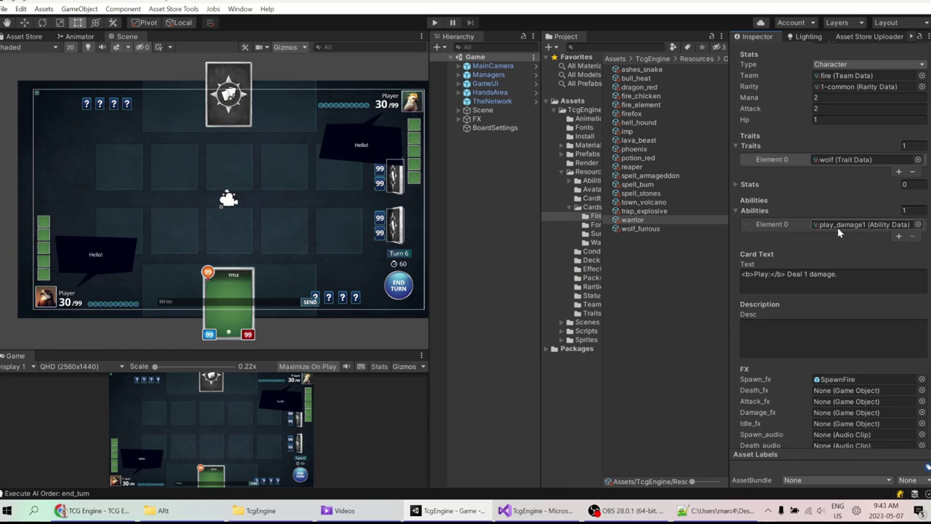
scroll(820, 257, down, 5)
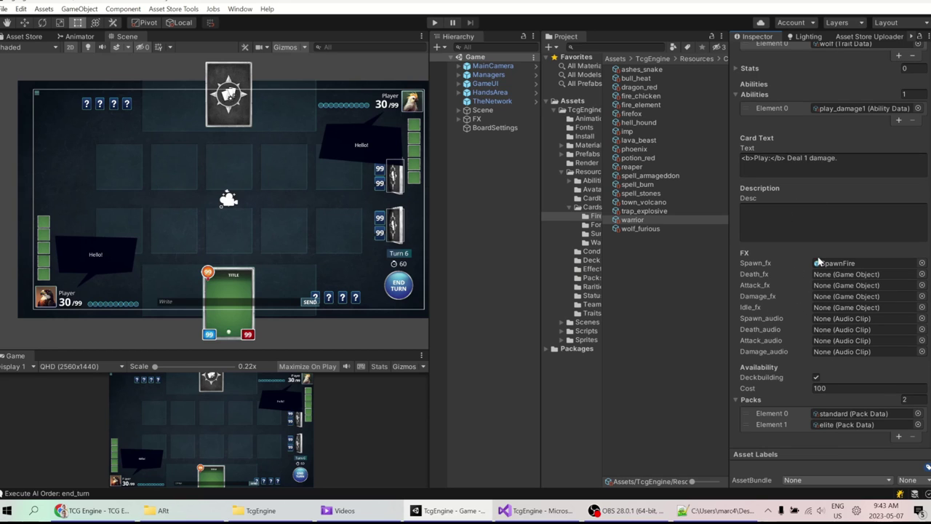
drag(603, 193, 615, 192)
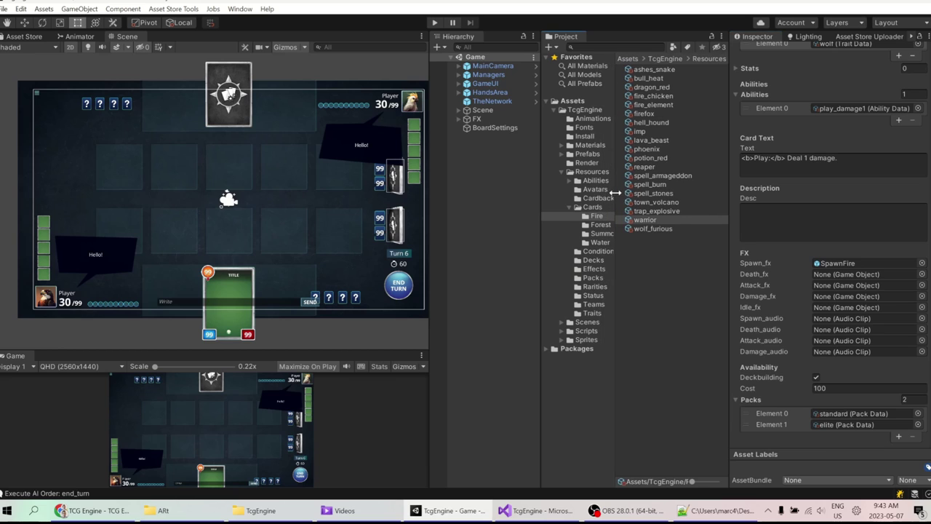
click(593, 173)
click(649, 177)
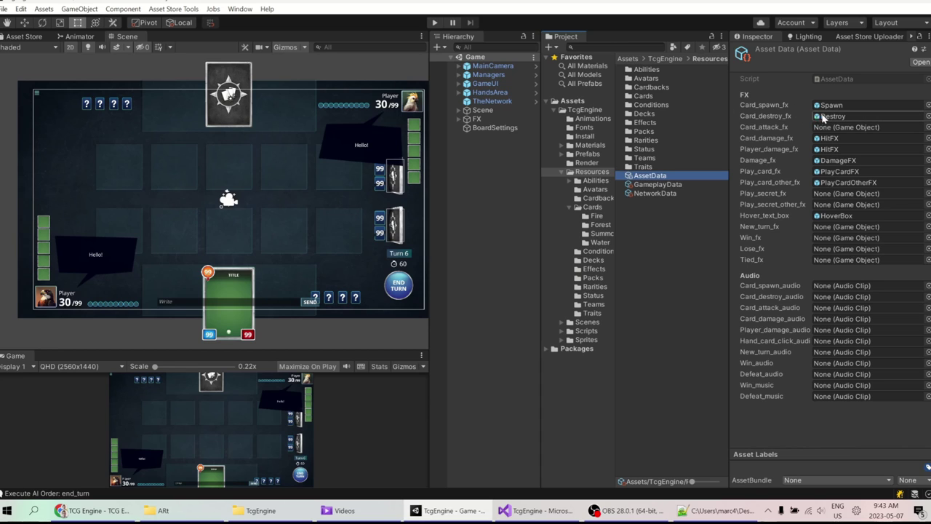
Step: Return to the Fire cards folder and examine the FX settings of the dragon_red, imp and hell_hound cards
double_click(644, 96)
double_click(643, 69)
click(651, 87)
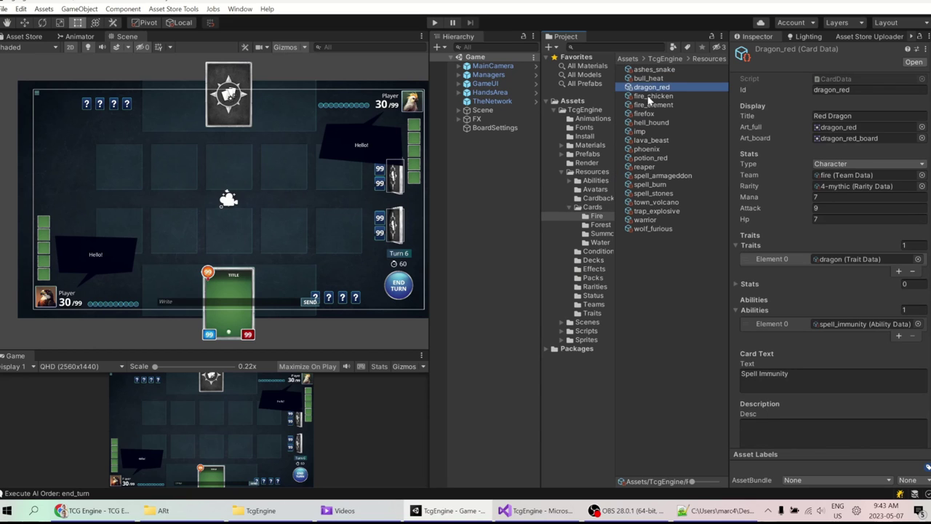
click(639, 131)
scroll(793, 344, down, 5)
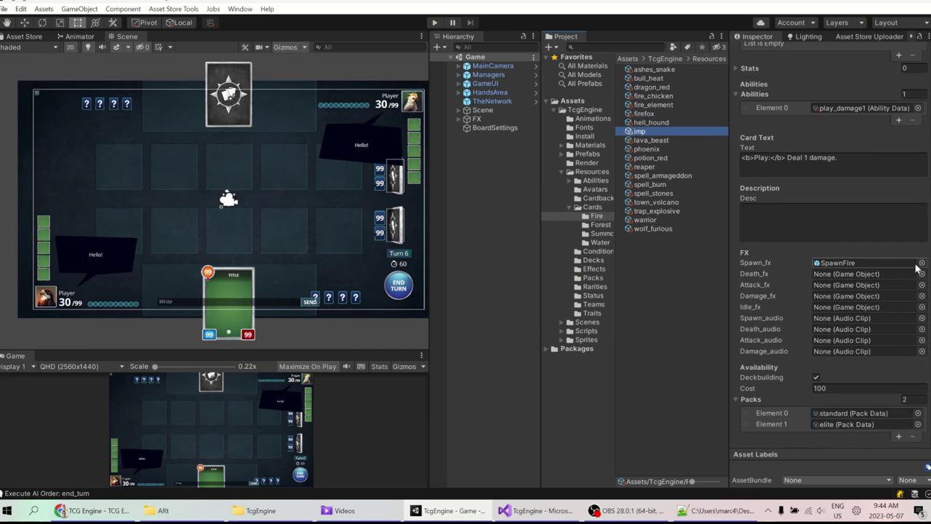
click(922, 263)
click(650, 123)
Step: Set the warrior card's Spawn_fx to None and keep Deckbuilding enabled
click(645, 219)
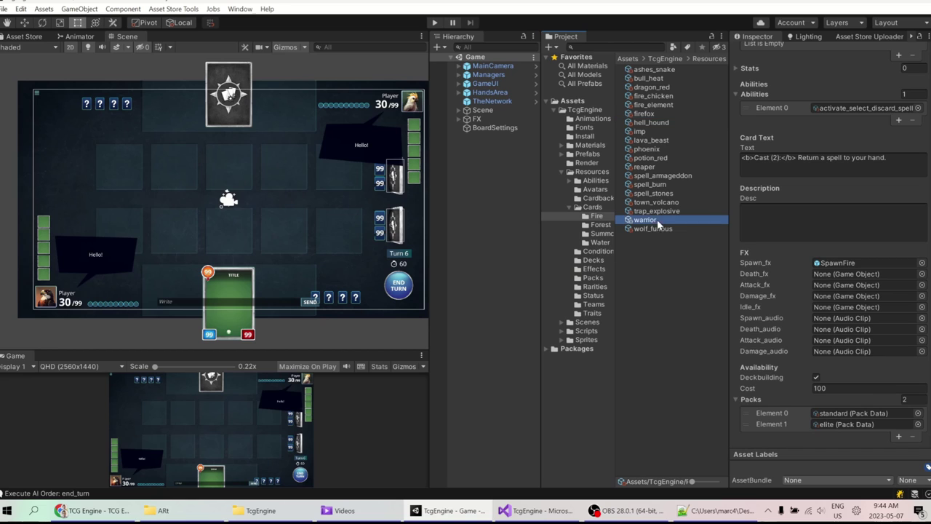
scroll(908, 231, up, 5)
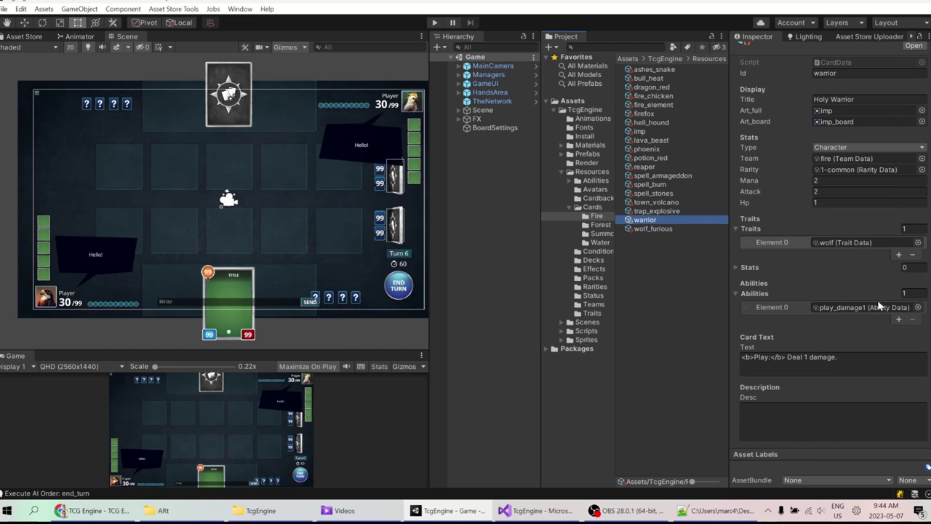
scroll(853, 290, down, 5)
click(922, 264)
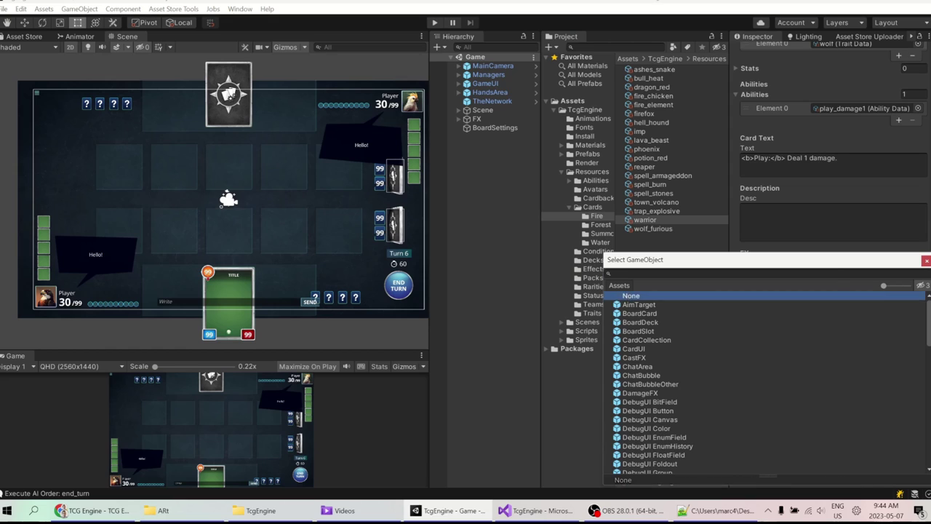
key(Escape)
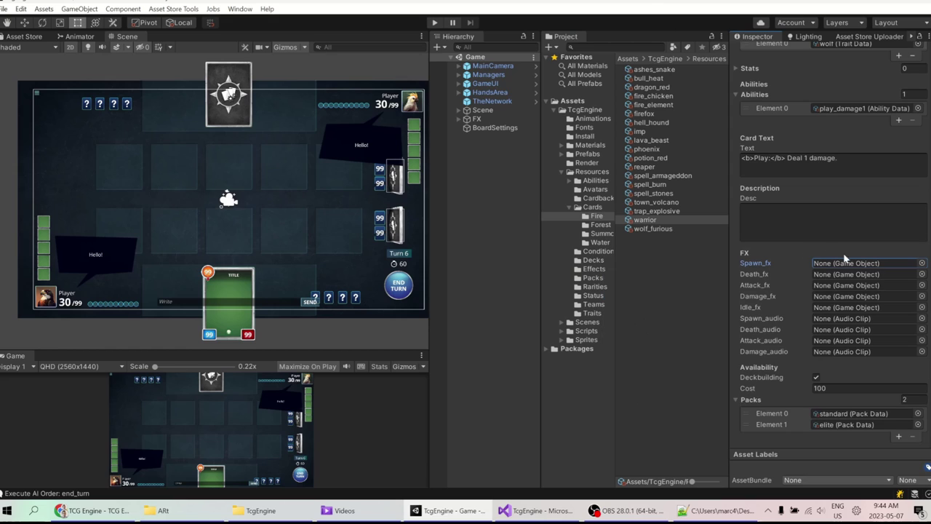
click(817, 376)
click(817, 377)
Step: Examine the availability settings of the coin, phoenix_egg and wolf_baby cards in the summoned cards folder
click(601, 233)
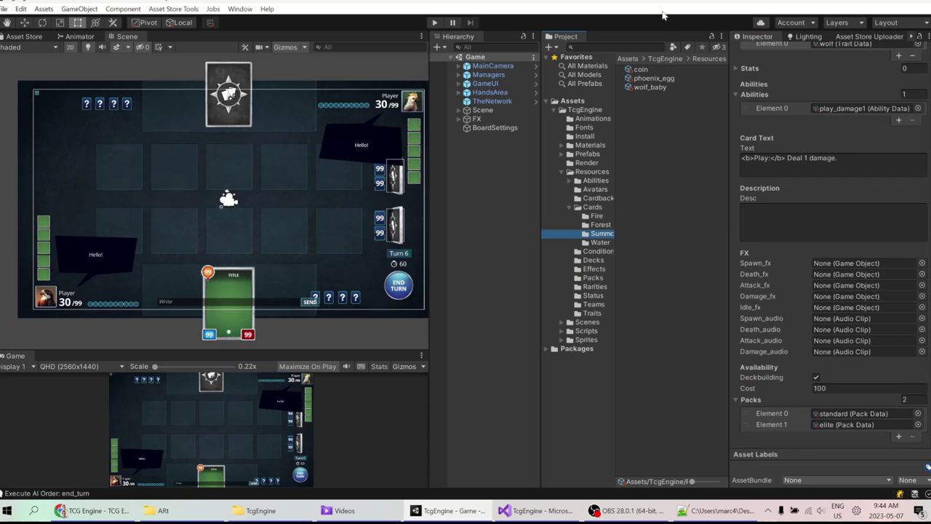
click(632, 69)
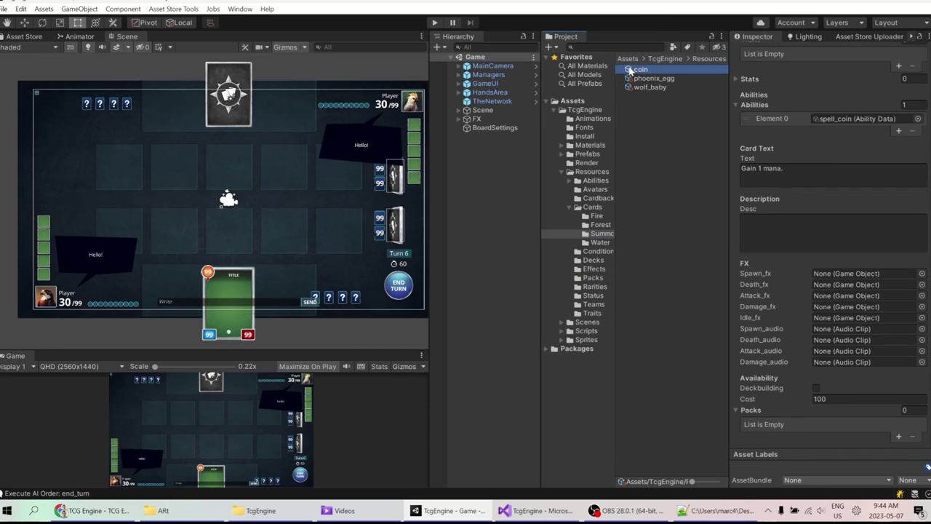
click(643, 79)
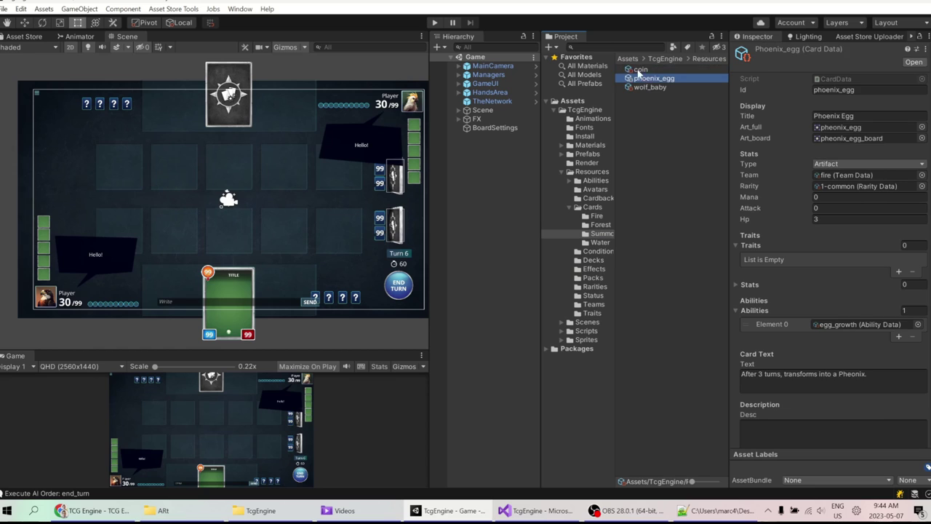
click(641, 71)
click(602, 233)
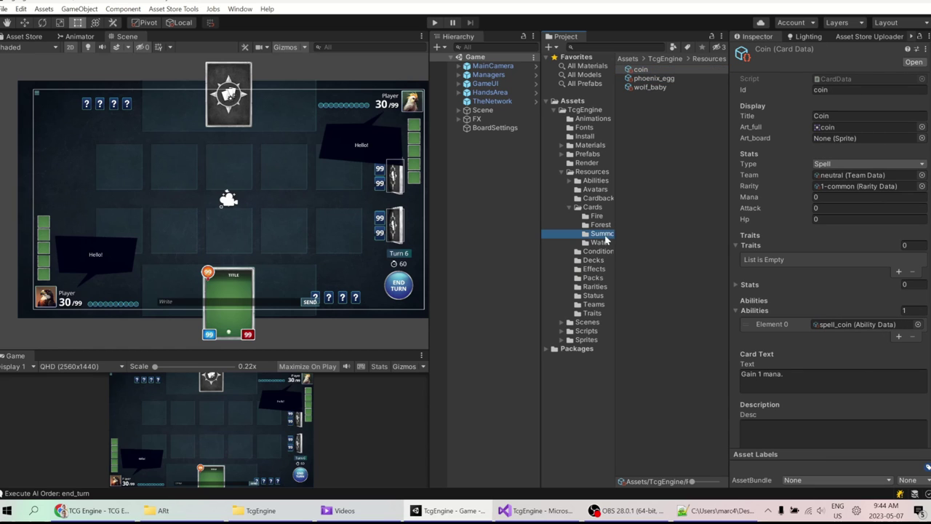
shift+click(649, 88)
scroll(813, 386, down, 5)
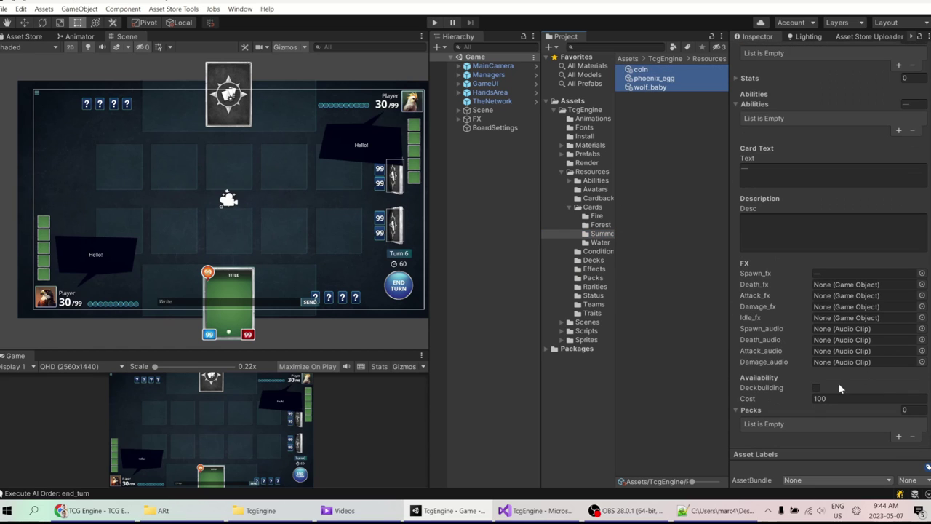
scroll(813, 386, up, 5)
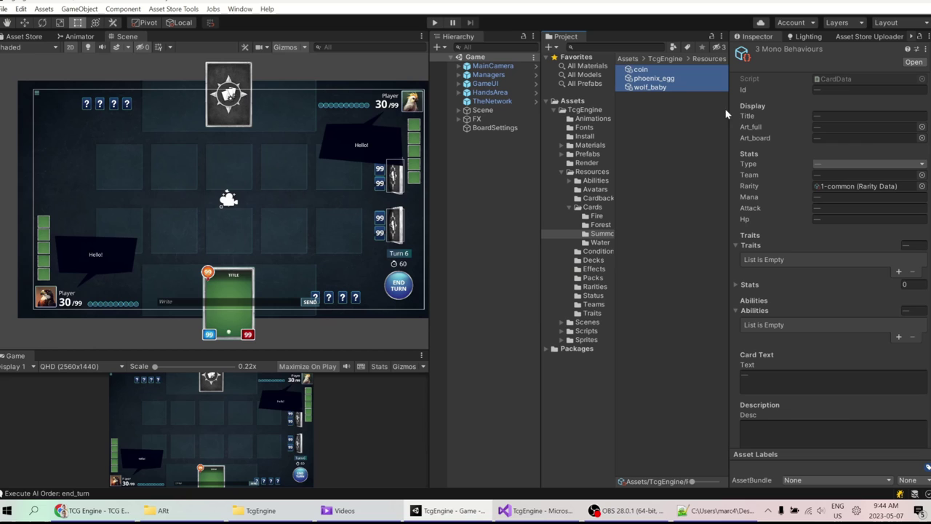
click(650, 88)
click(653, 79)
Step: Check the packs assigned to the town_forest card and examine the standard pack's data
scroll(903, 342, down, 5)
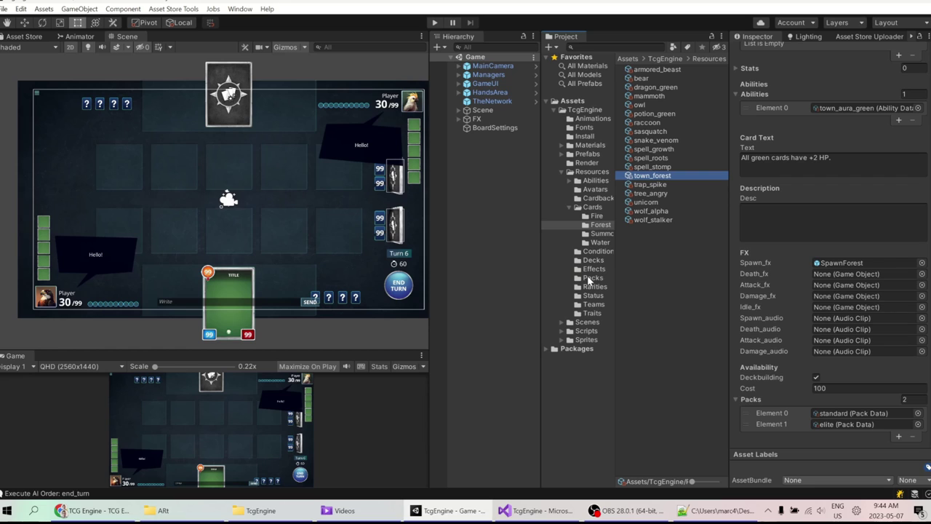
click(859, 413)
click(644, 78)
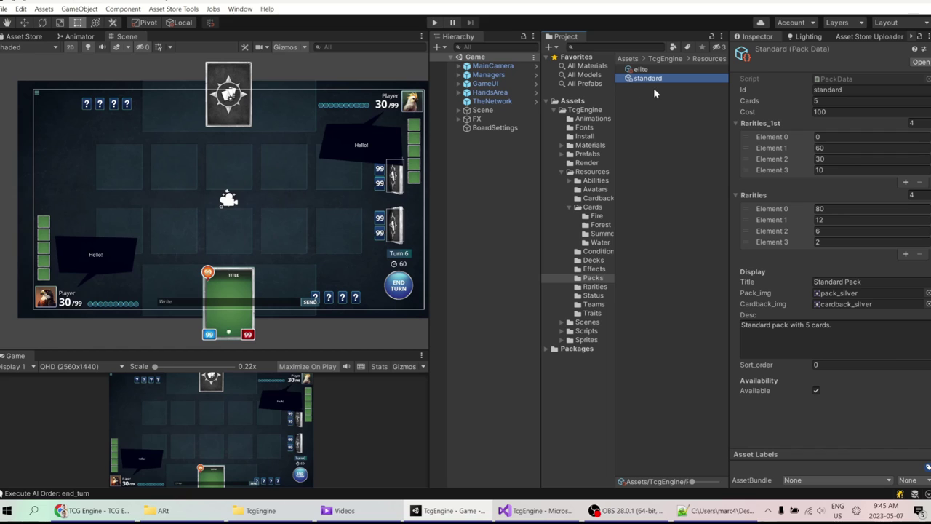
Step: Collapse the Cards folder, widen the Project view, and examine the moose and lizard avatars and the tcg_diamond cardback
click(569, 206)
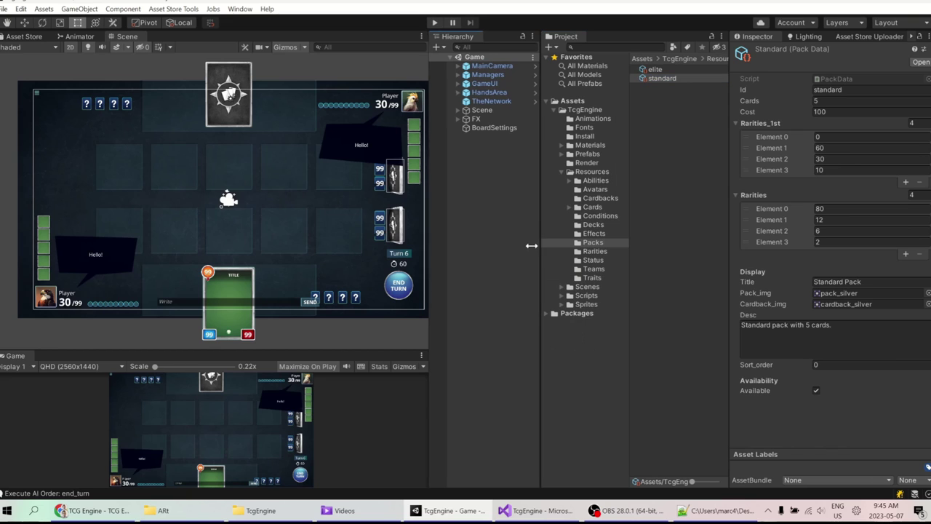
drag(541, 232, 467, 235)
click(536, 199)
click(527, 191)
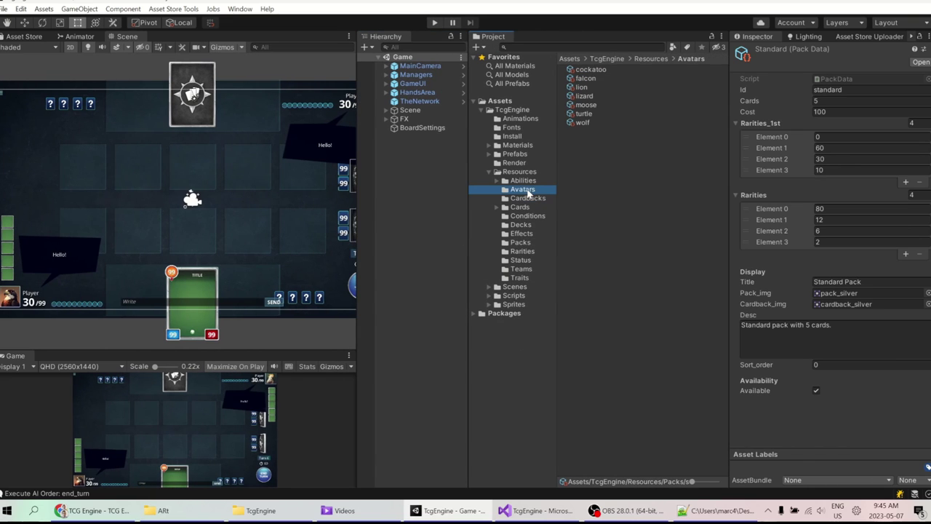
click(585, 106)
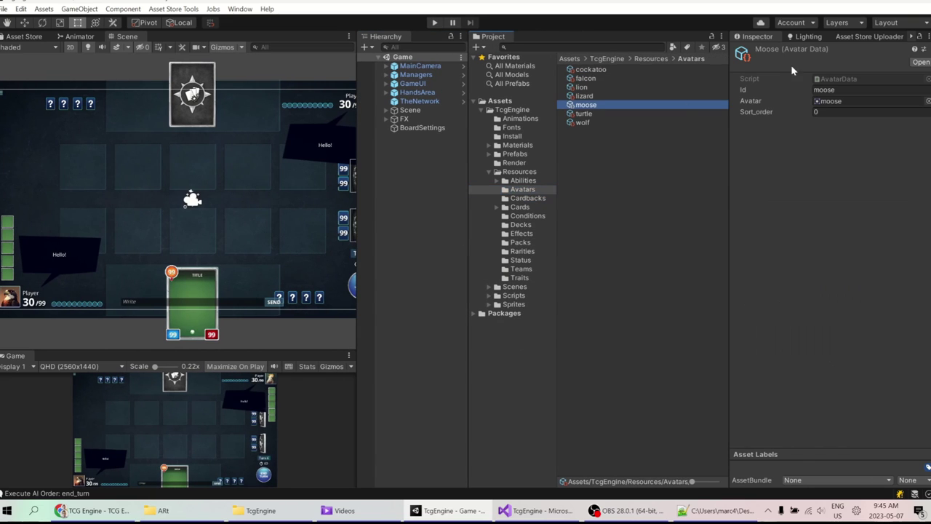
click(518, 198)
click(596, 78)
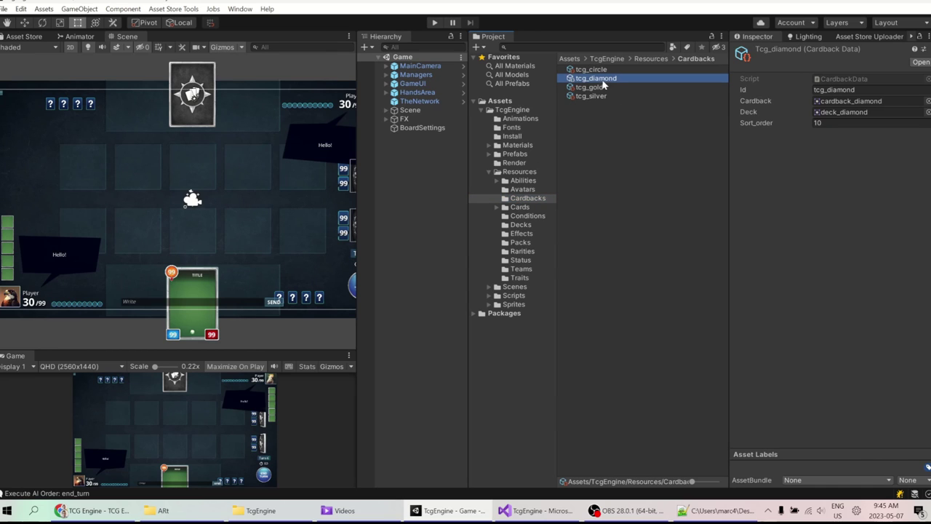
click(518, 198)
click(521, 190)
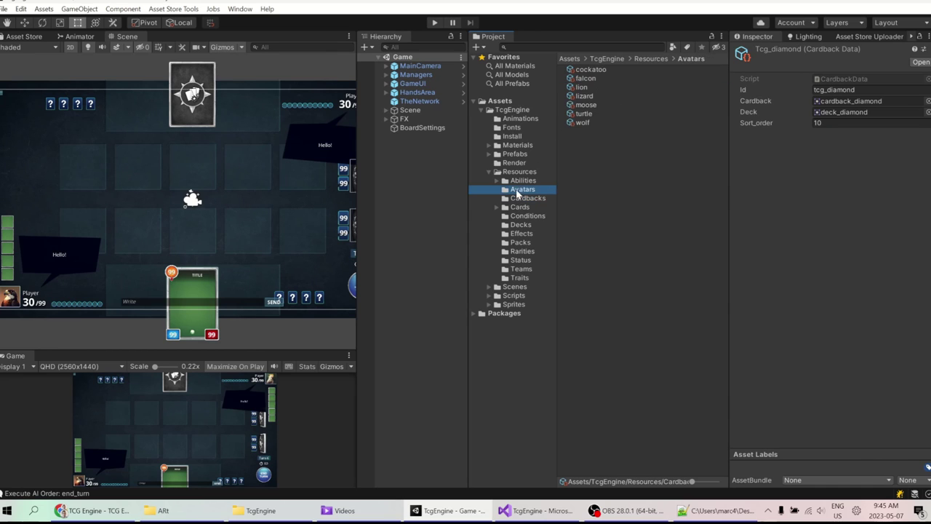
click(586, 96)
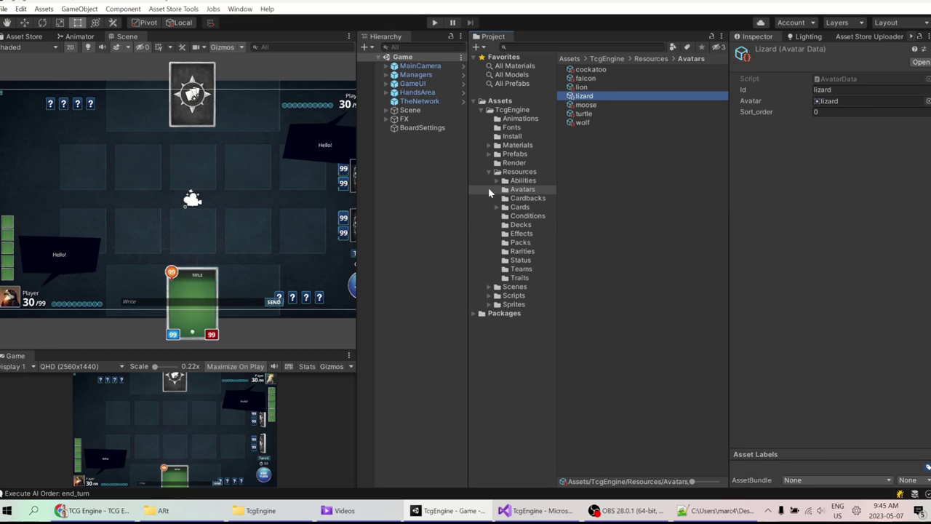
Step: Look through the assets in the Conditions and Effects folders of Resources
click(527, 216)
click(528, 234)
click(530, 218)
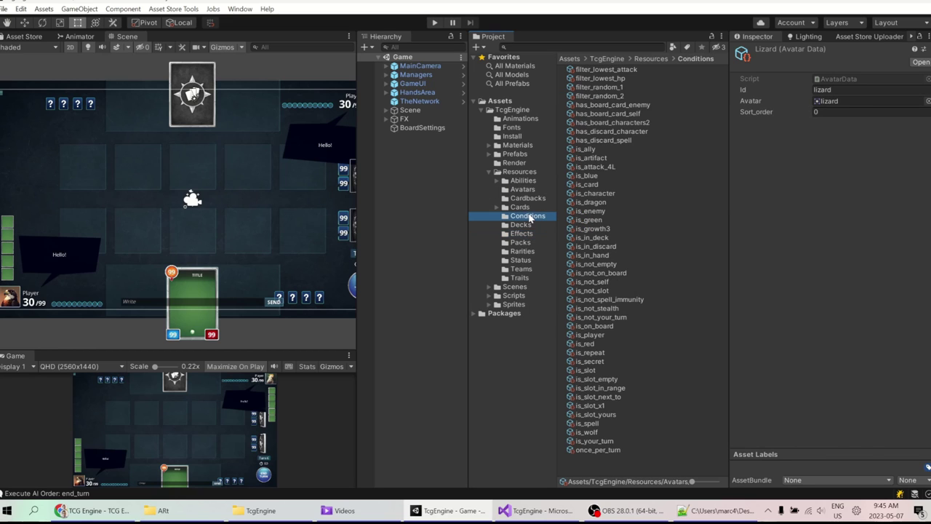
click(524, 234)
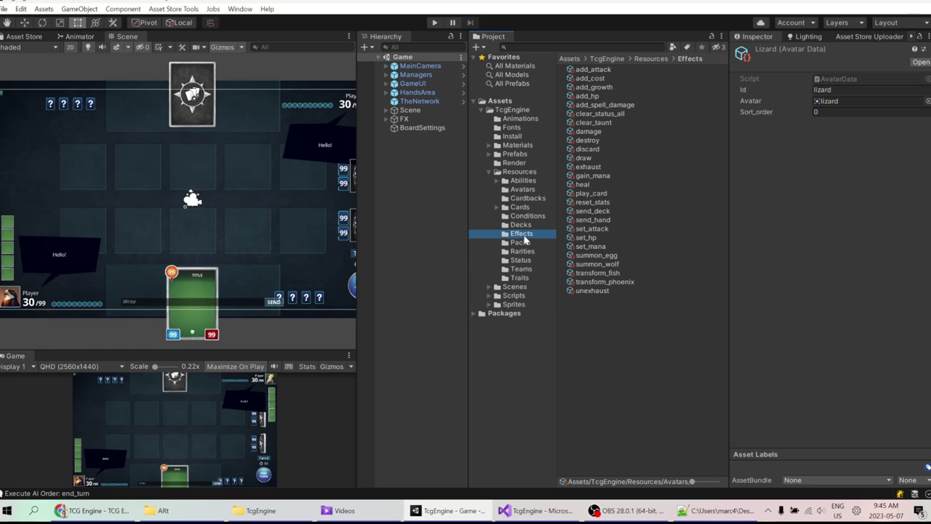
click(522, 217)
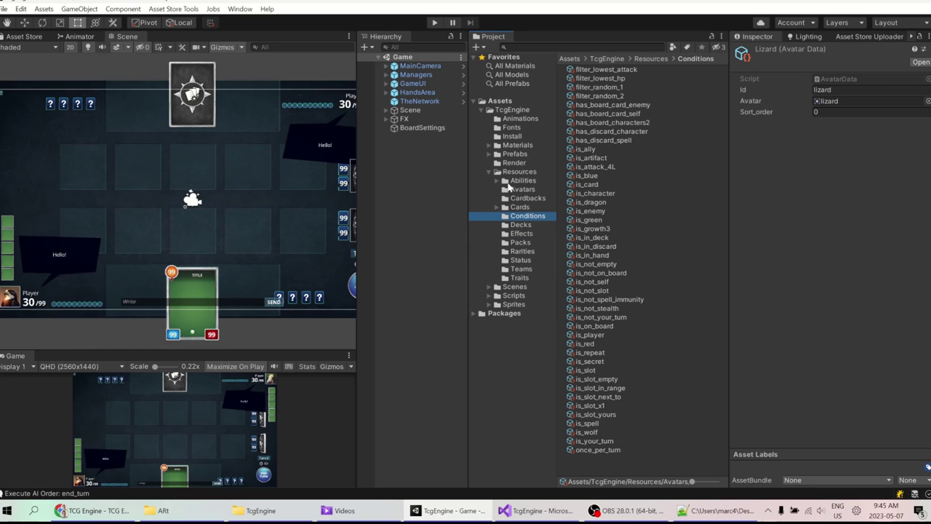
Step: Open the test_deck asset in the Decks folder and examine its card list
click(523, 225)
click(591, 86)
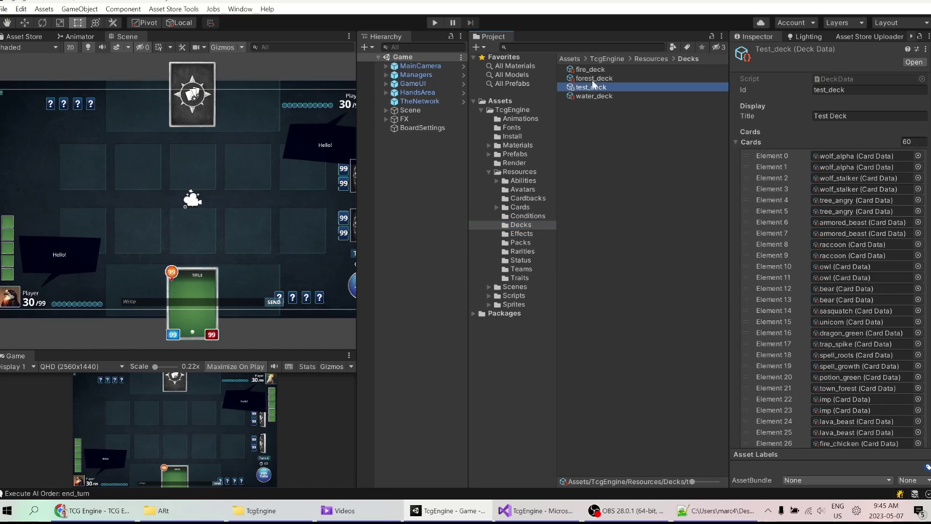
Step: Examine the water_deck card list, select the fire, forest and water decks together, and reopen test_deck for comparison
click(591, 96)
click(590, 69)
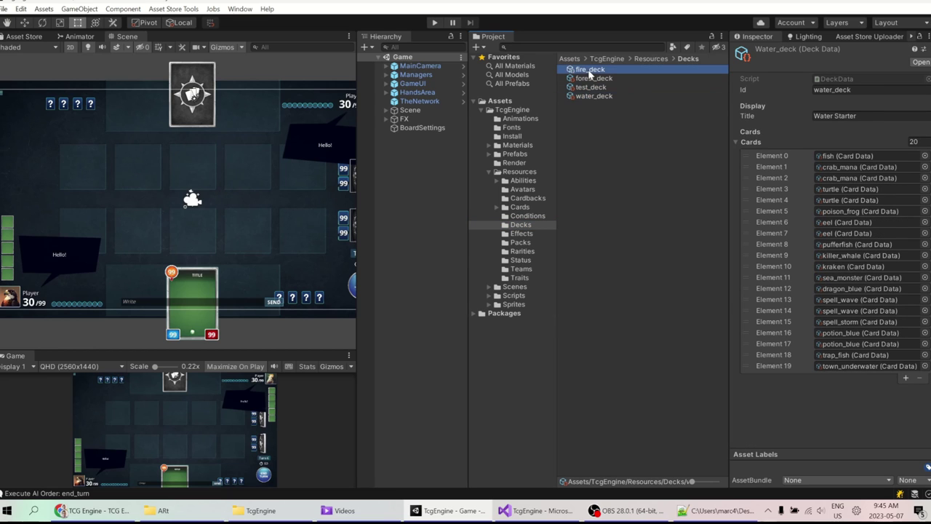
shift+click(592, 78)
click(594, 96)
ctrl+click(593, 78)
ctrl+click(589, 69)
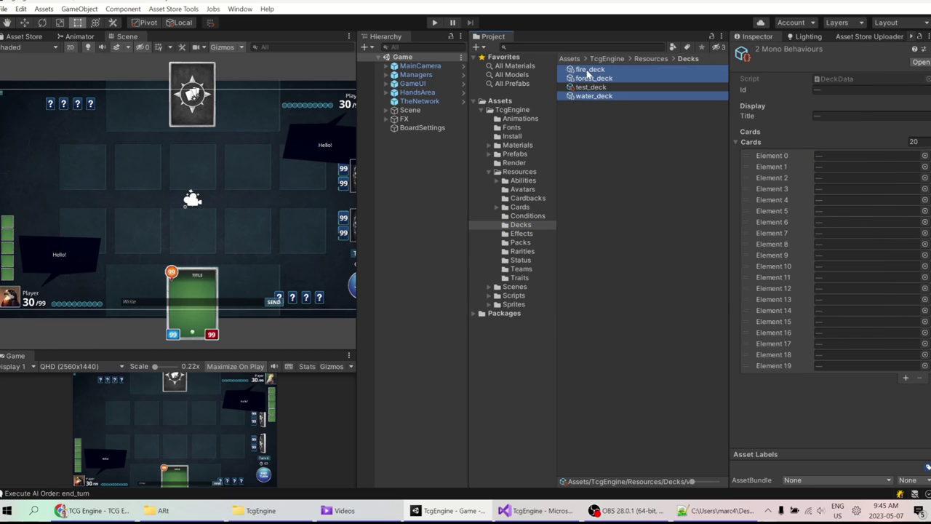
scroll(247, 198, down, 2)
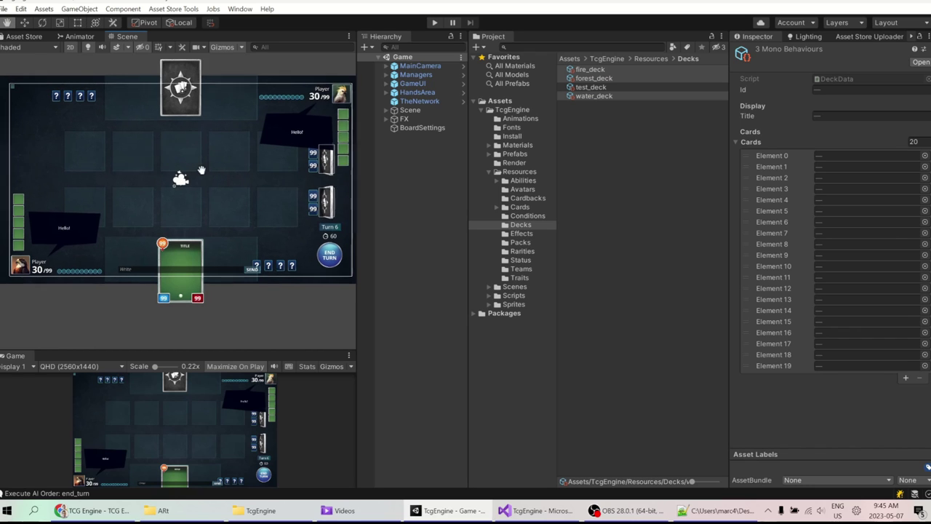
click(590, 86)
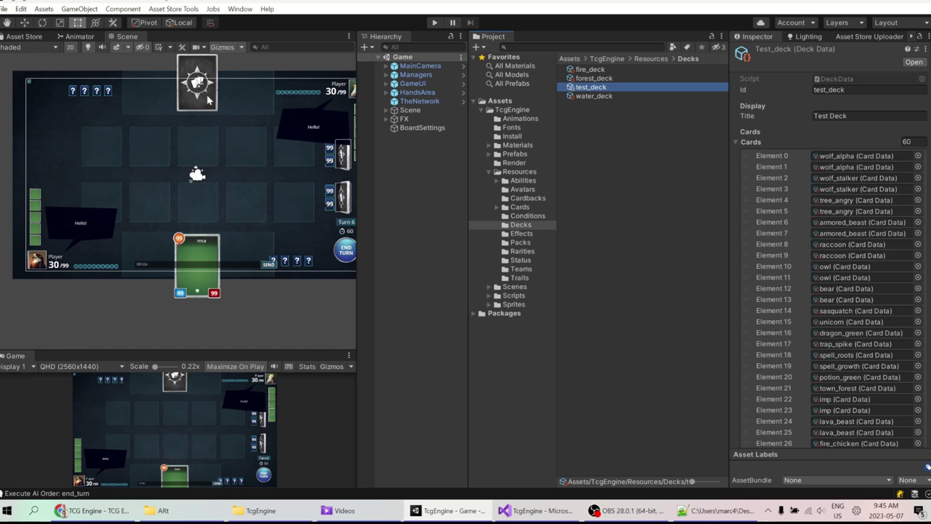
middle_drag(227, 177, 202, 188)
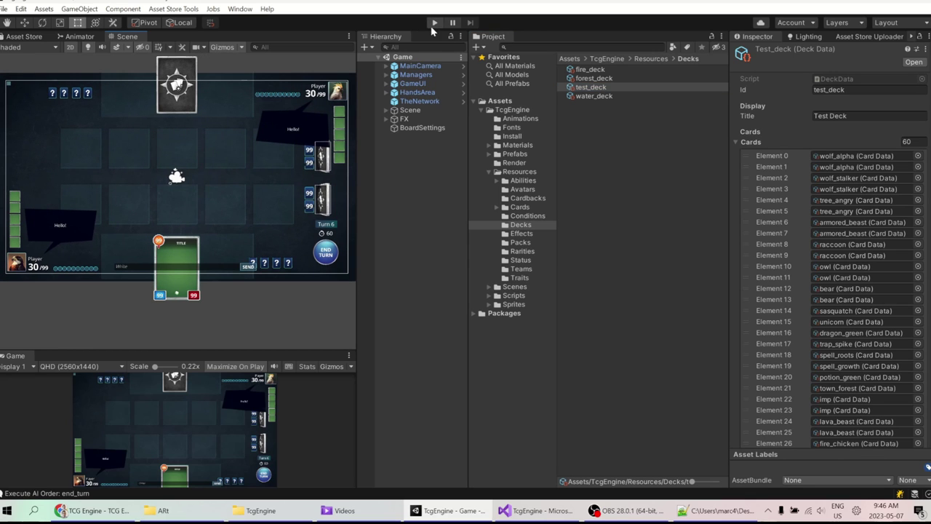
Step: Open the GameplayData asset in Resources and expand its Free_decks, Starter_decks and Ai_decks lists to review the assigned decks
click(516, 173)
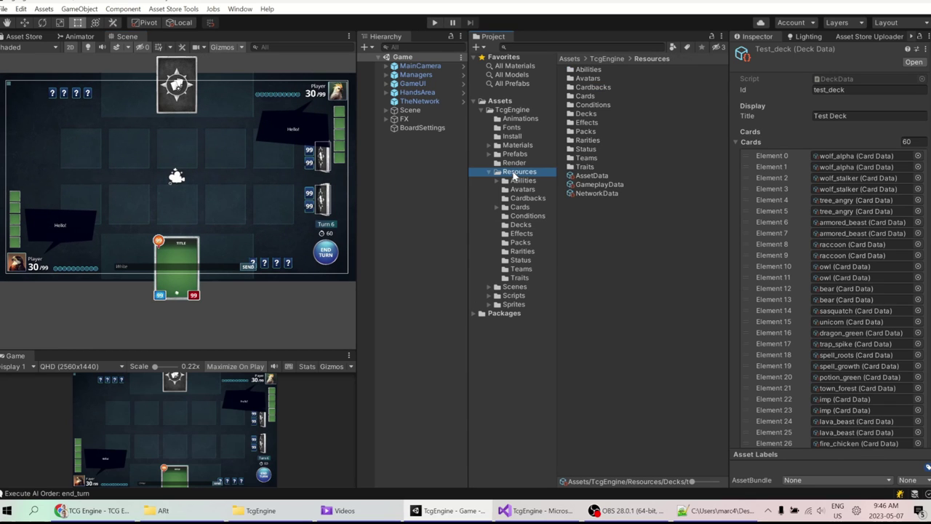
click(598, 186)
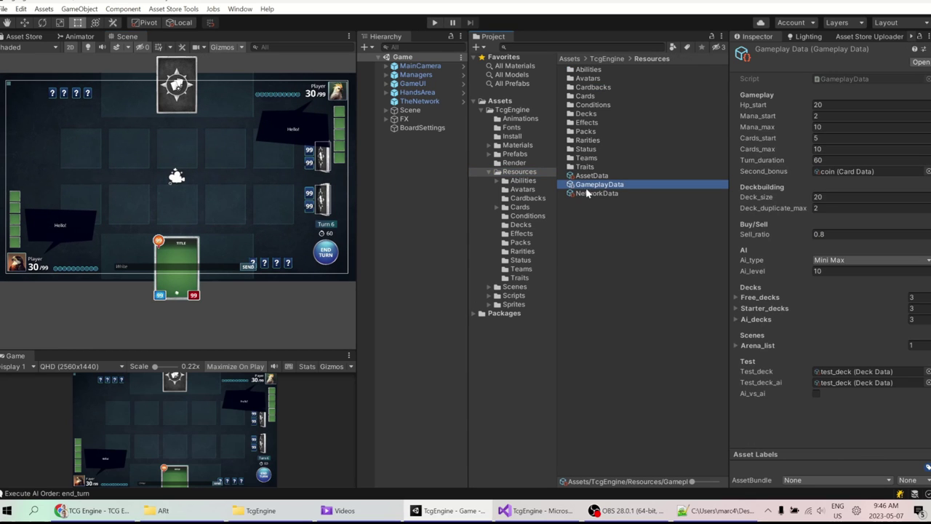
click(762, 309)
click(761, 297)
scroll(800, 342, down, 3)
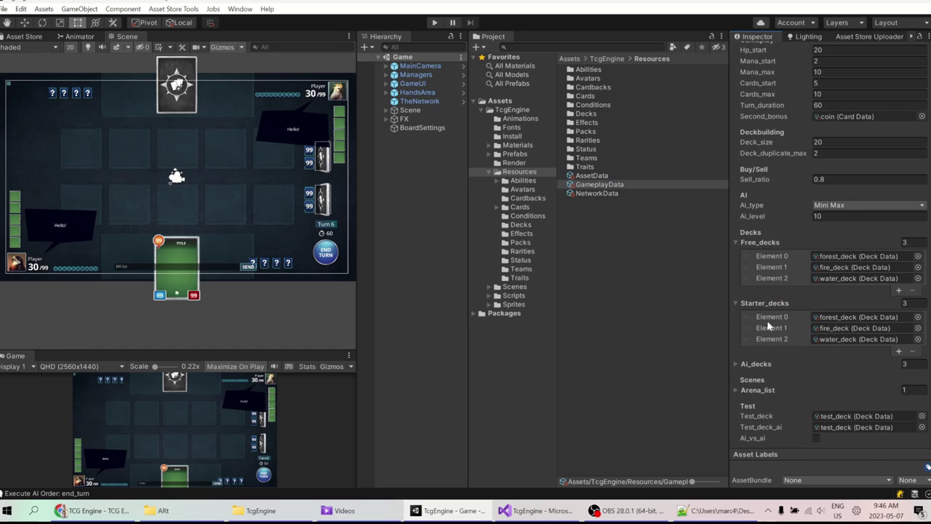
click(756, 358)
scroll(808, 379, down, 2)
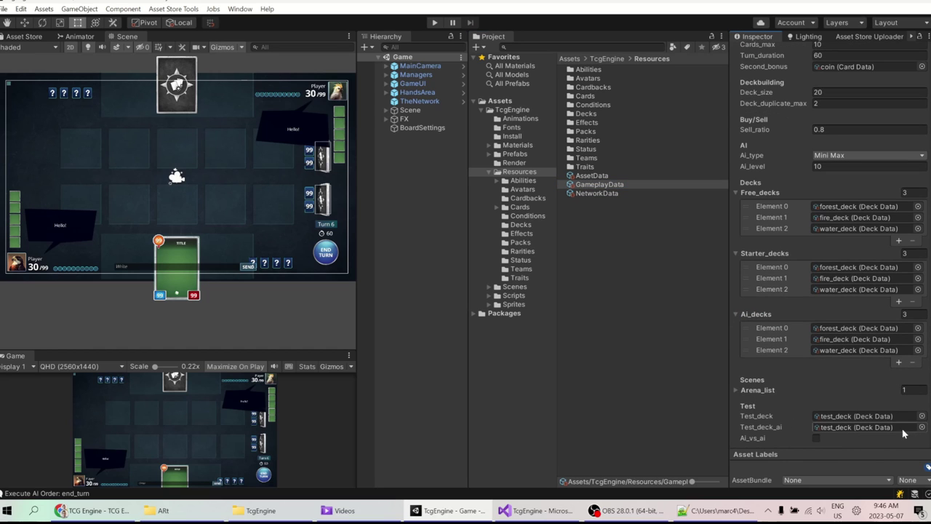
Step: Examine the 2-uncommon and 3-rare assets in the Rarities folder of Resources
click(522, 251)
click(597, 78)
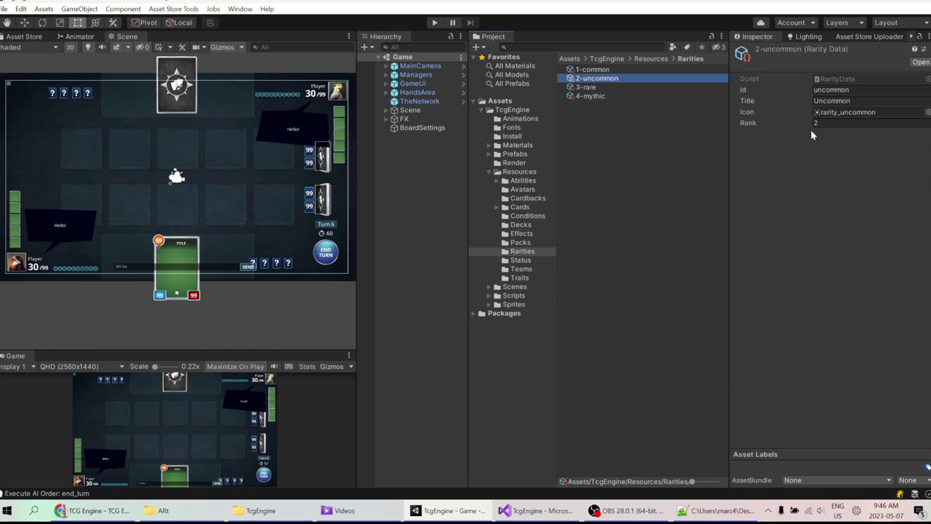
key(Down)
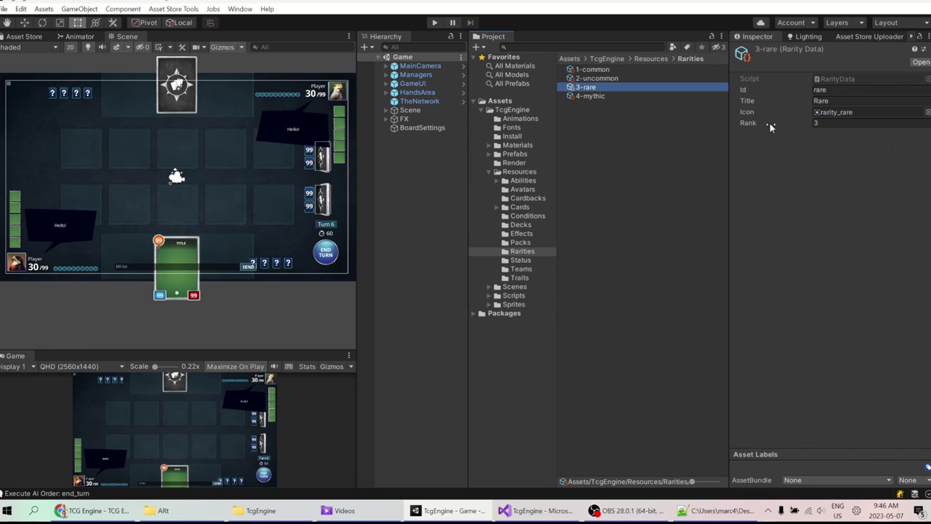
Step: Locate the sprite assigned as the rare rarity's icon and preview the mythic, rare, uncommon and common rarity sprites
click(844, 112)
click(595, 97)
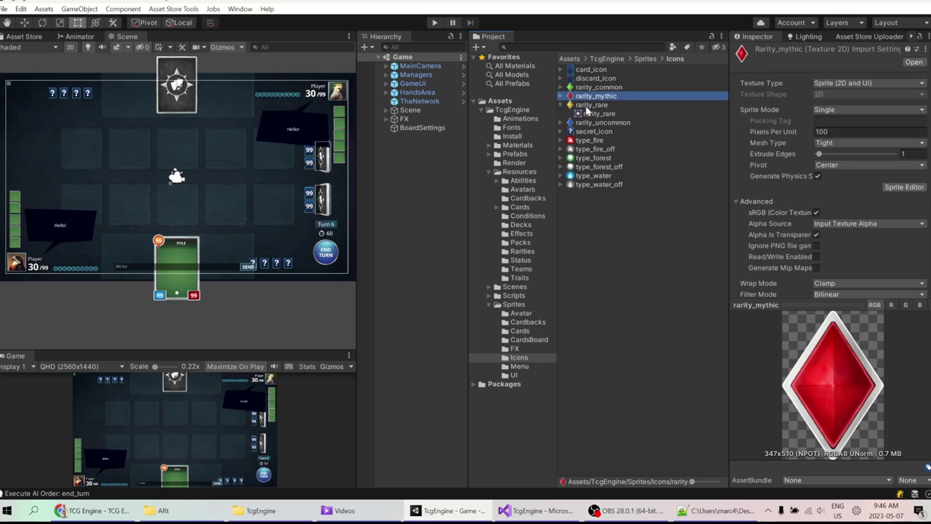
click(595, 105)
click(600, 122)
click(595, 104)
click(596, 96)
click(595, 88)
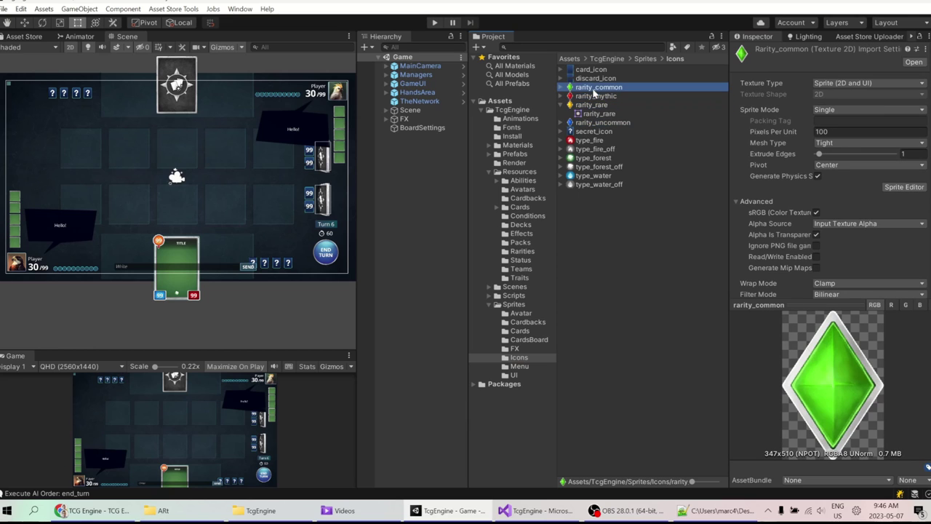
Step: Look through the fire, neutral, forest and water assets in the Teams folder of Resources
click(521, 269)
click(581, 70)
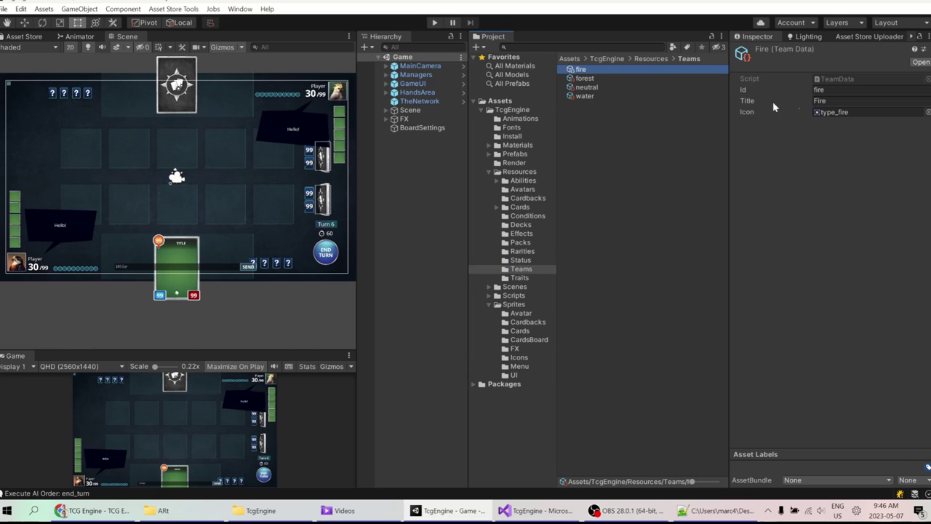
click(587, 88)
click(580, 81)
click(582, 96)
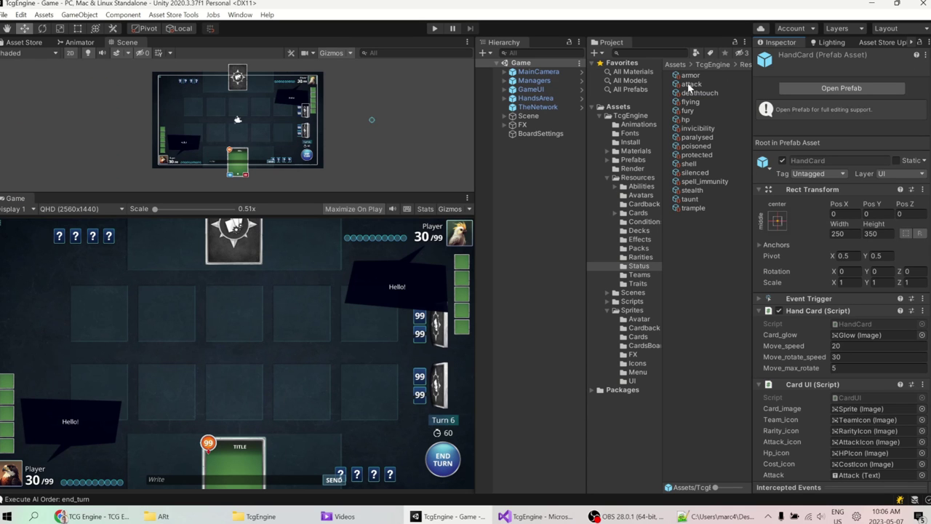
Step: Examine the armor, attack and poisoned status assets, and view the subfolders of the Abilities folder
click(692, 75)
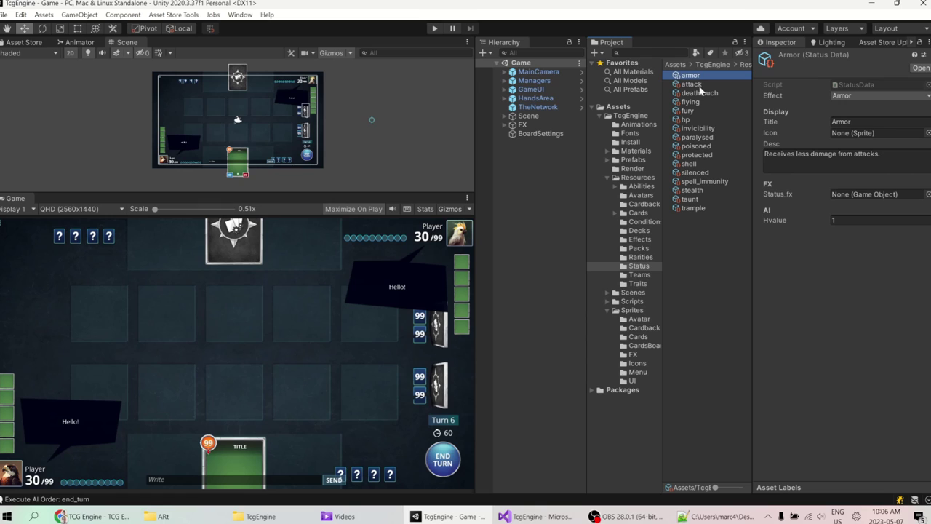
click(700, 85)
click(699, 146)
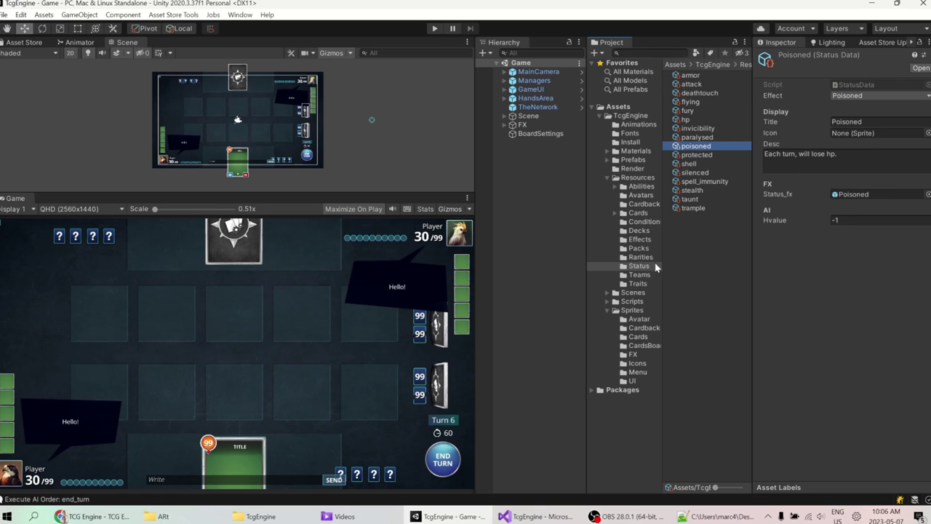
click(645, 188)
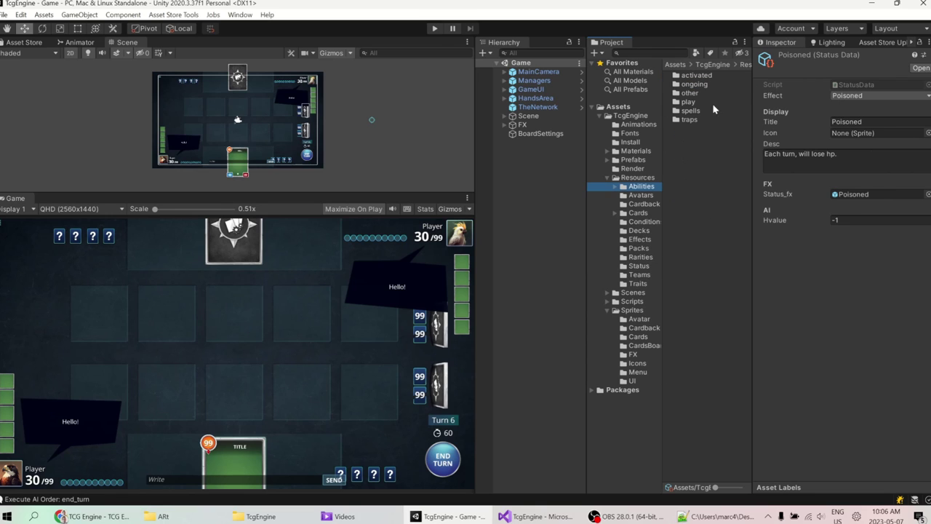
Step: Return to the Status folder and examine the attack, deathtouch, poisoned, taunt, stealth, shell and invicibility statuses
click(644, 267)
click(701, 86)
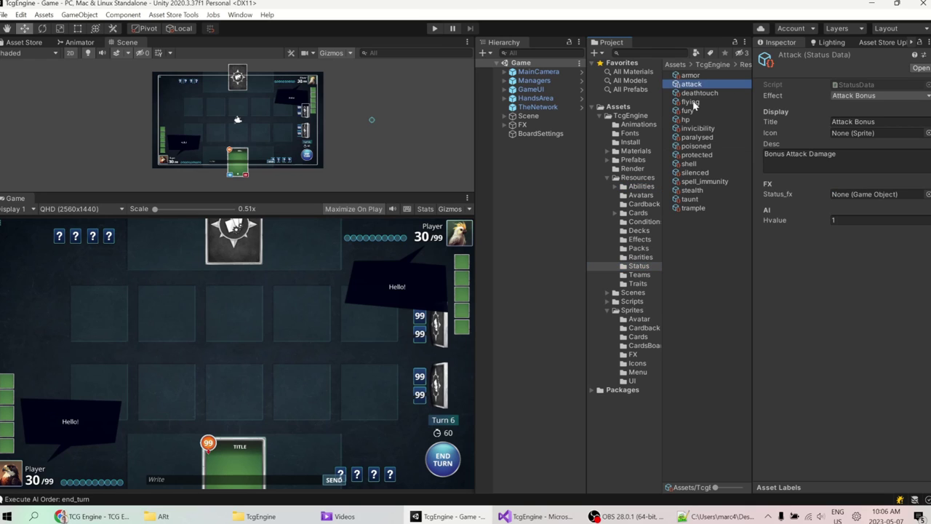
click(699, 94)
click(695, 146)
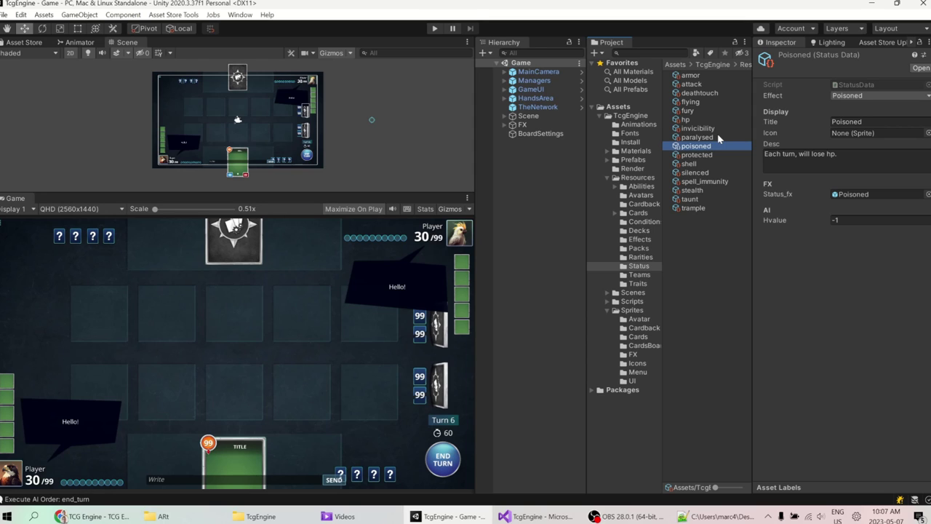
click(690, 199)
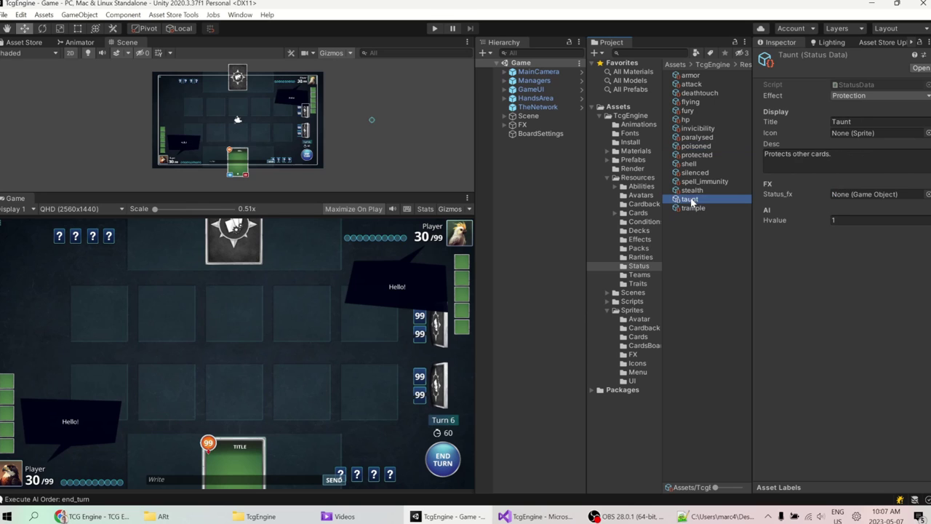
click(692, 190)
click(697, 164)
click(712, 129)
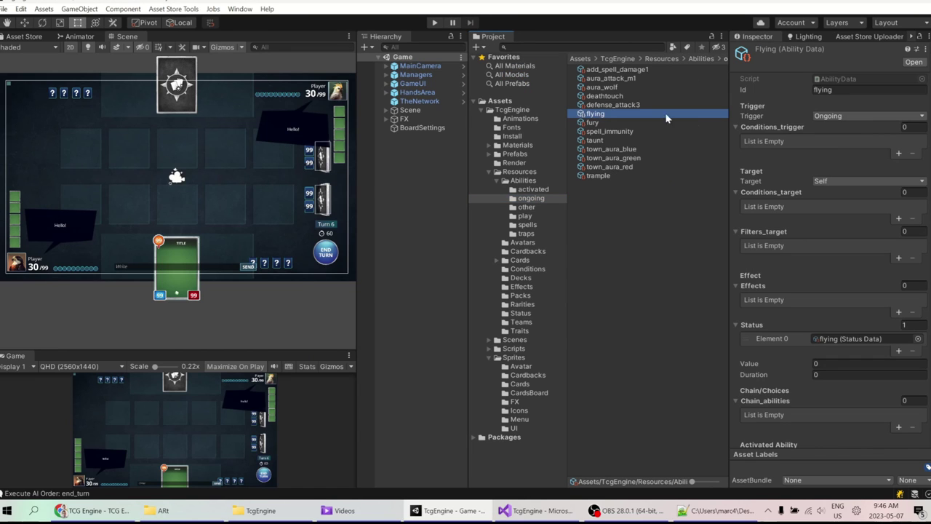
Step: Collapse the condition, filter, effect, status and chain ability lists of the flying ability, and widen the Scene view
click(777, 127)
click(751, 165)
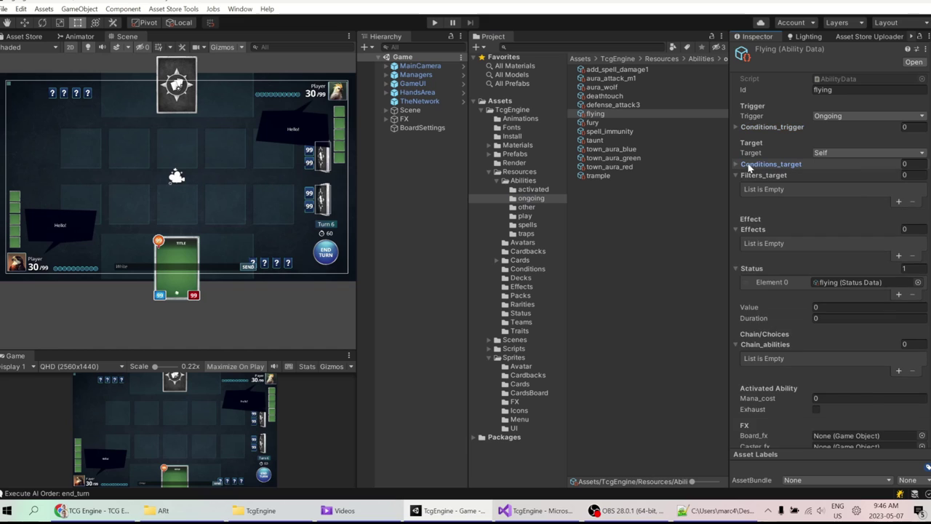
click(764, 175)
click(753, 202)
click(753, 212)
click(764, 259)
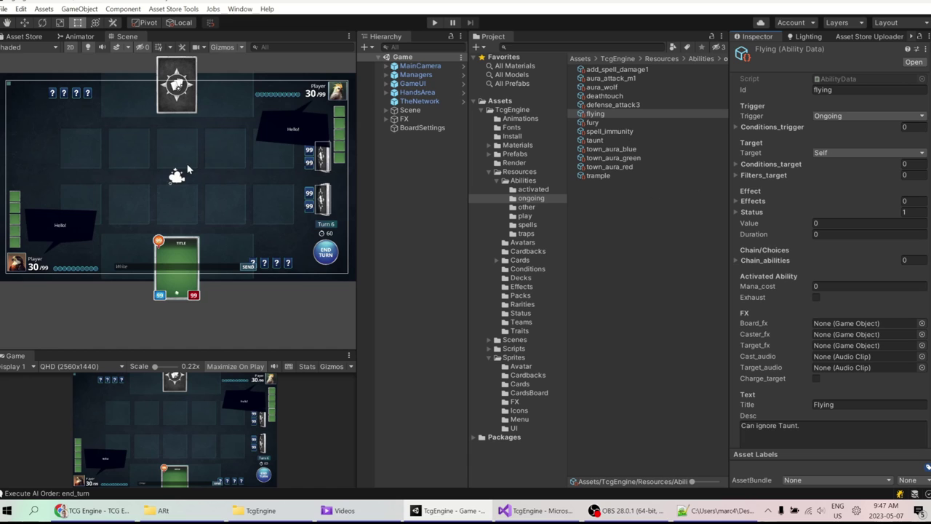
drag(357, 314, 424, 309)
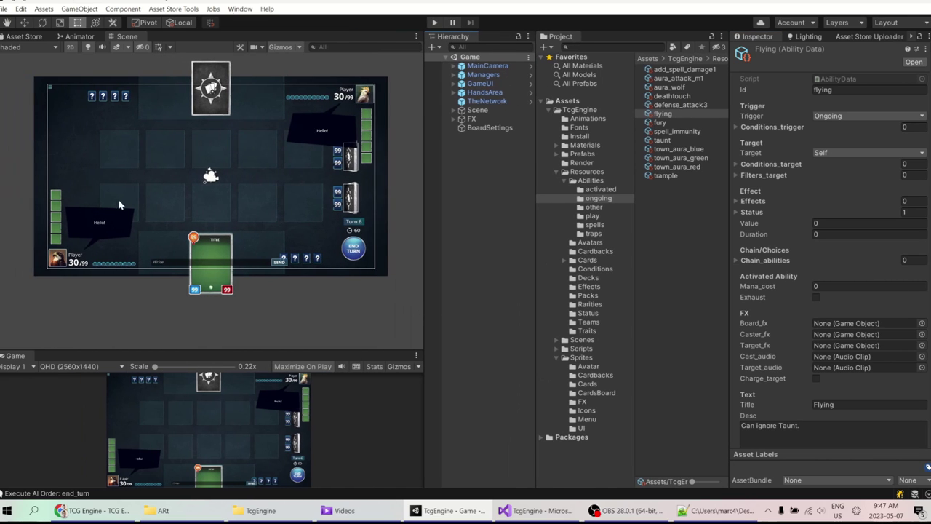
scroll(167, 198, up, 4)
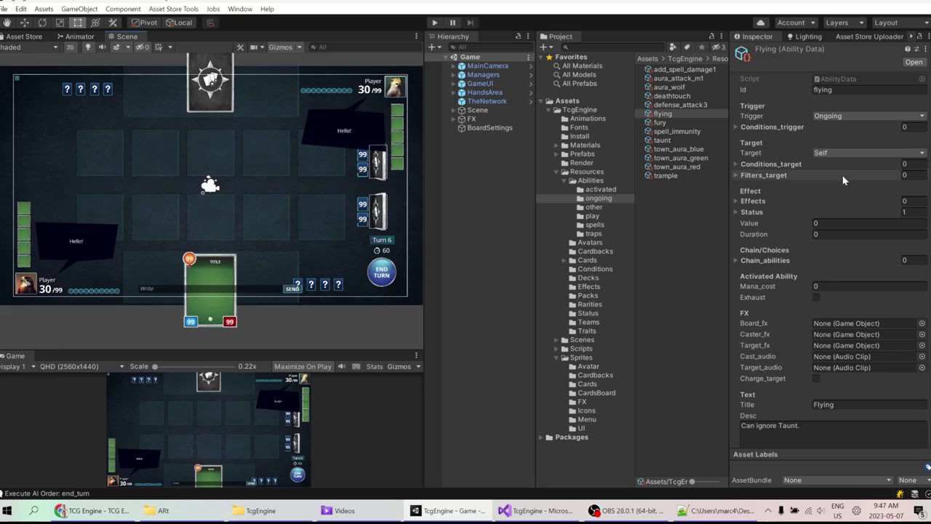
Step: Open the Forest cards folder and examine the abilities assigned to the armored_beast card
click(586, 261)
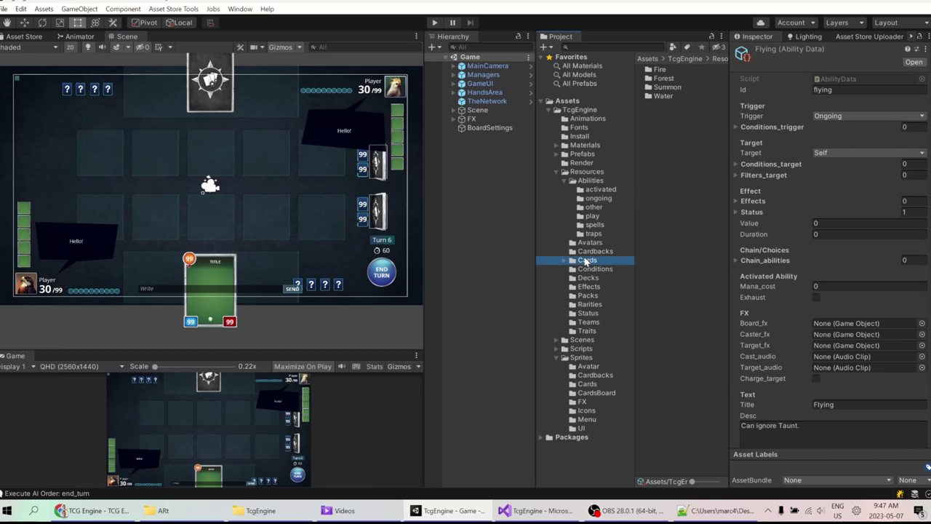
double_click(671, 79)
click(672, 71)
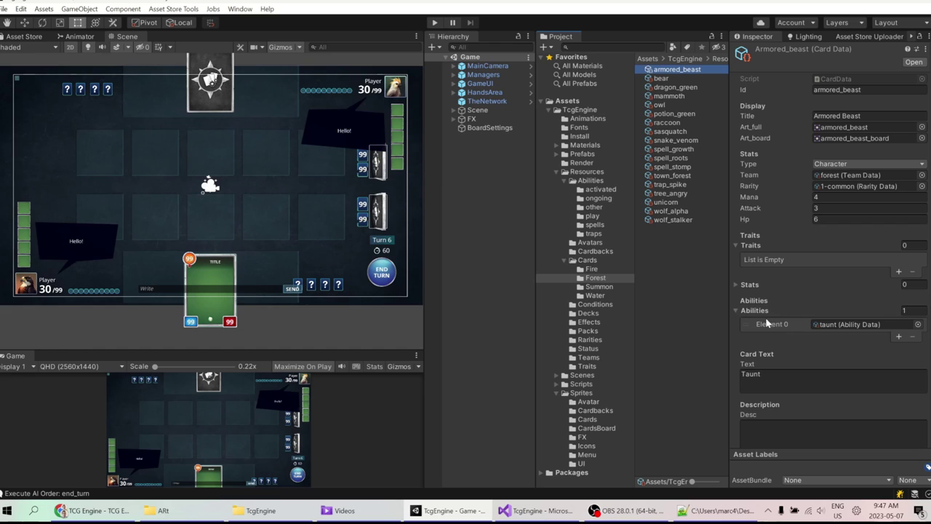
Step: Examine the activate_boost1 ability and the play_summon_wolf ability, and select the description text of play_summon_wolf
click(601, 189)
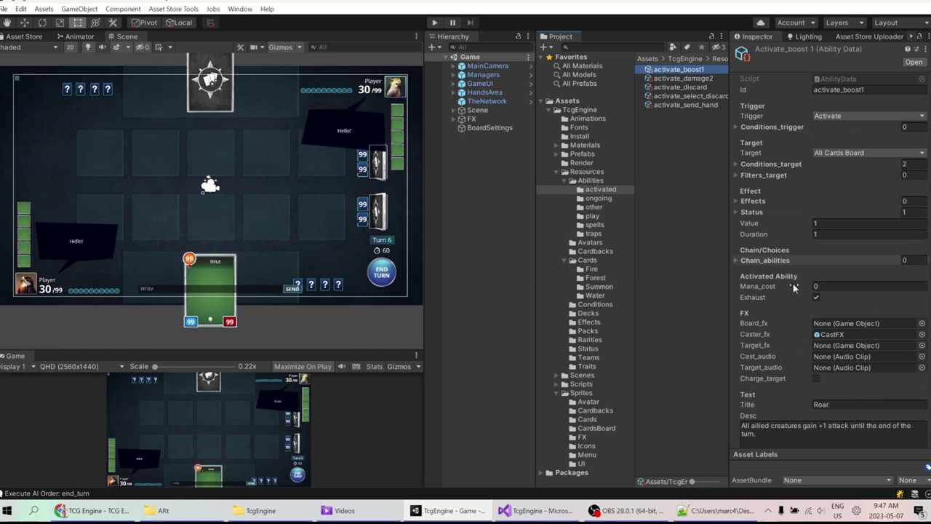
click(593, 216)
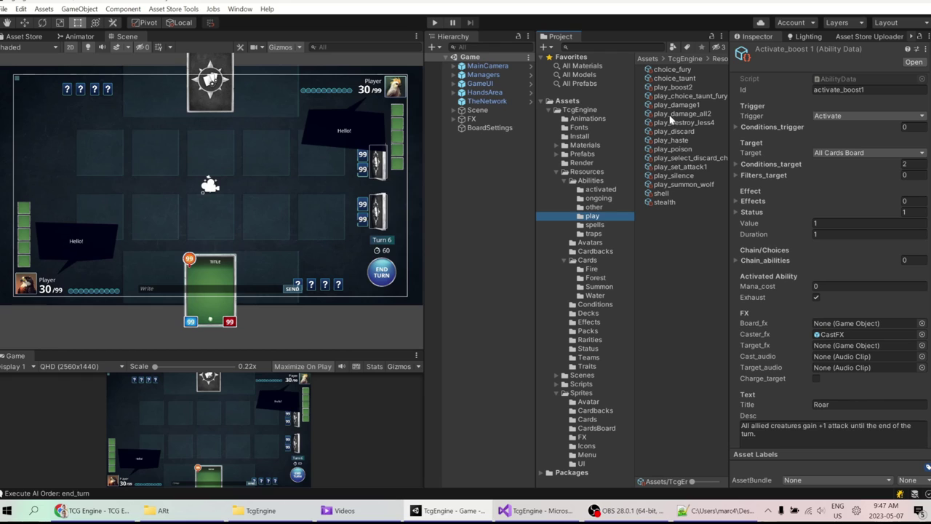
click(676, 186)
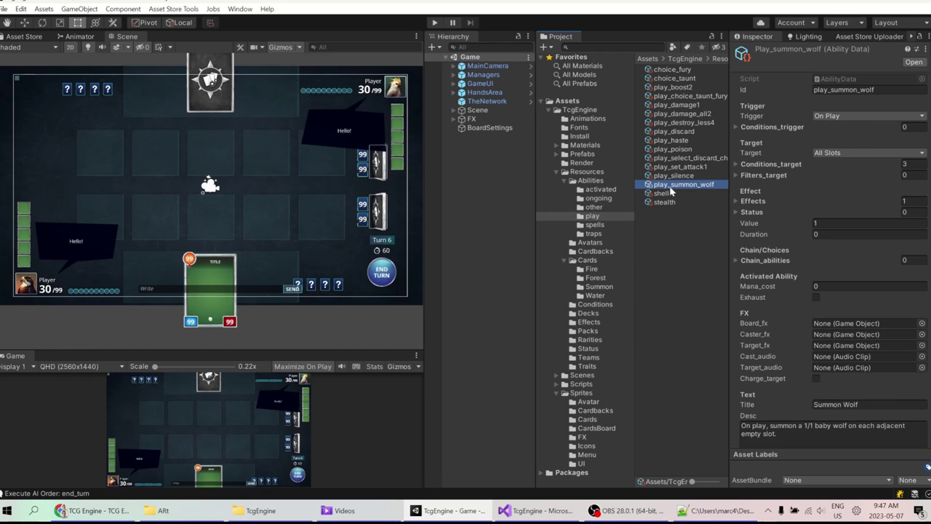
scroll(879, 217, down, 1)
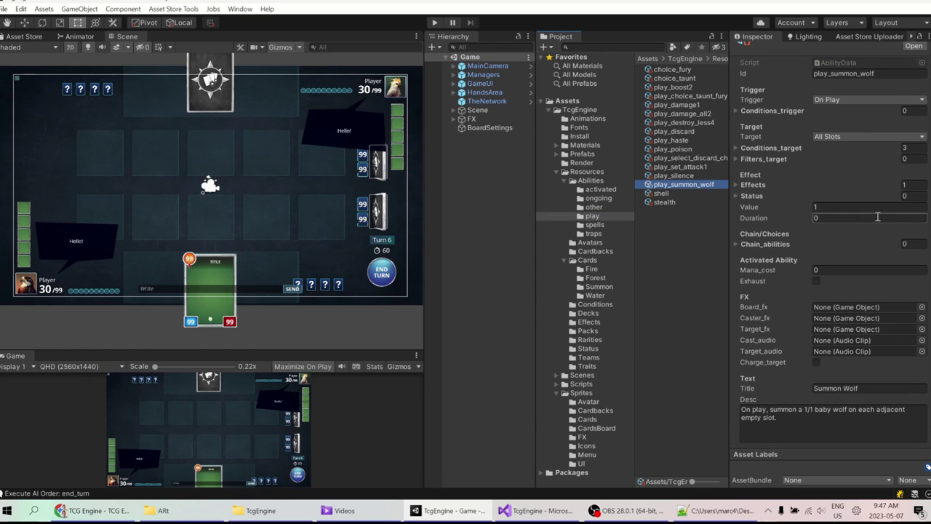
scroll(878, 217, up, 1)
scroll(144, 217, up, 2)
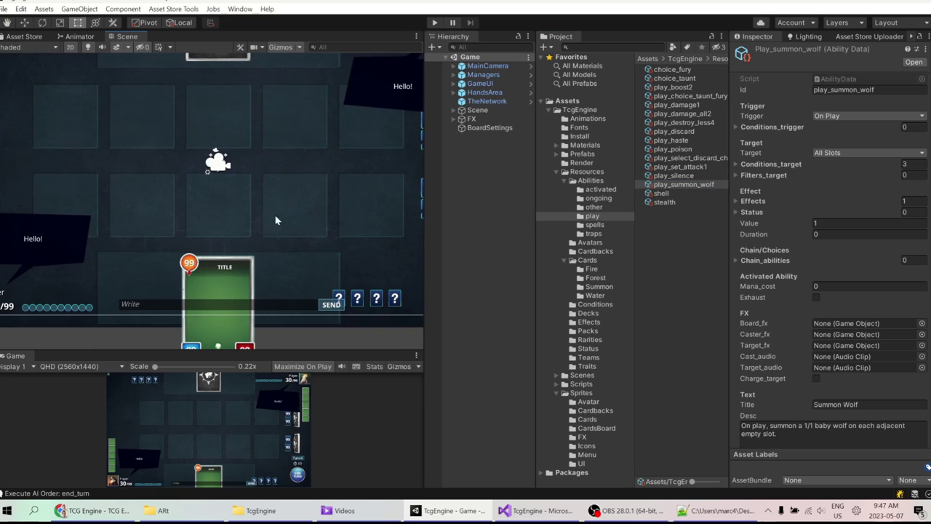
scroll(888, 260, down, 1)
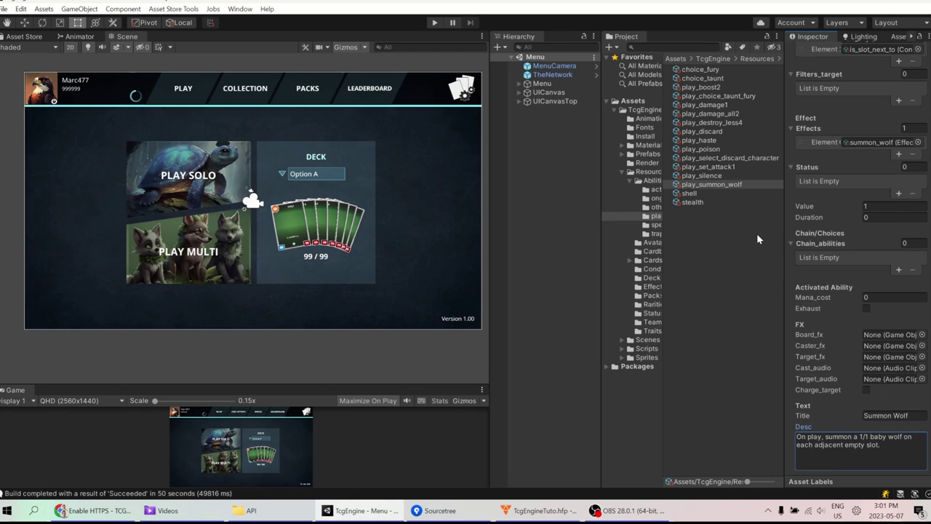
click(900, 449)
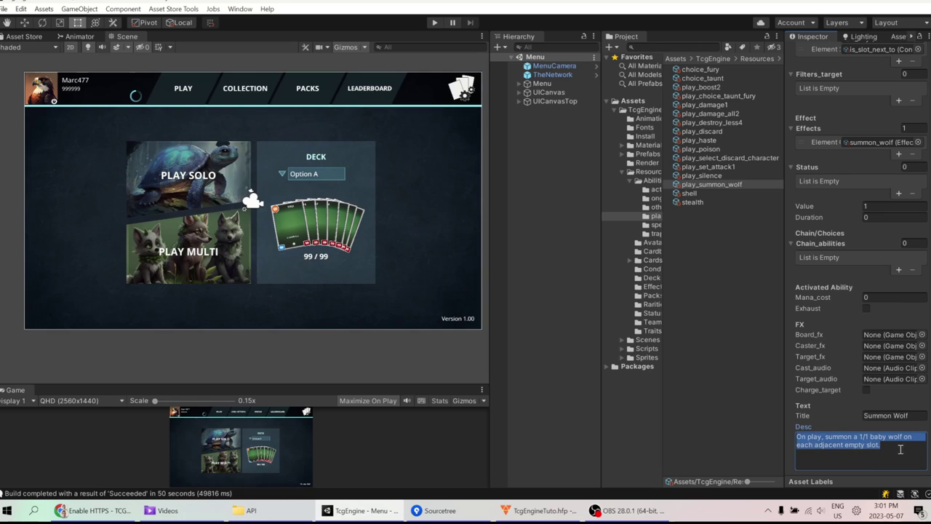
Step: Examine the title and description text of the play_summon_wolf ability
click(895, 415)
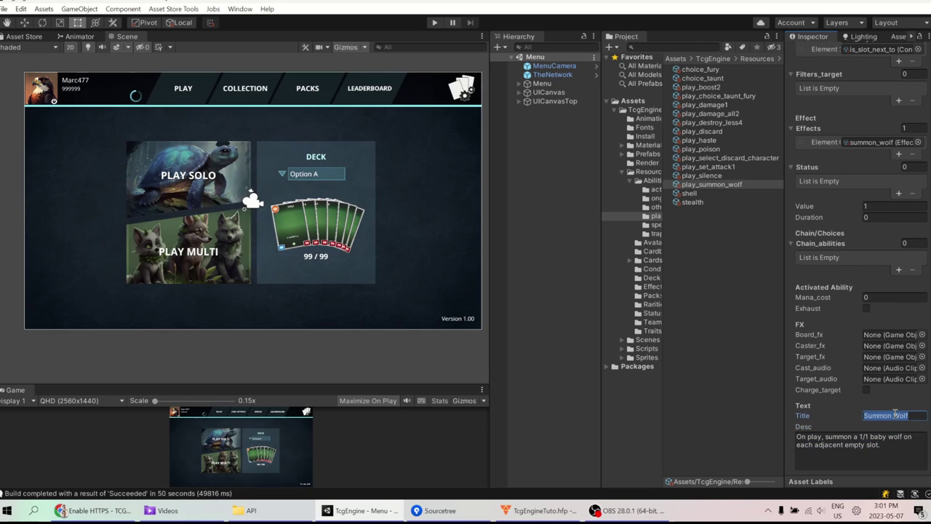
click(720, 186)
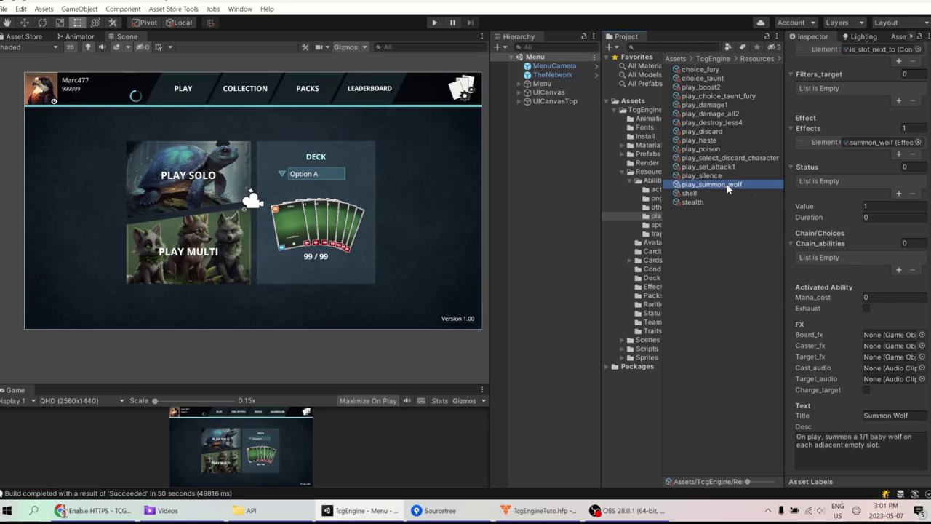
click(907, 441)
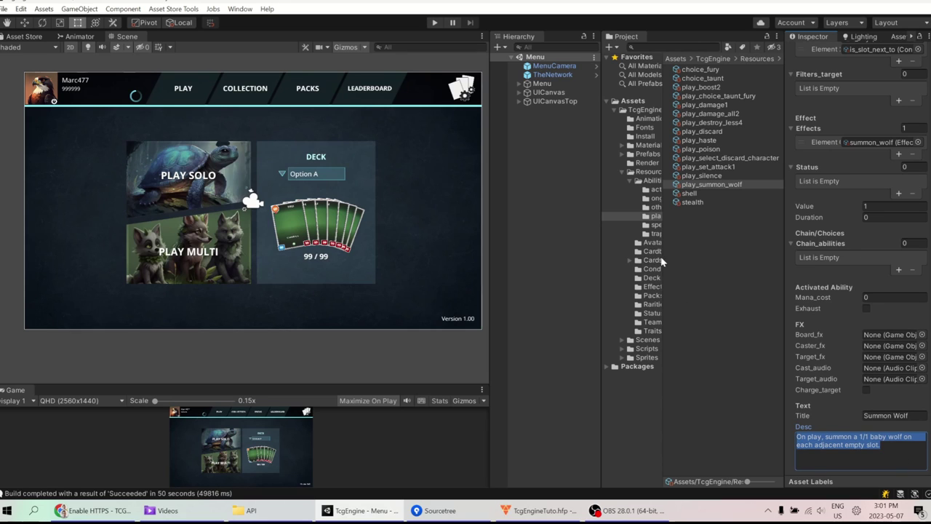
Step: Widen the project folder tree, open the Forest cards folder and examine the wolf_alpha card's abilities and card text
drag(668, 261, 682, 261)
click(653, 262)
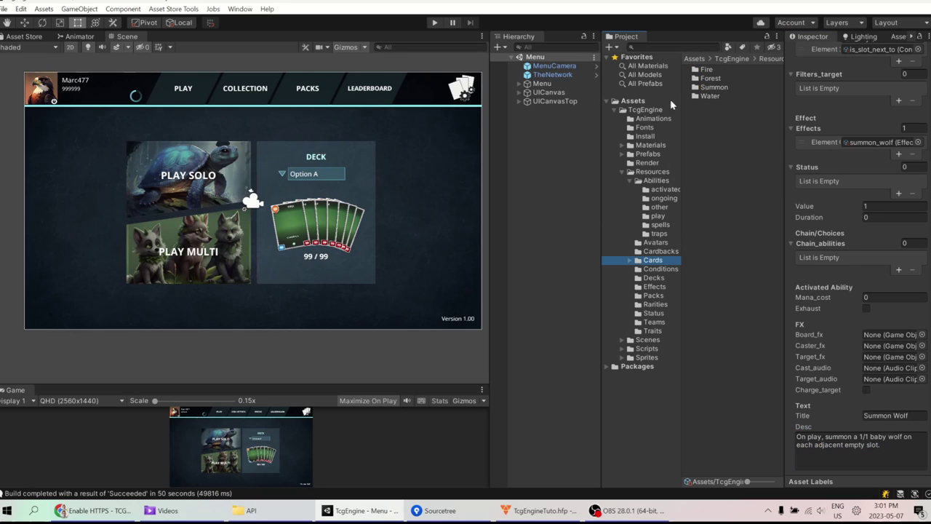
click(714, 79)
double_click(713, 79)
click(719, 211)
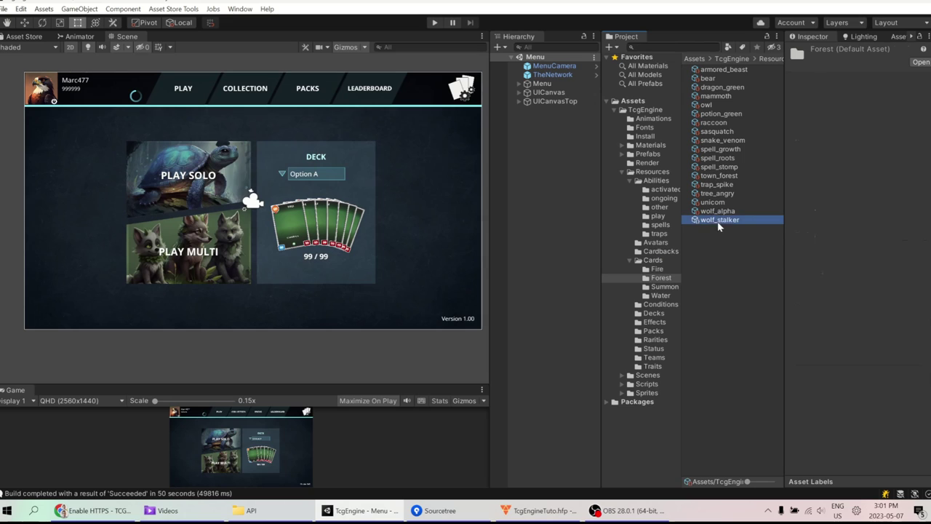
scroll(859, 233, down, 5)
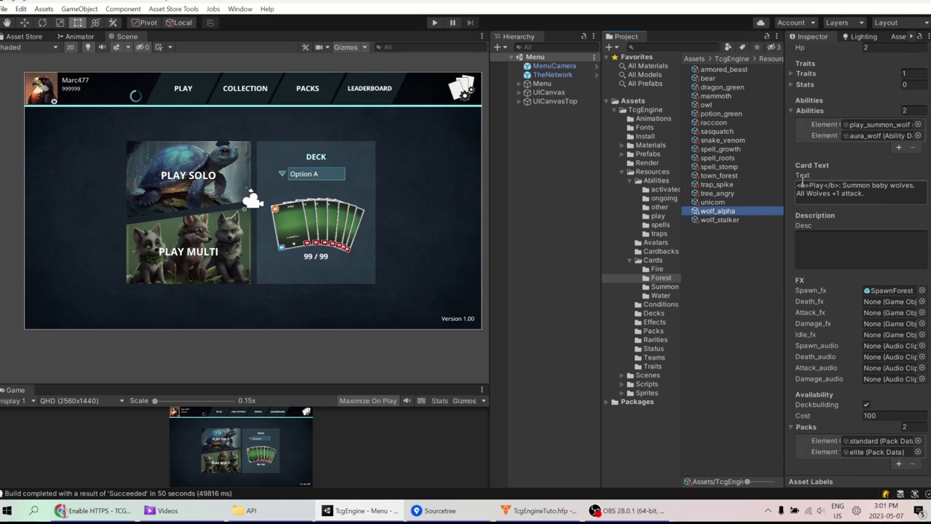
scroll(842, 193, up, 3)
click(839, 291)
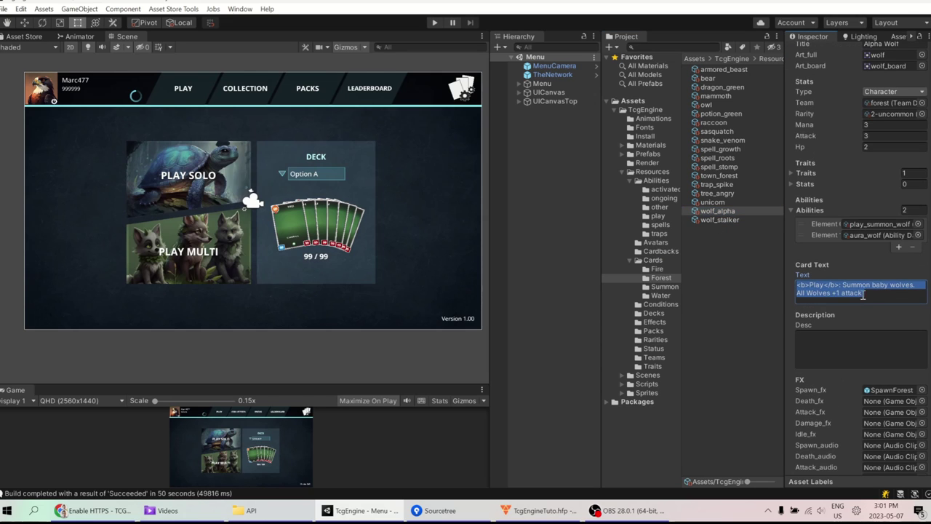
click(834, 341)
scroll(834, 342, up, 3)
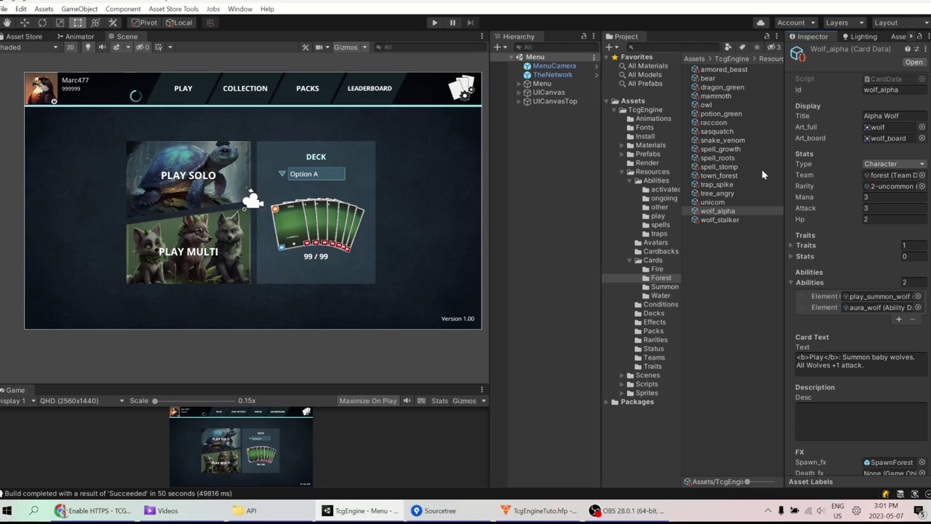
Step: Run the game, open the card collection, and view and close the Angry Tree card's details
click(437, 23)
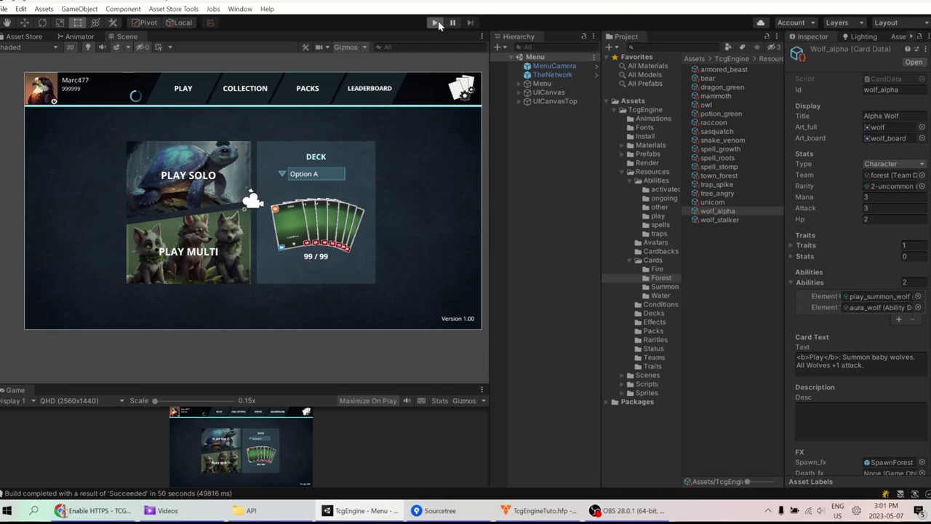
click(436, 23)
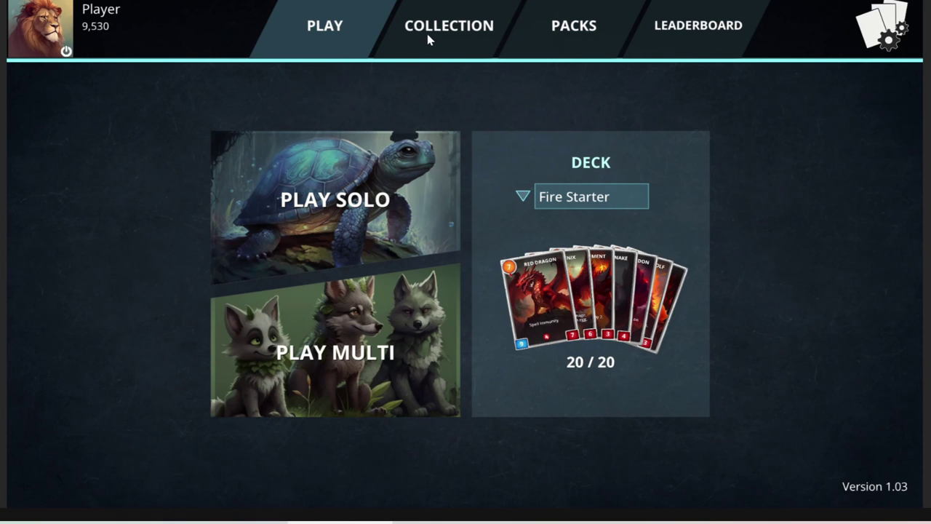
click(478, 19)
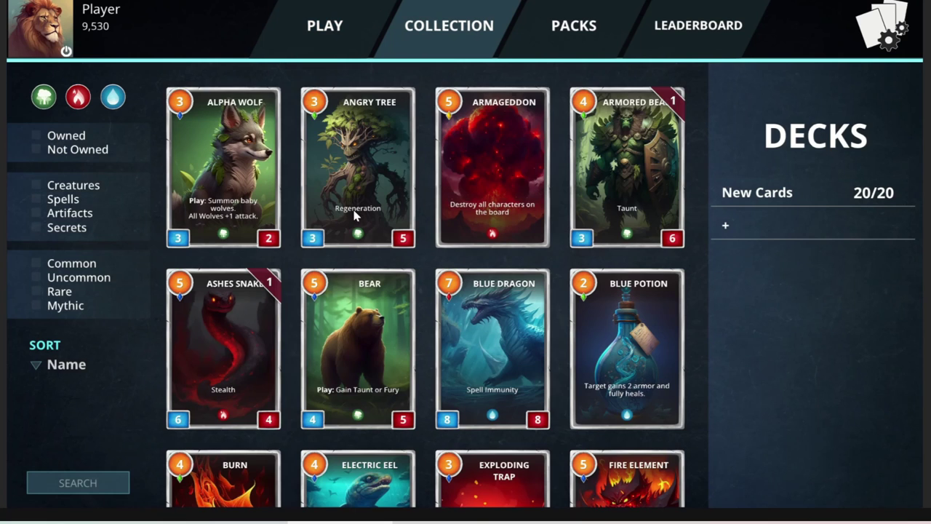
scroll(352, 175, down, 1)
scroll(351, 175, up, 1)
click(373, 178)
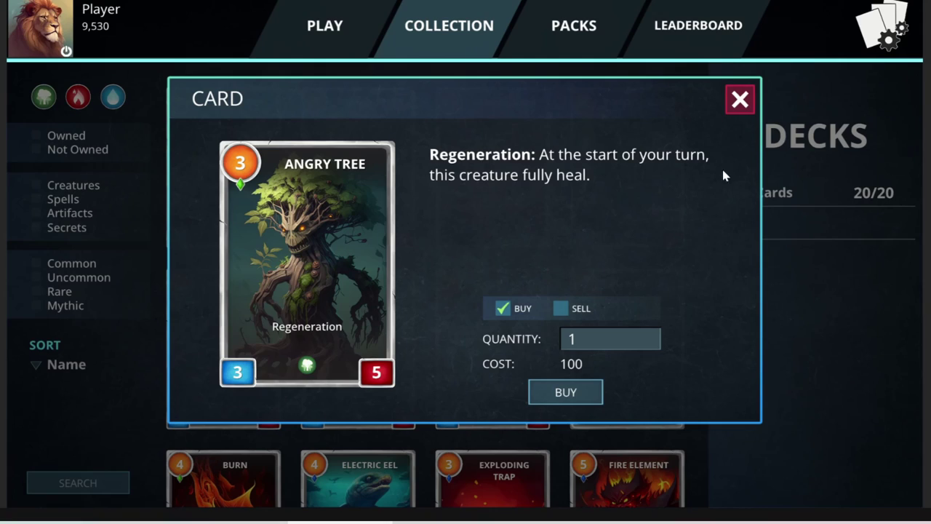
click(748, 106)
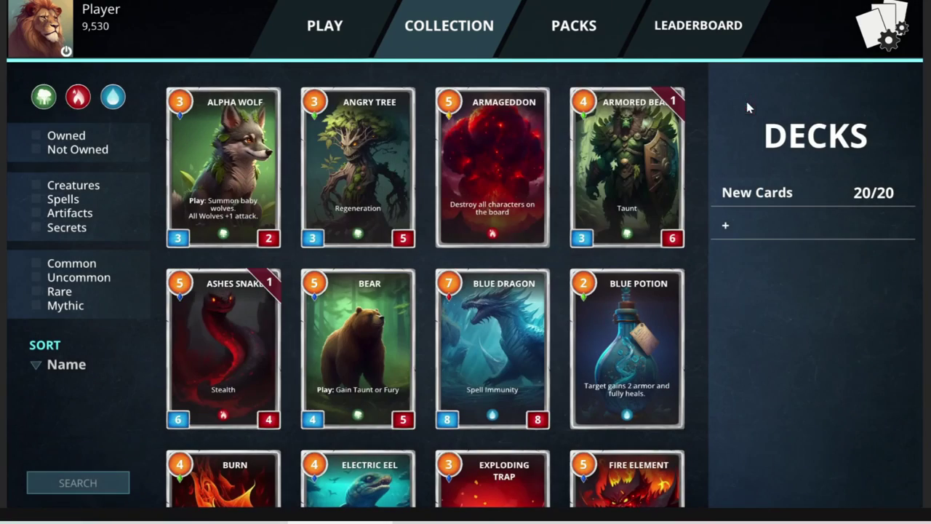
Step: Browse further down the card collection and return to the Alpha Wolf card at its start
scroll(393, 306, down, 4)
scroll(380, 329, down, 4)
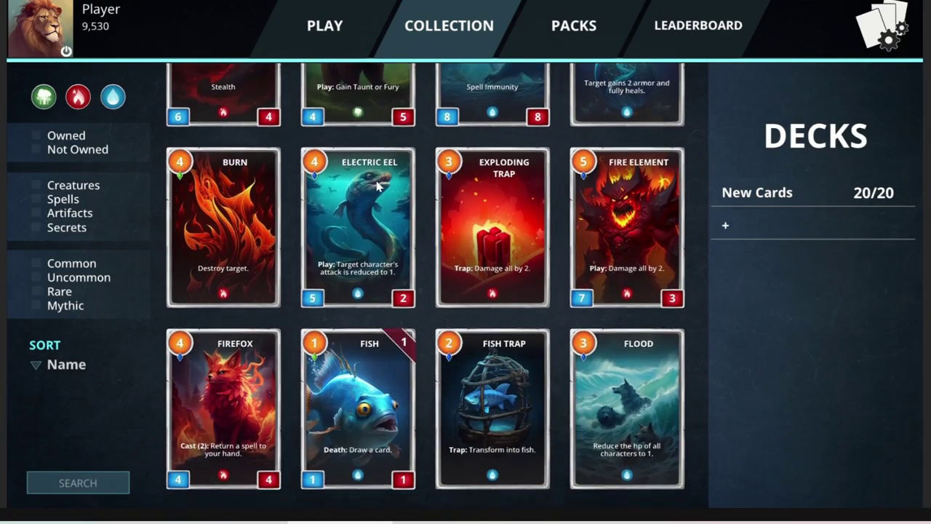
scroll(274, 159, up, 8)
click(274, 159)
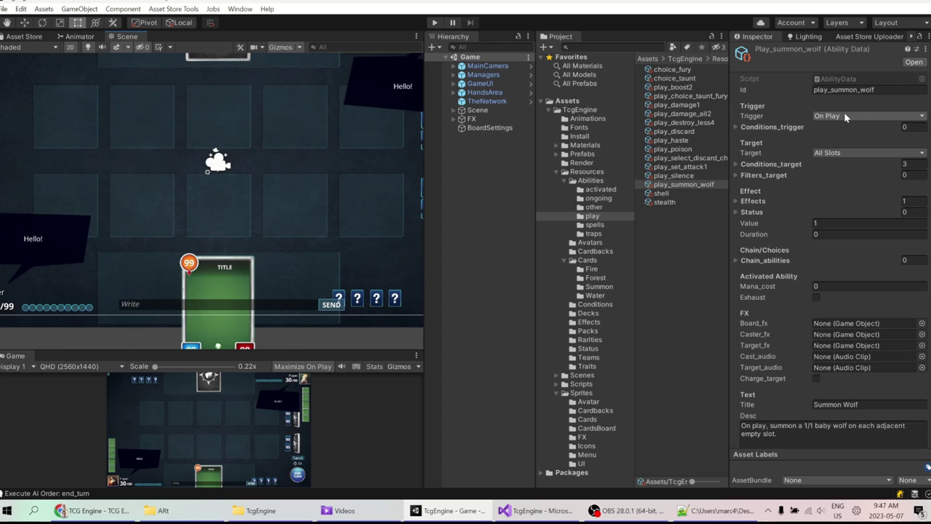
Step: Examine the available trigger options of the play_summon_wolf ability, keeping On Play selected
click(843, 116)
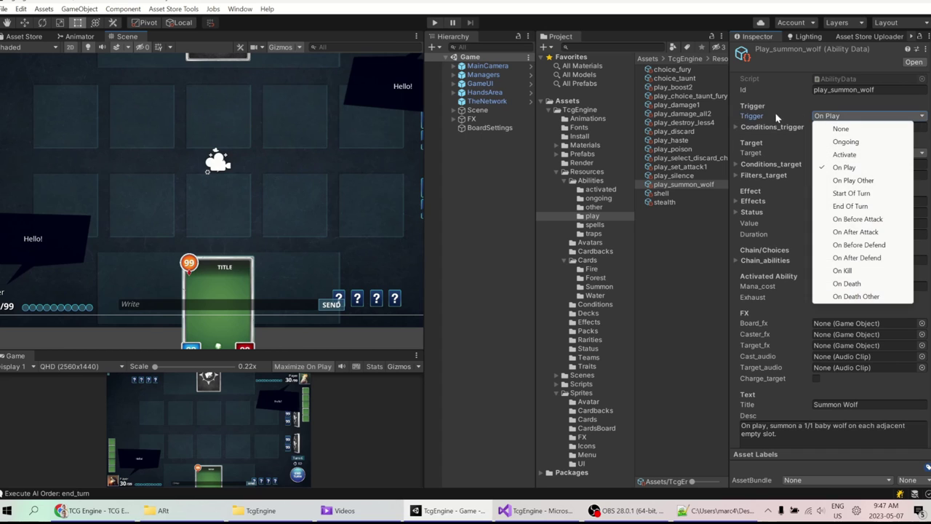
click(847, 116)
click(851, 116)
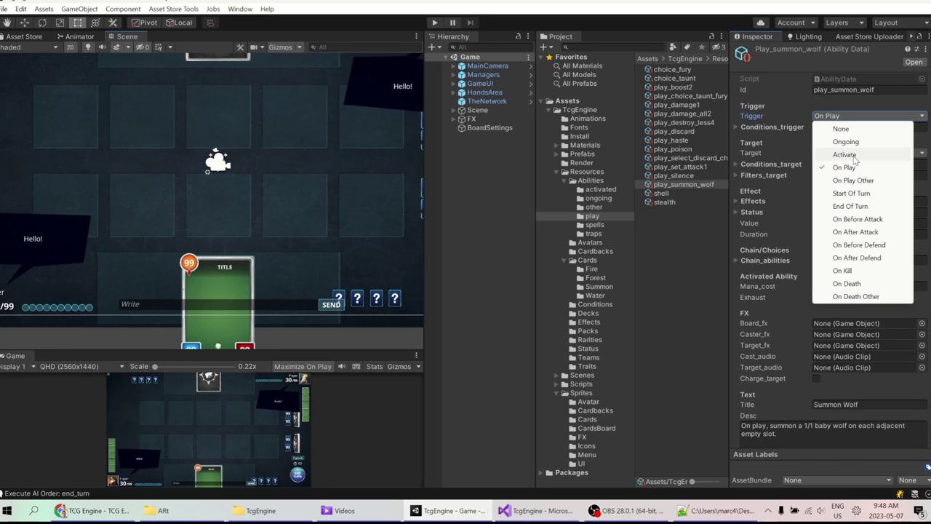
click(835, 118)
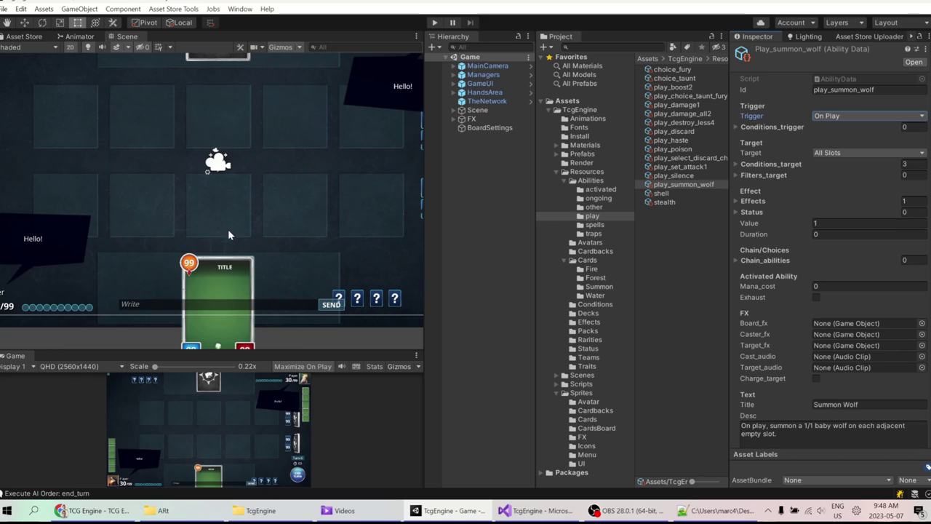
click(835, 121)
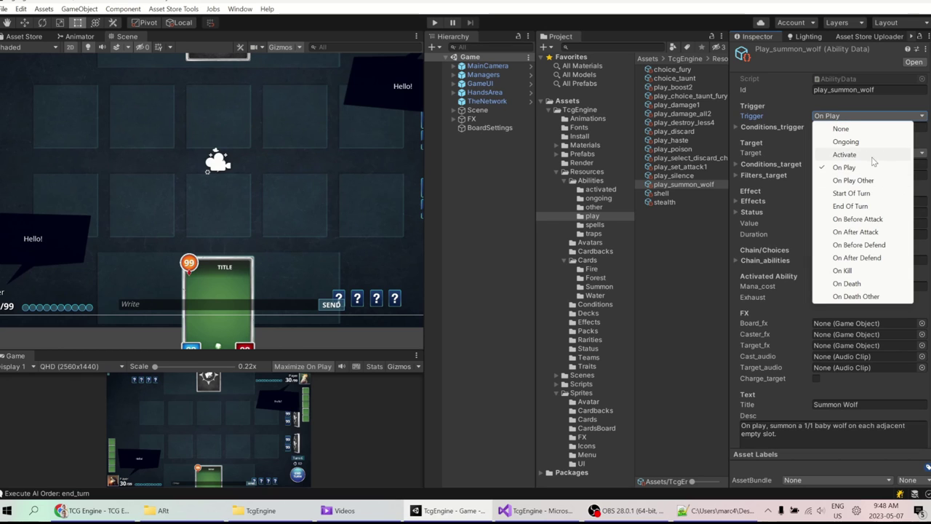
click(844, 167)
scroll(757, 279, down, 1)
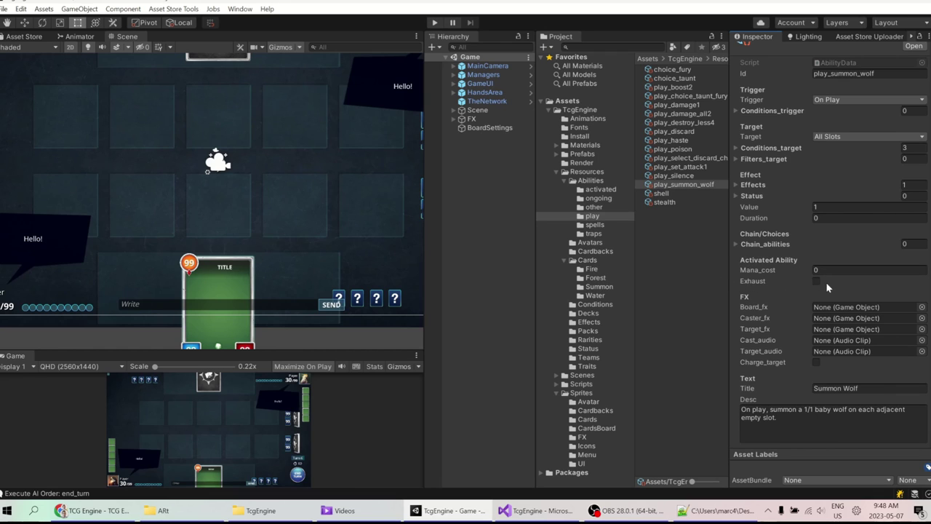
scroll(903, 297, up, 1)
Step: Set the trigger of the play_summon_wolf ability to Ongoing and select its id text
click(851, 115)
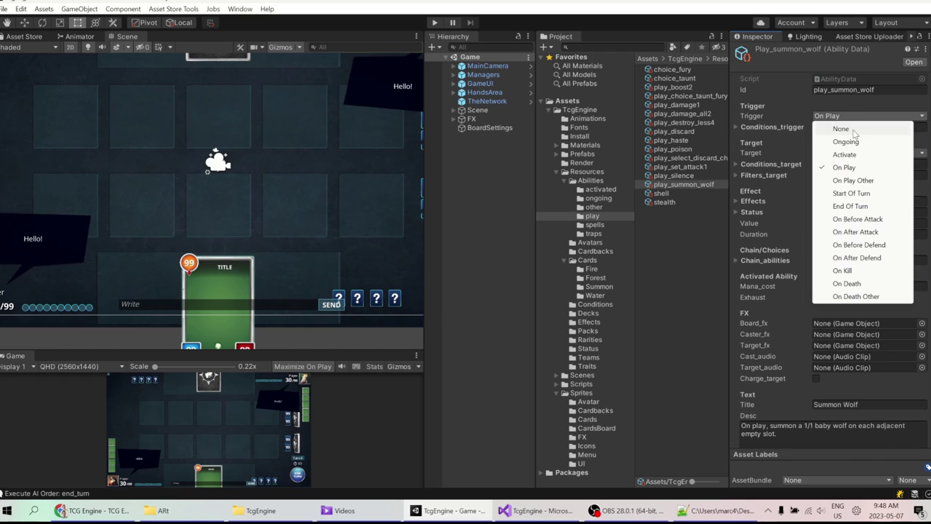
click(844, 142)
click(855, 116)
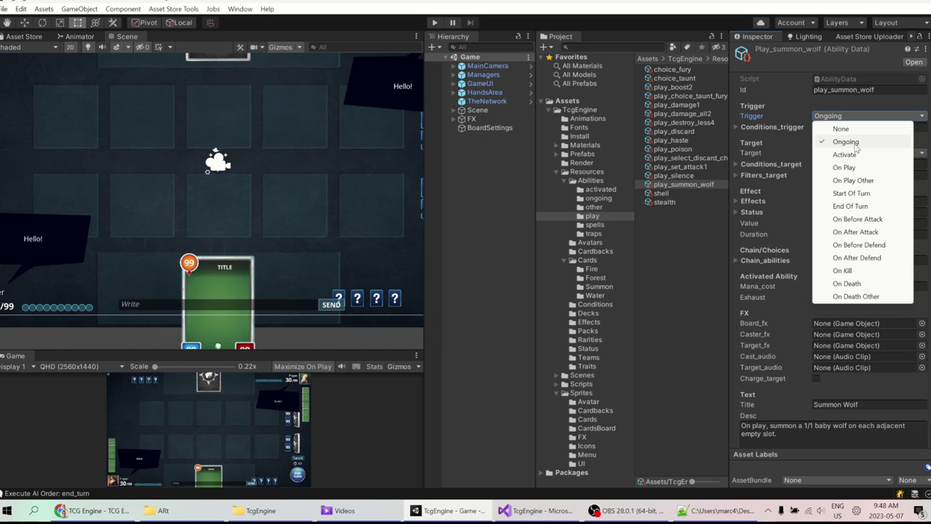
click(855, 145)
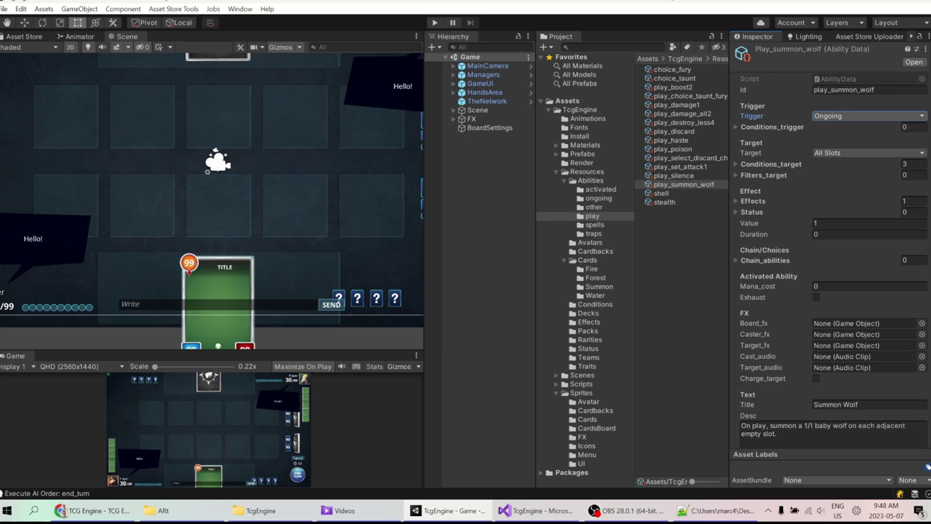
click(867, 115)
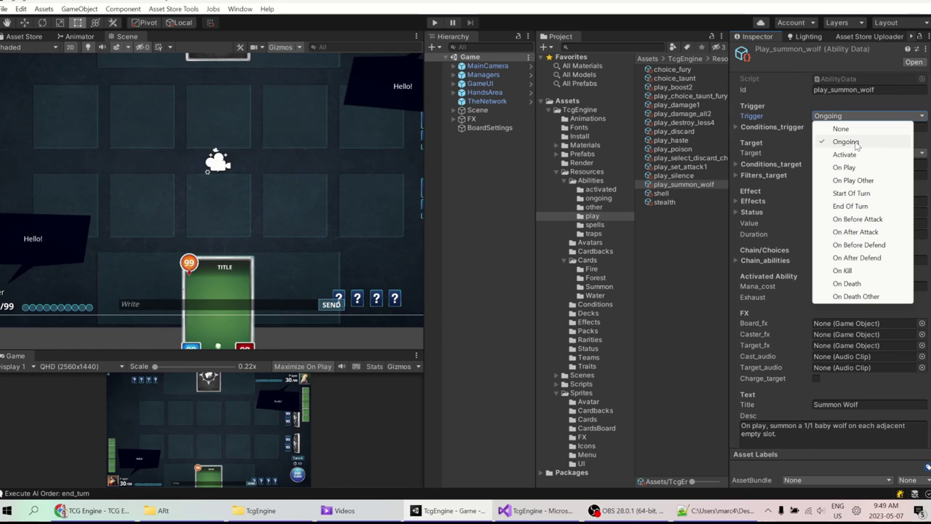
click(910, 89)
click(915, 89)
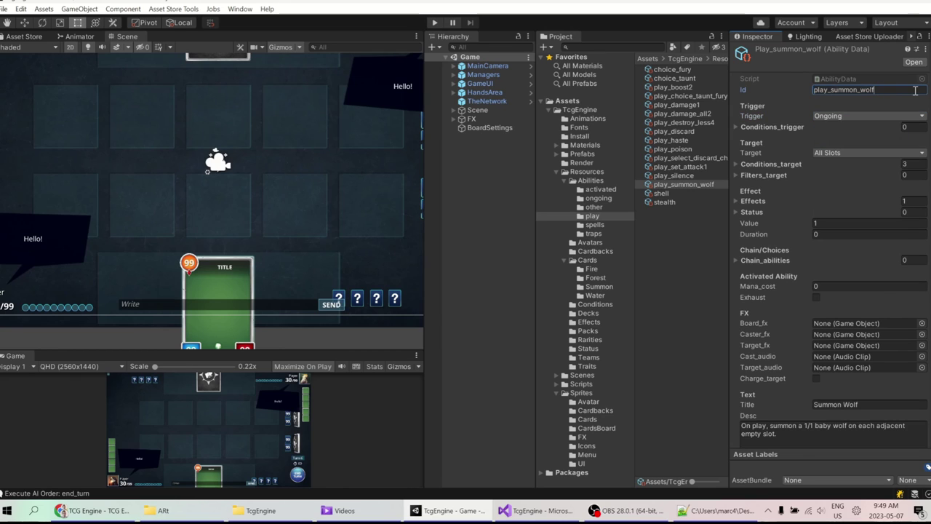
drag(908, 93, 799, 88)
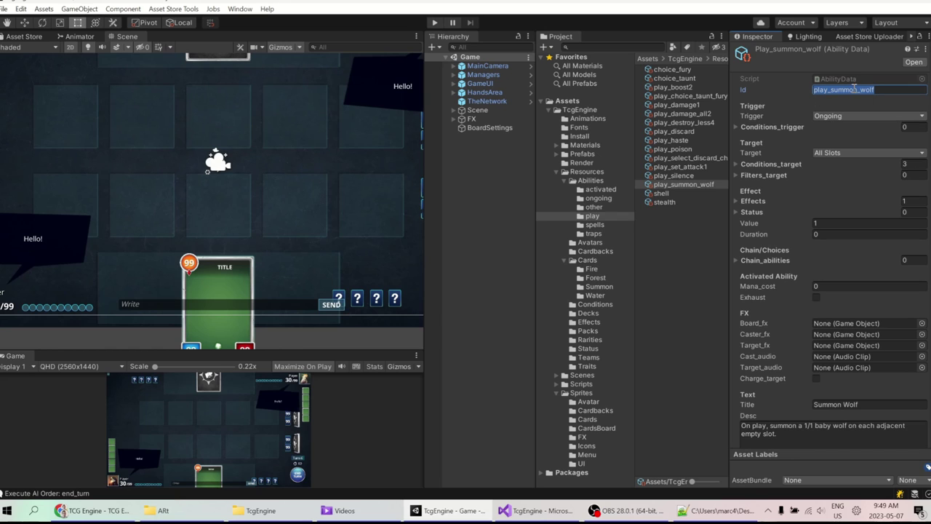
Step: Select the wolf_alpha card in the Forest cards folder and locate its aura_wolf ability asset
click(591, 268)
click(595, 277)
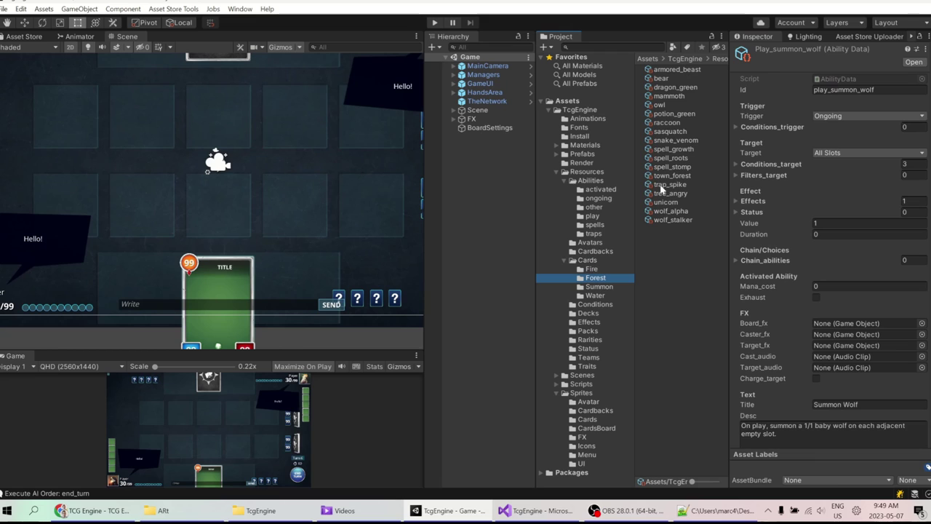
click(666, 210)
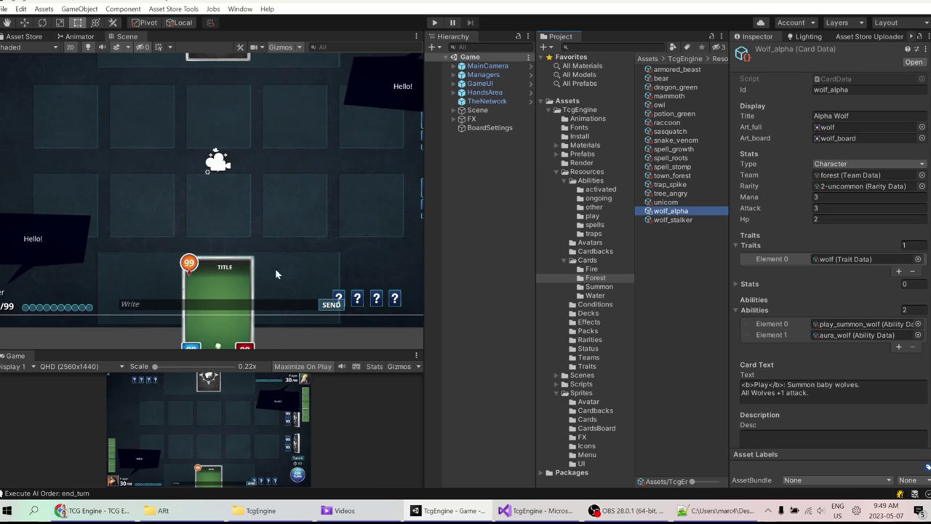
click(832, 335)
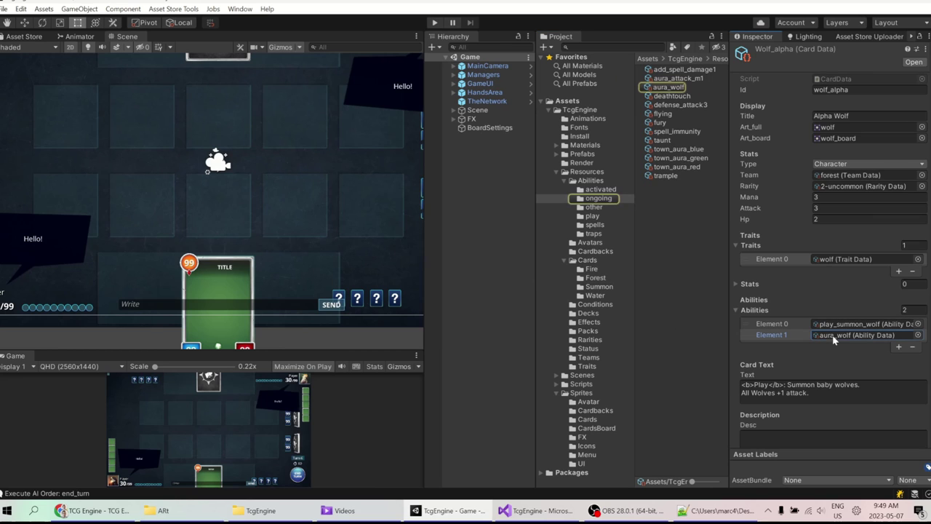
Step: Examine the aura_wolf ability's id, trigger options and description
click(668, 86)
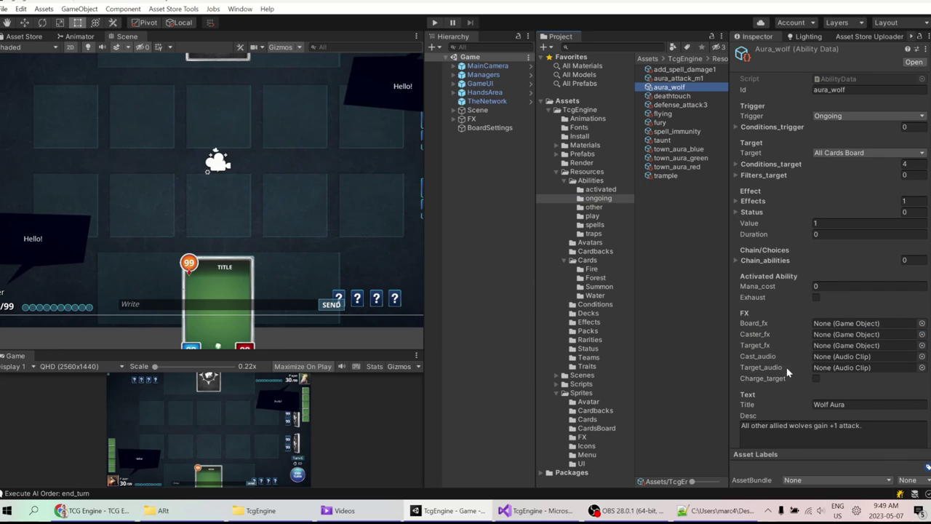
click(843, 425)
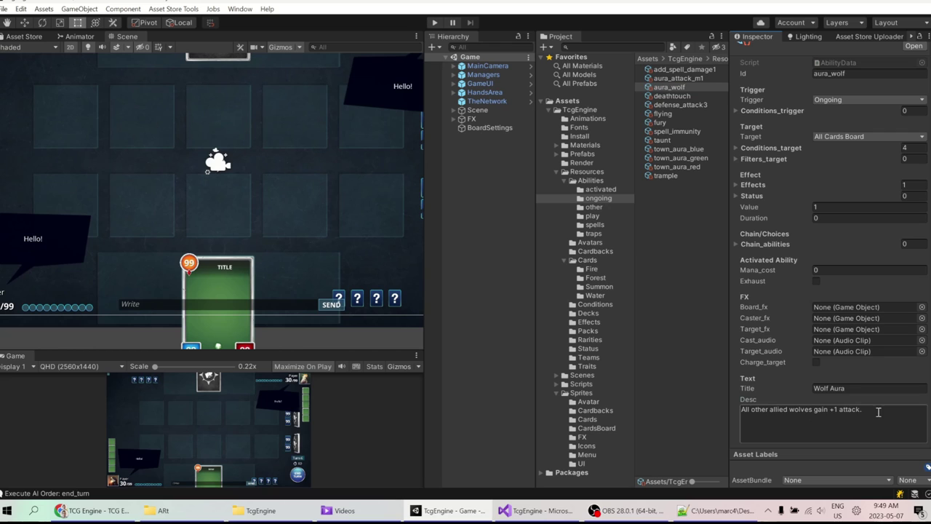
click(844, 116)
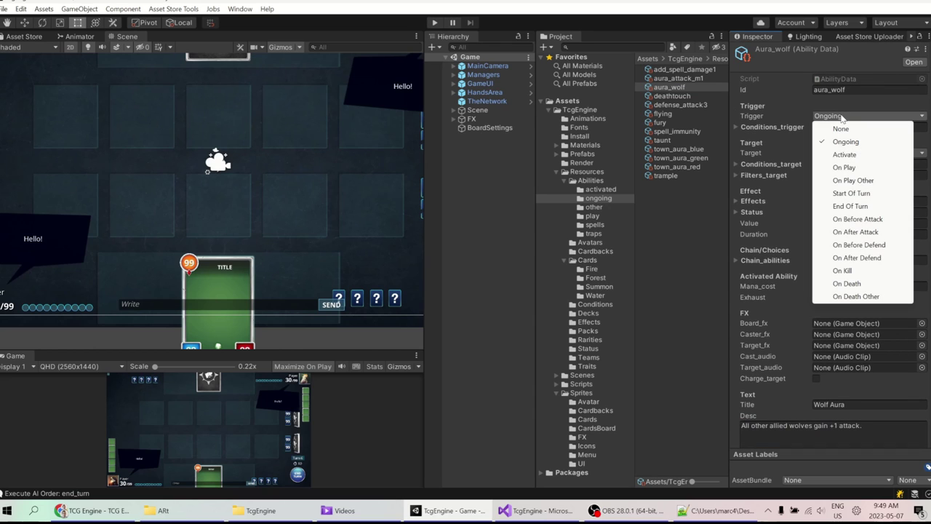
click(844, 117)
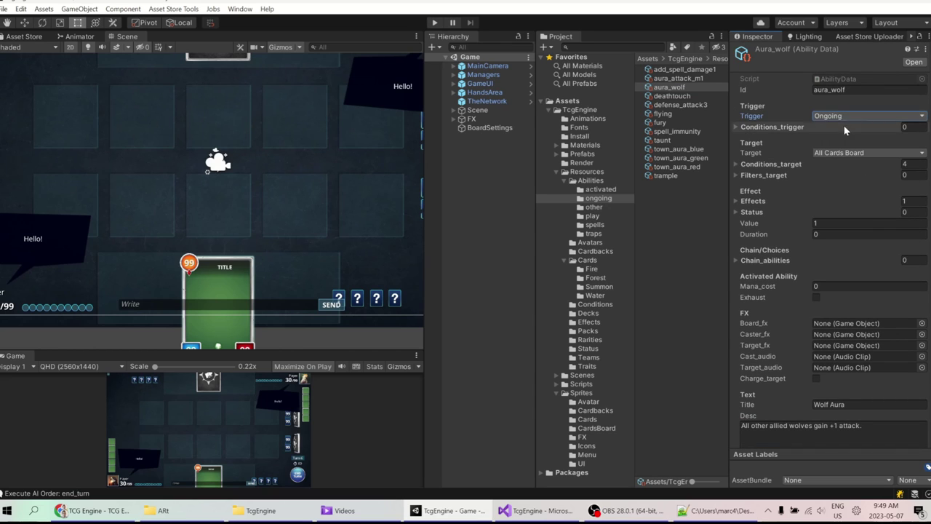
click(873, 412)
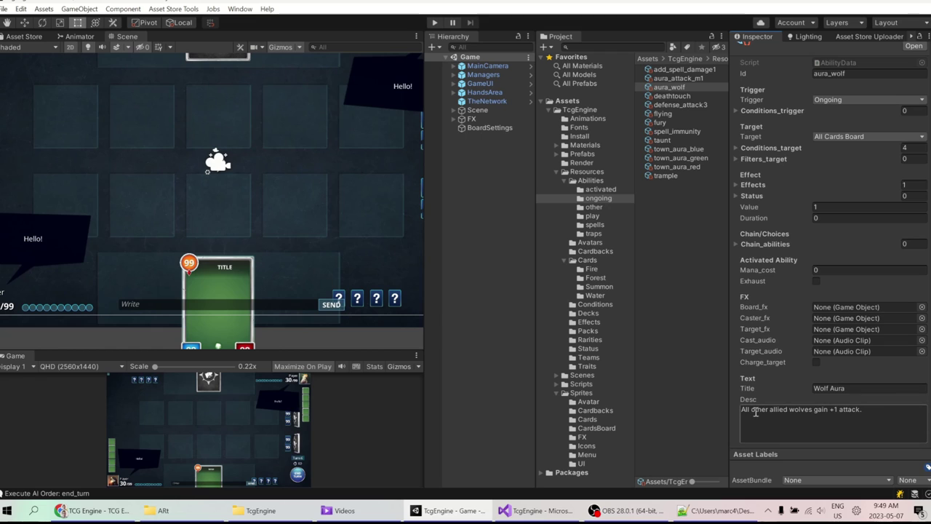
click(836, 410)
click(826, 91)
scroll(837, 131, up, 1)
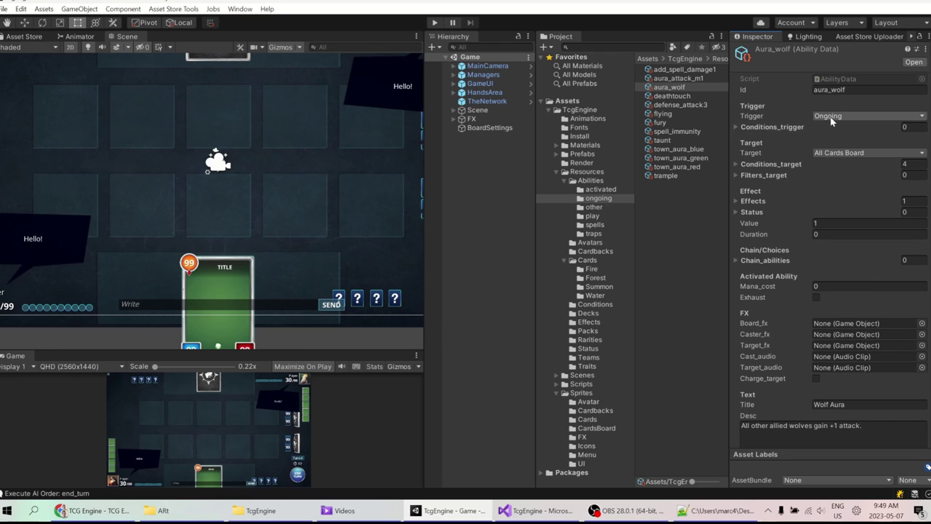
Step: Expand the Effects, Filters_target and Conditions_trigger lists of the aura_wolf ability to examine their entries
click(766, 201)
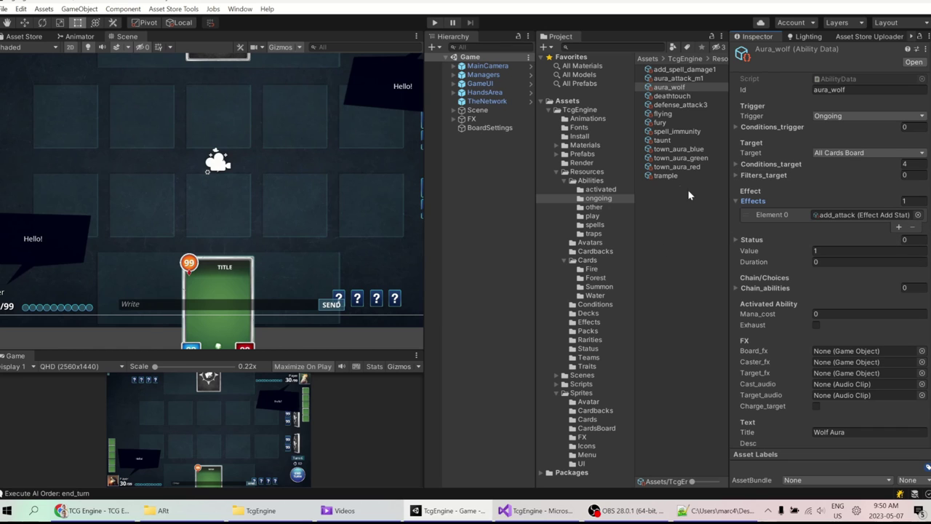
click(771, 177)
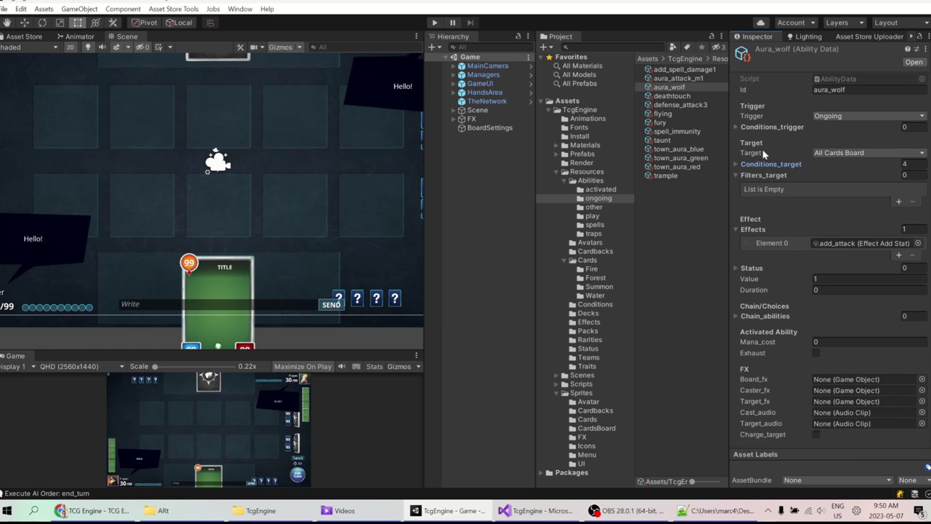
click(772, 127)
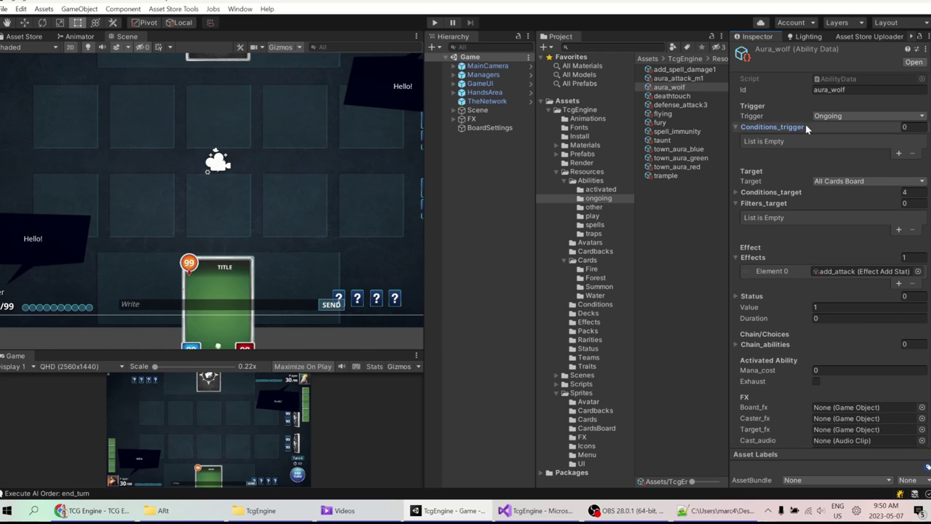
Step: Select the defense_attack3 ability and examine its id and trigger condition
click(660, 97)
click(662, 105)
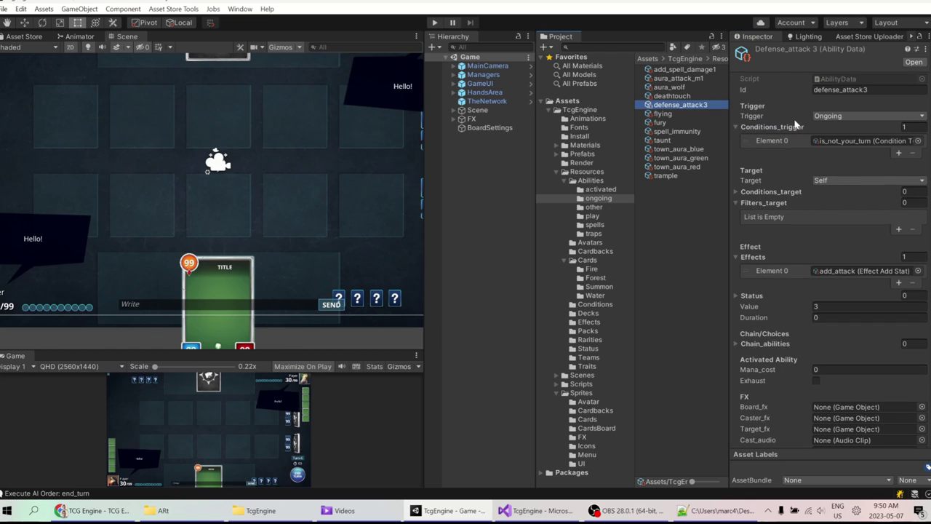
click(892, 89)
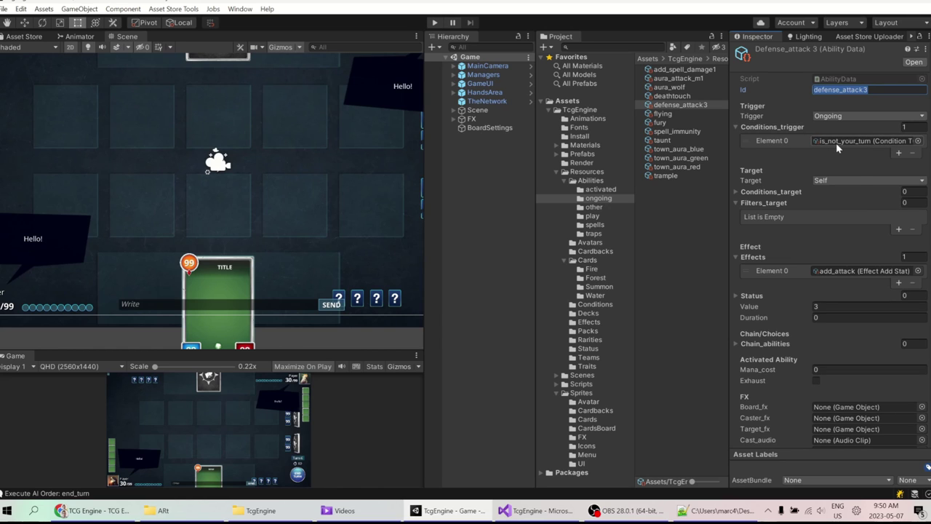
key(ctrl+z)
Step: Examine the available target options of the aura_wolf ability, keeping All Cards Board selected
click(841, 182)
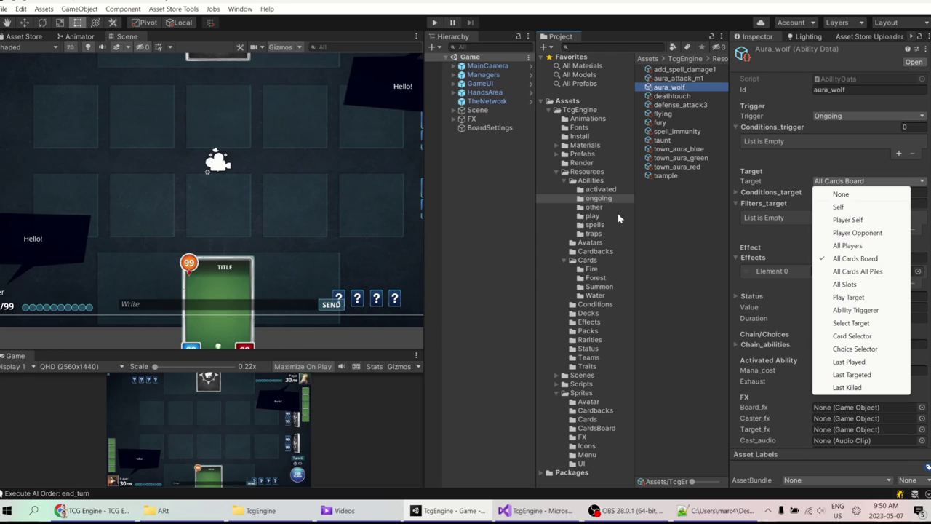
click(189, 205)
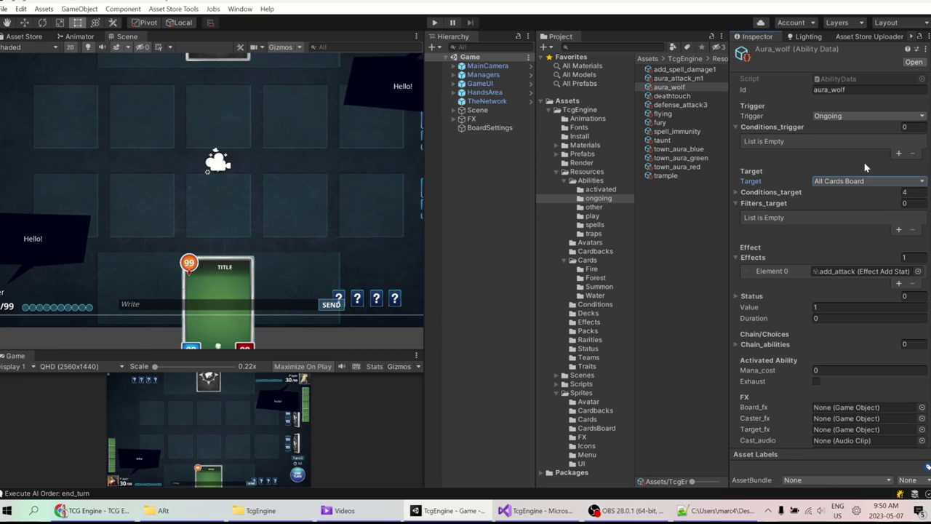
click(843, 182)
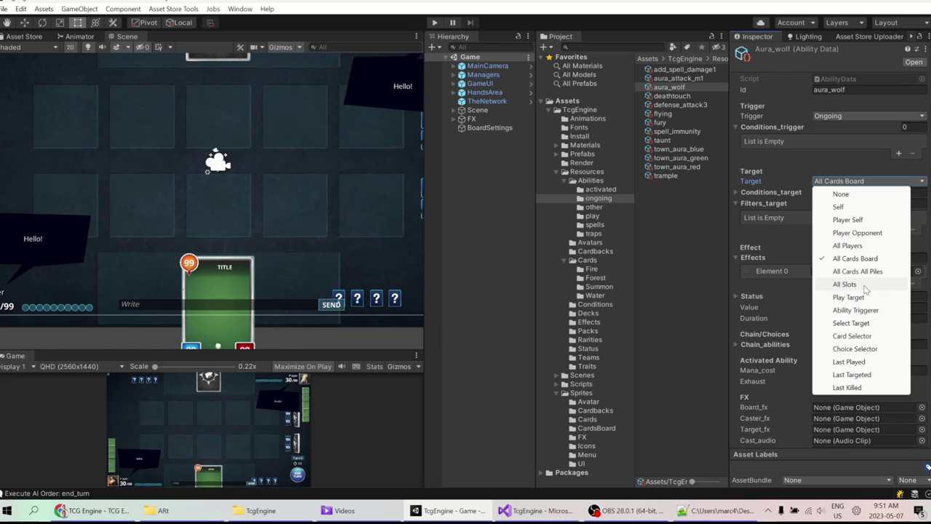
click(671, 125)
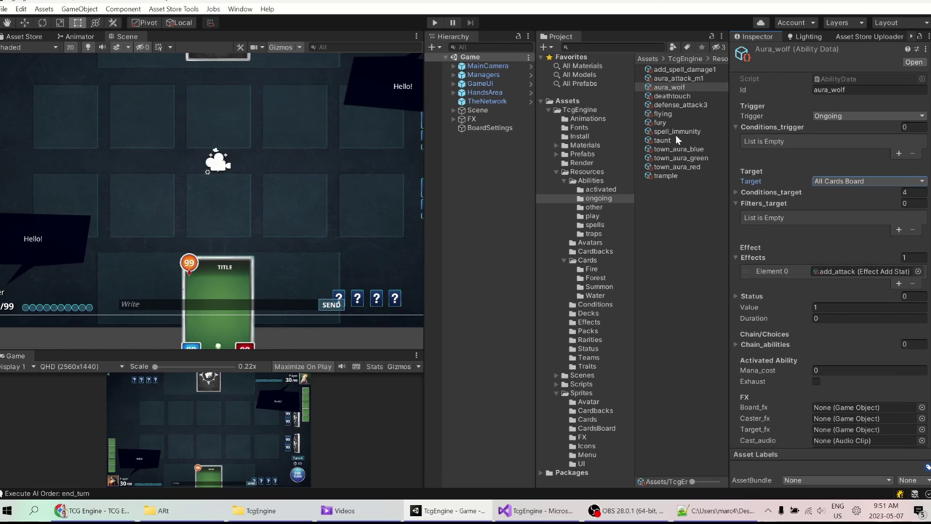
Step: Select the play_summon_wolf ability in the play folder and examine its target options and target conditions
click(592, 216)
click(682, 184)
click(842, 184)
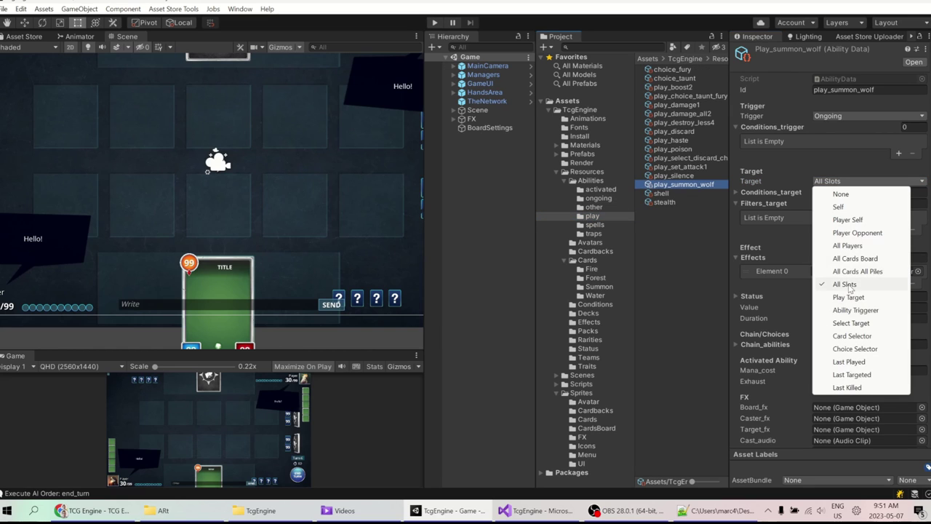
click(764, 193)
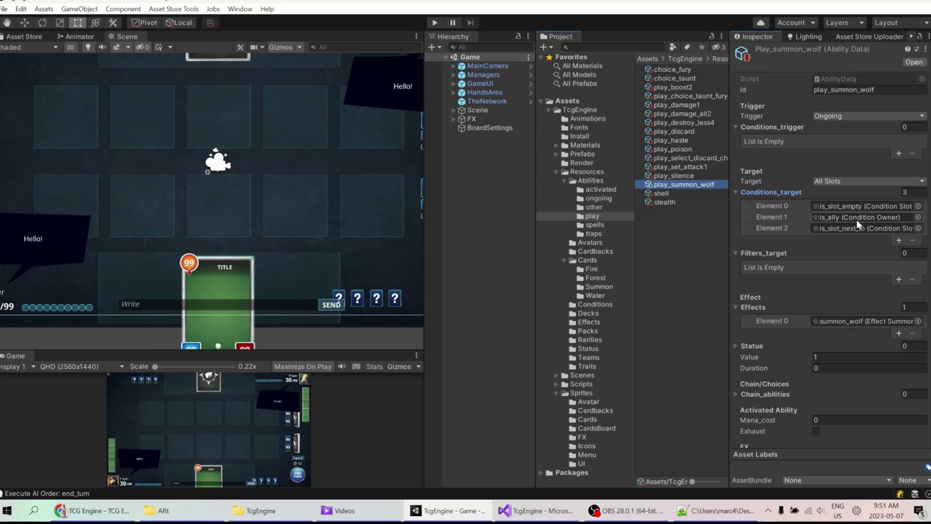
click(231, 174)
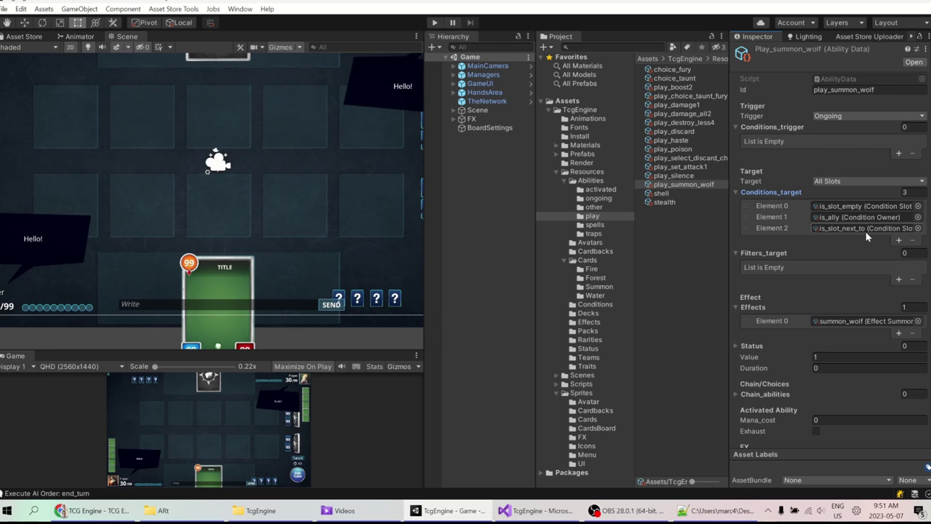
Step: Examine the description text of the play_summon_wolf ability, highlighting the word "adjacent"
scroll(859, 291, down, 5)
click(813, 429)
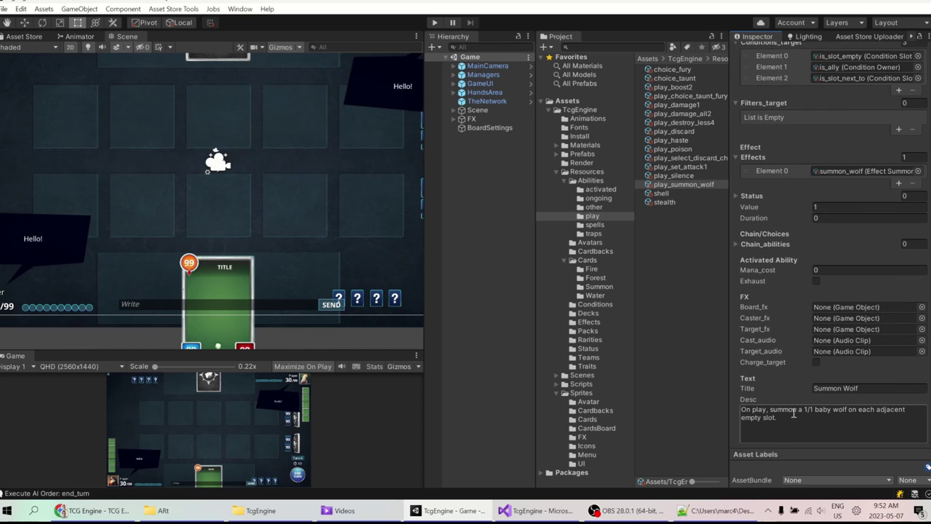
key(ctrl+a)
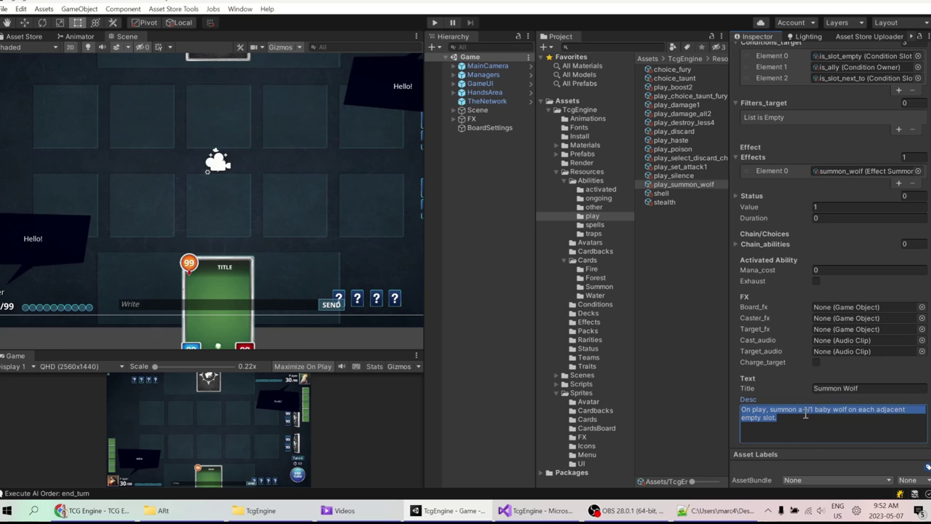
double_click(887, 410)
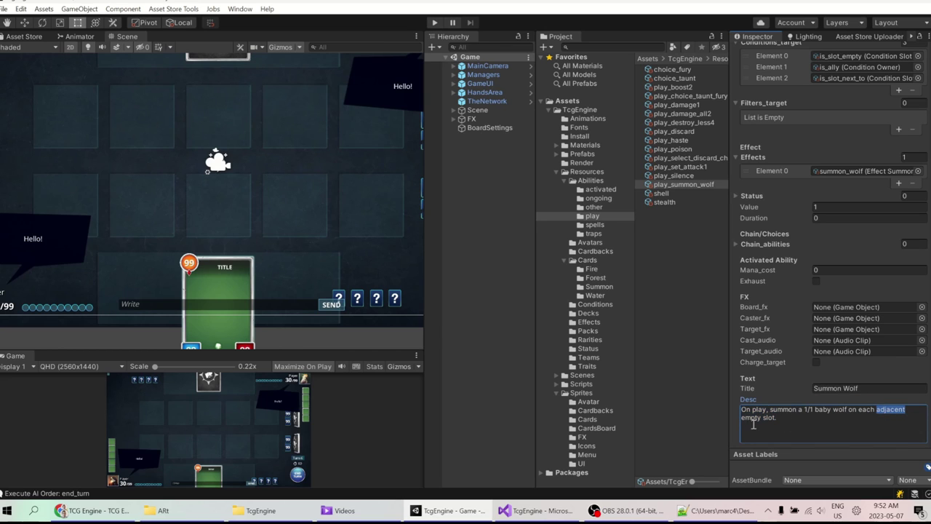
scroll(790, 252, up, 5)
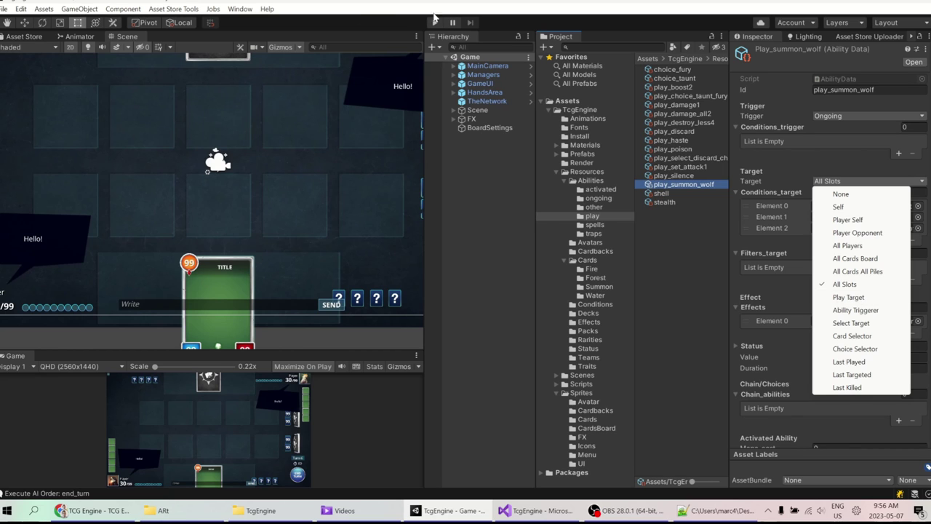
Step: Run the game and play the pufferfish card and the Wave card from the player's hand onto the board
click(393, 3)
click(435, 22)
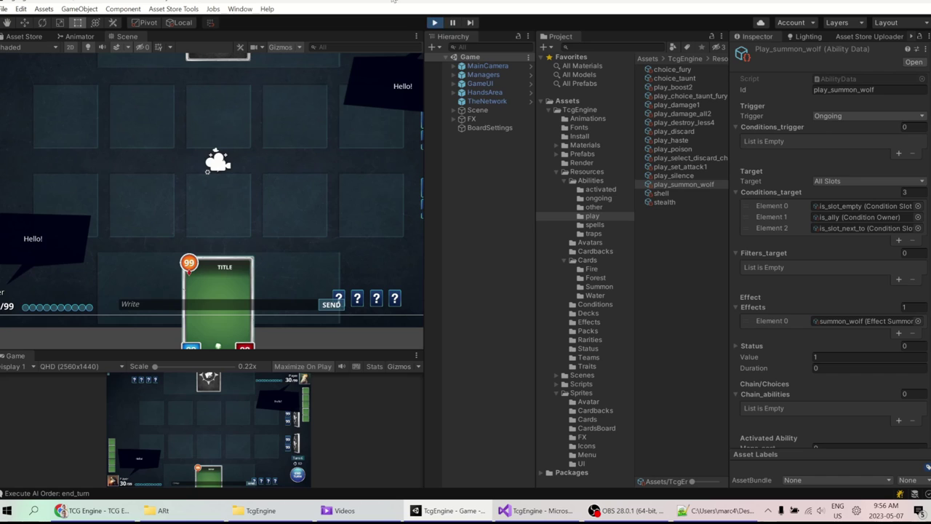
drag(518, 451, 445, 251)
drag(451, 447, 463, 329)
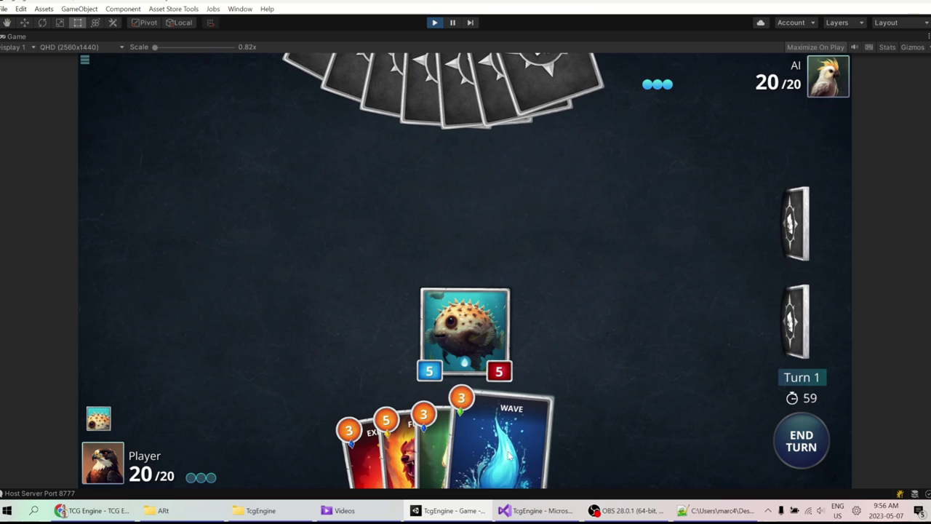
mouse_move(502, 440)
mouse_down()
mouse_move(538, 226)
mouse_move(495, 232)
mouse_move(306, 181)
mouse_move(491, 288)
mouse_move(488, 351)
mouse_move(359, 206)
mouse_up()
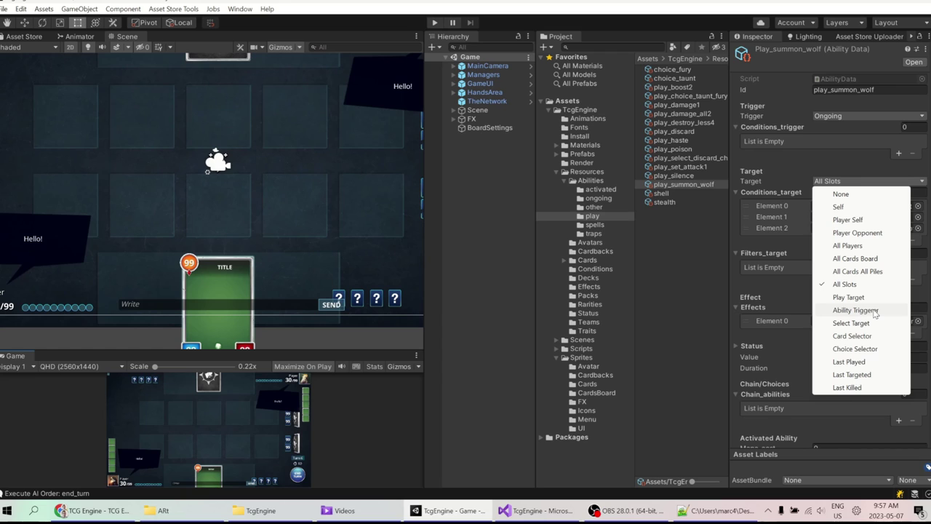
Step: Examine the trigger and target options of the play_summon_wolf ability, keeping Ongoing and All Slots selected
click(840, 116)
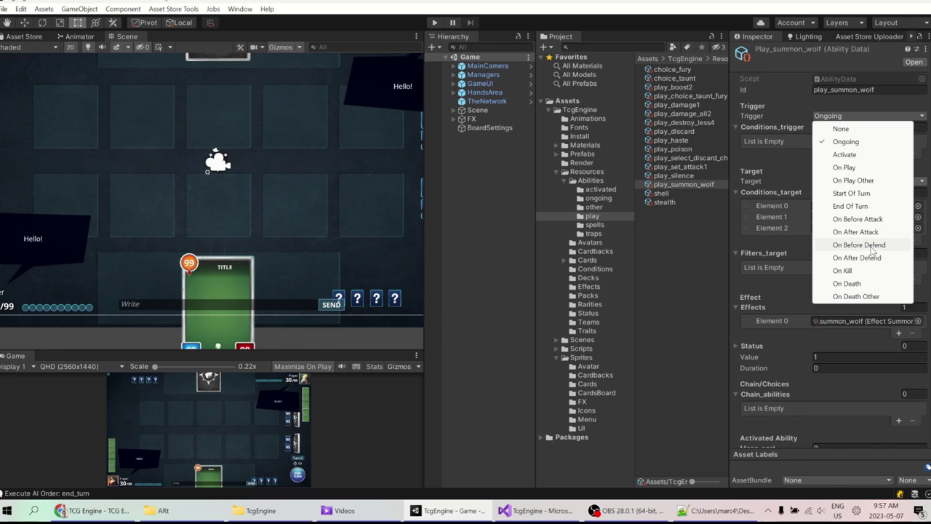
key(Escape)
click(865, 182)
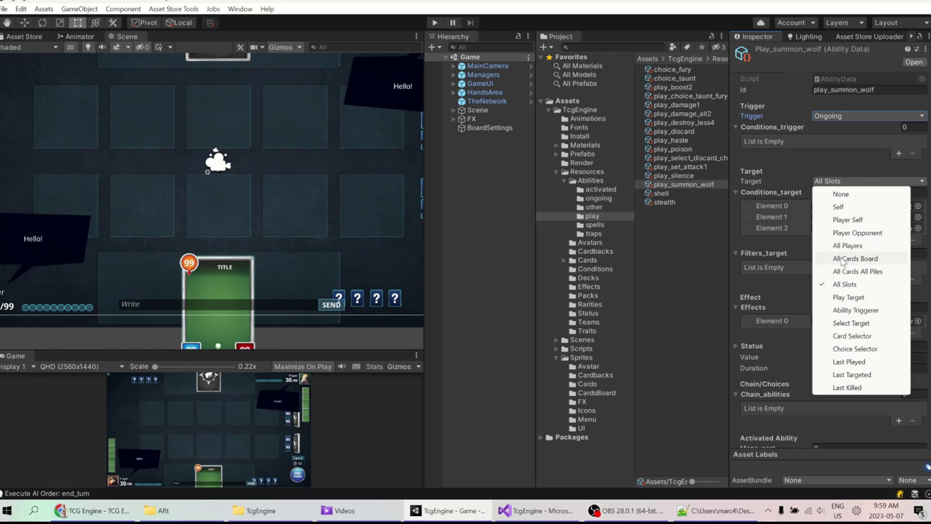
key(Escape)
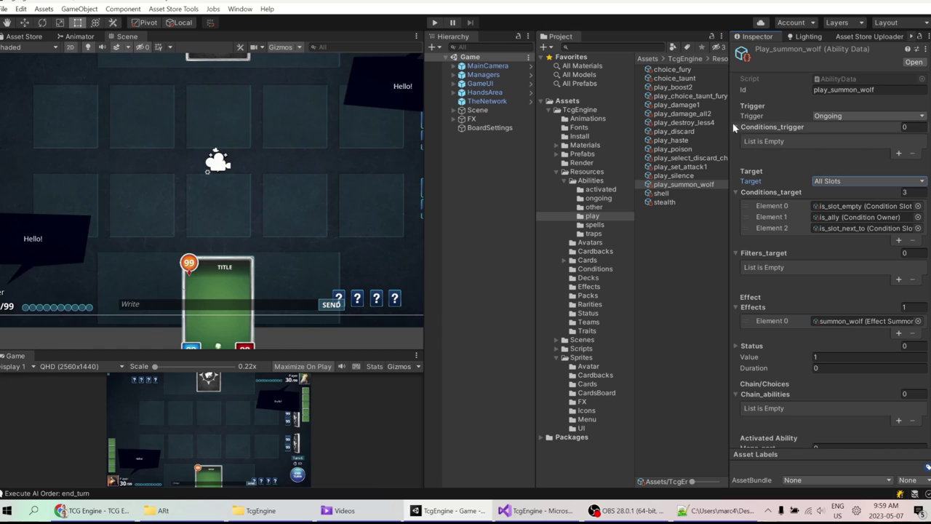
Step: Select the town_aura_blue ability in the ongoing abilities folder and examine its target conditions
click(595, 225)
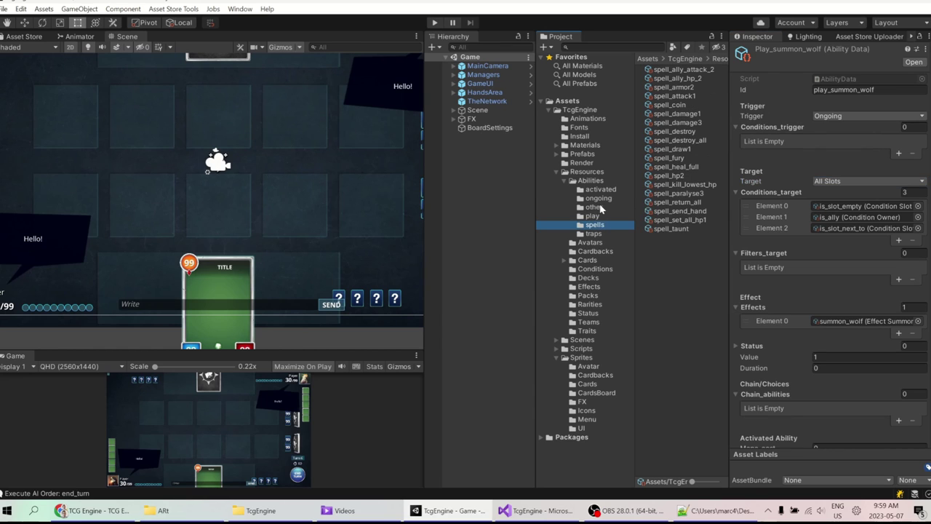
click(597, 207)
click(598, 198)
click(684, 150)
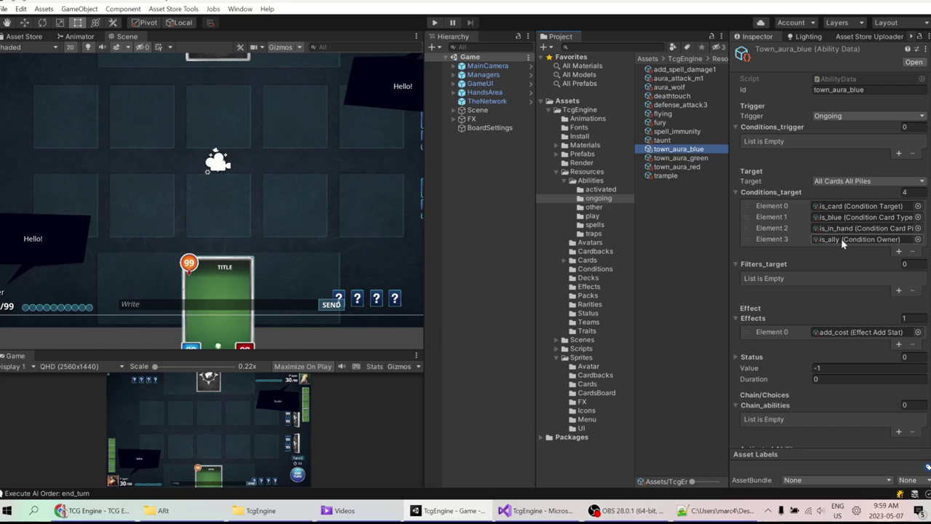
Step: Remove the is_card condition from the target conditions of the town_aura_blue ability and review its value and description
click(791, 207)
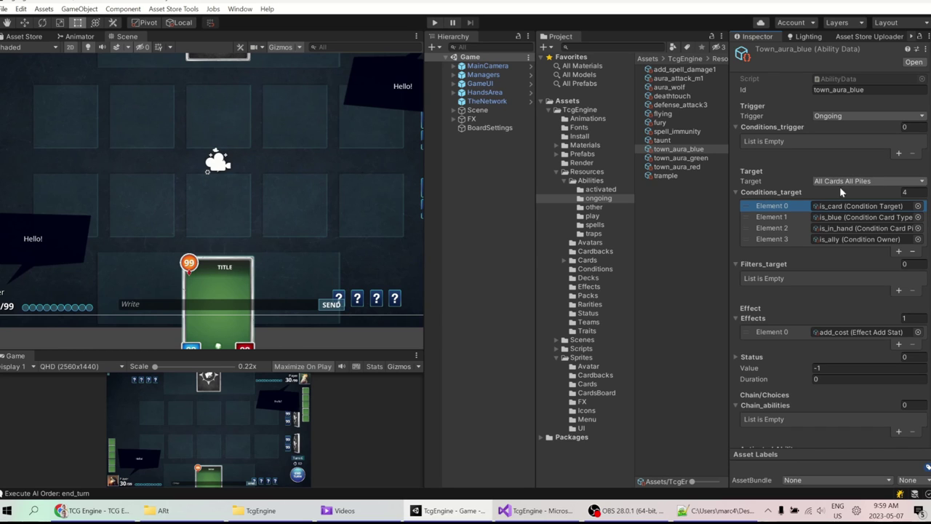
click(912, 251)
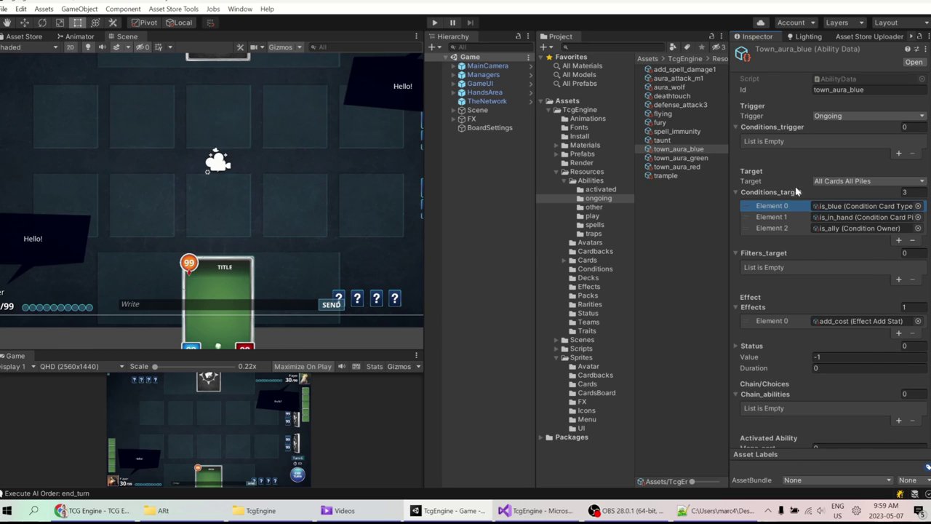
click(818, 357)
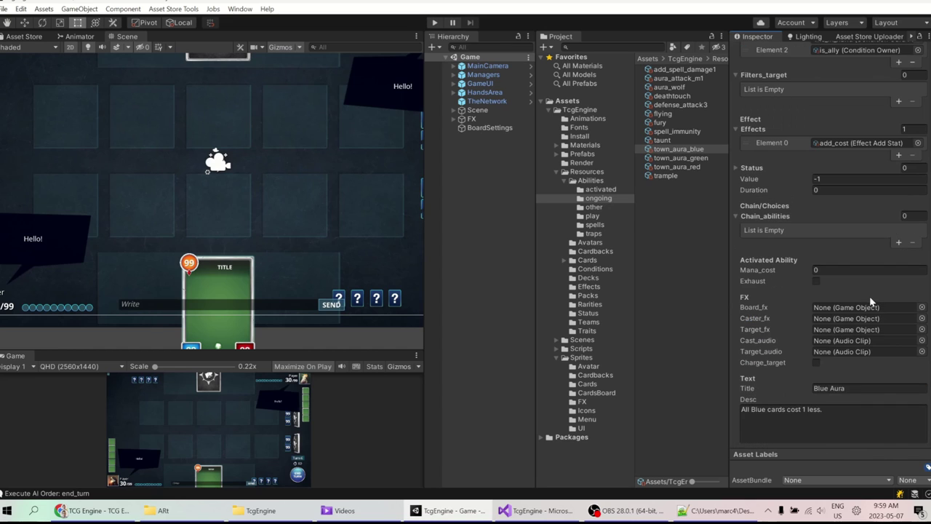
scroll(869, 298, up, 2)
Step: Add filter_random_1 as a target filter of the play_summon_wolf ability
click(764, 153)
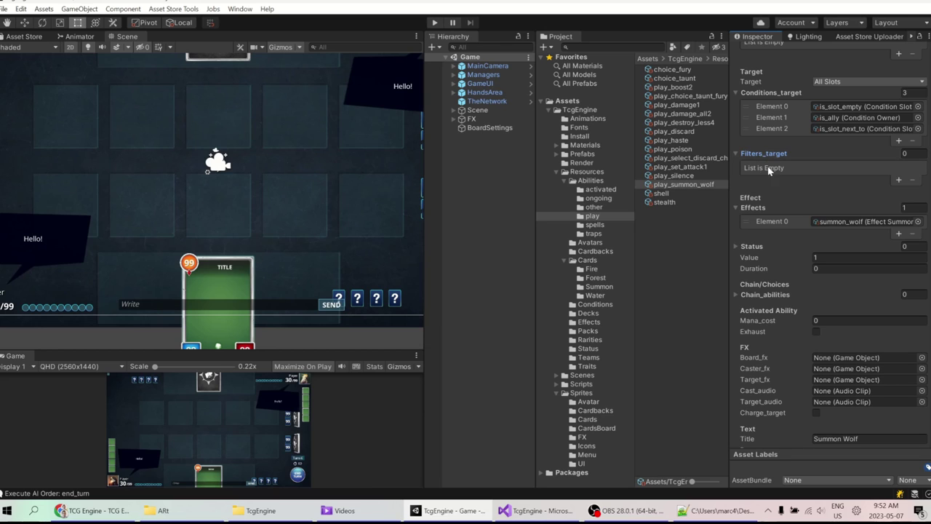
click(898, 181)
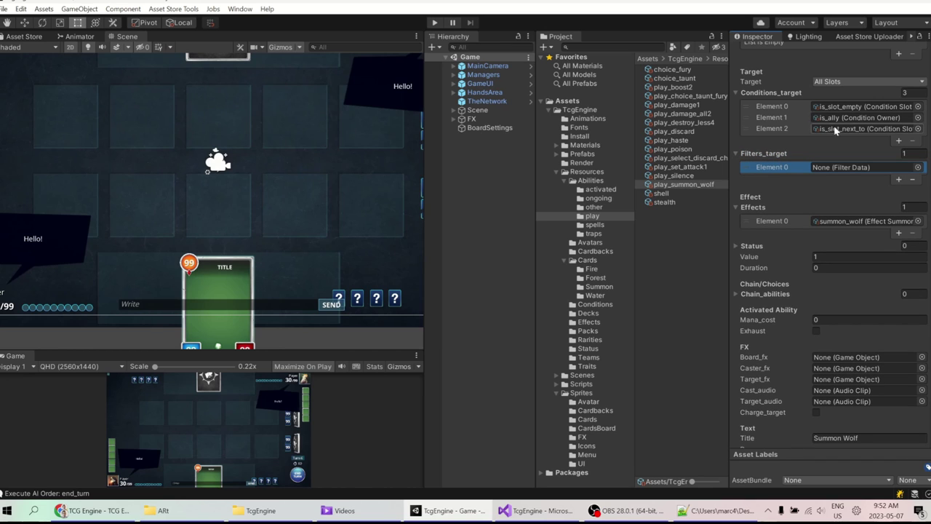
click(917, 167)
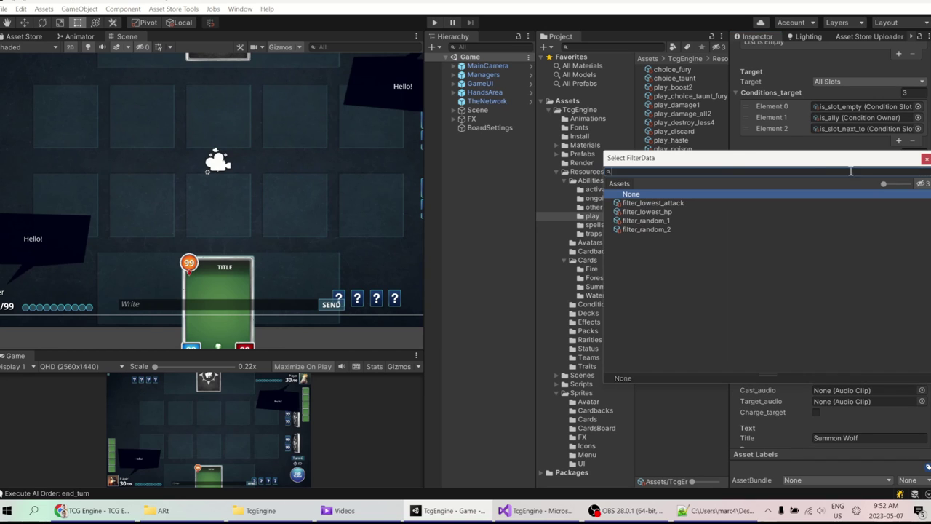
drag(731, 158, 715, 200)
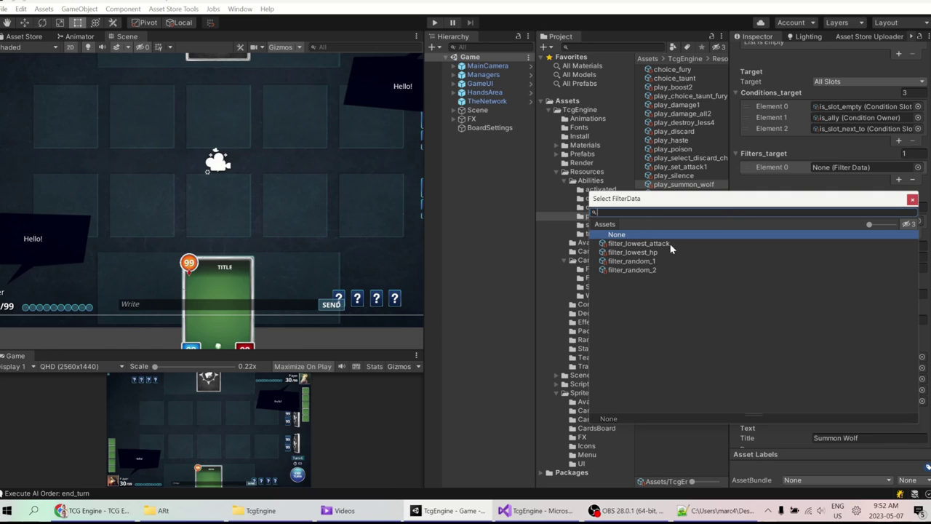
click(637, 262)
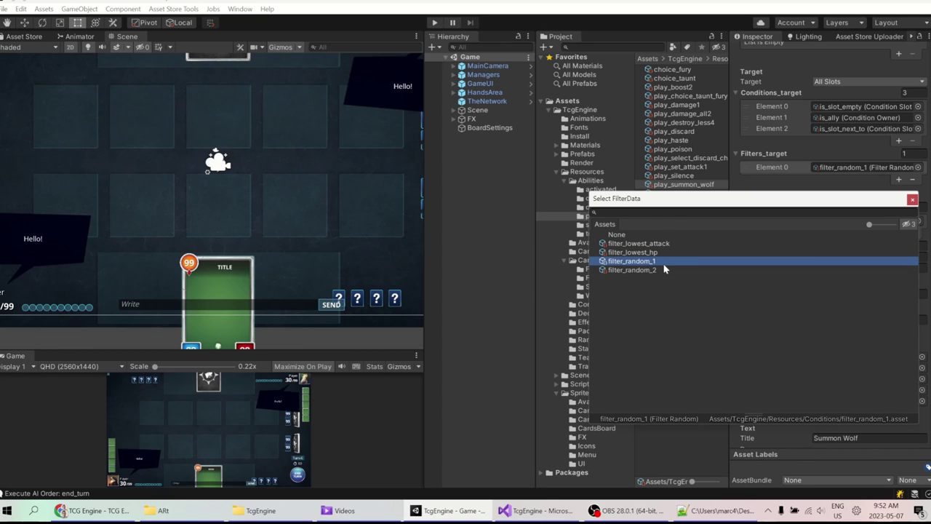
click(668, 11)
Step: Review the play_summon_wolf ability's trigger, target conditions, filter, effect and description
scroll(851, 170, up, 5)
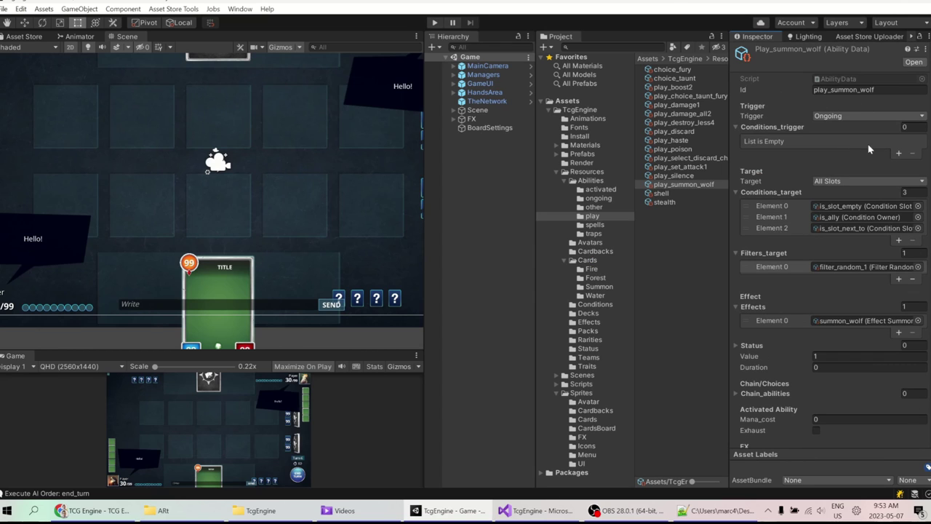
scroll(851, 164, down, 4)
scroll(842, 171, up, 3)
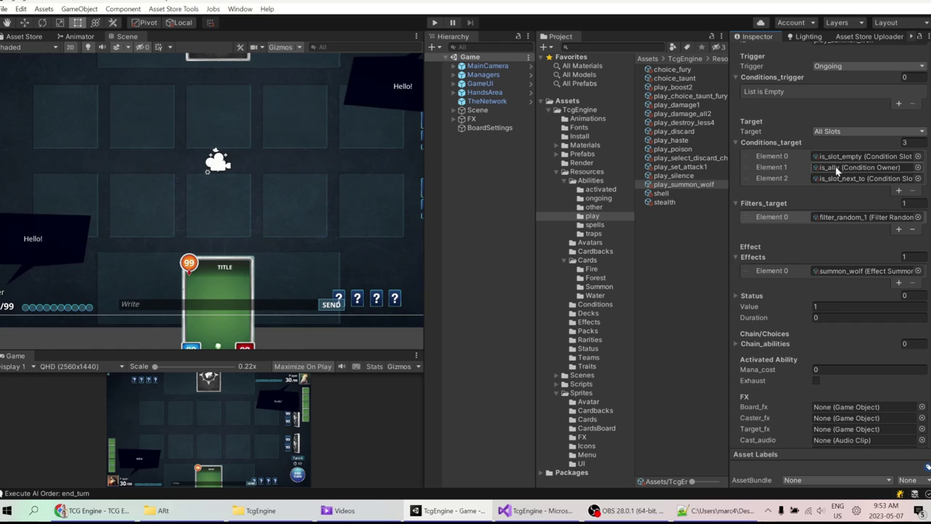
scroll(840, 175, down, 2)
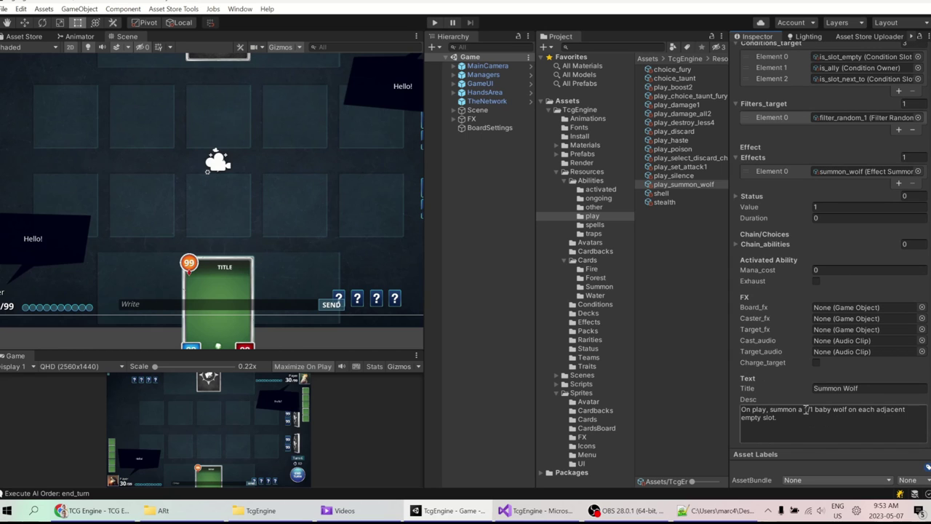
Step: Remove the filter_random_1 target filter from the play_summon_wolf ability by reducing its filter list to 0 entries
scroll(825, 268, up, 1)
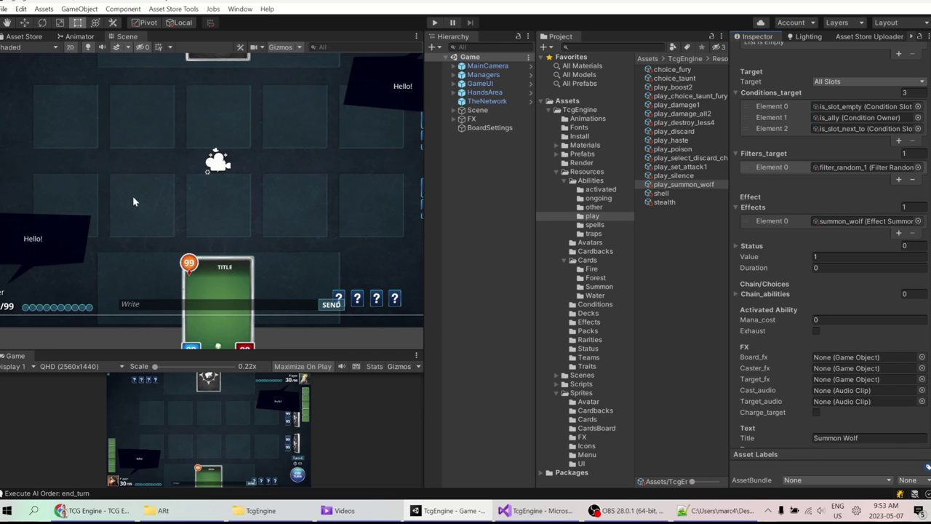
click(922, 155)
text(0)
key(Return)
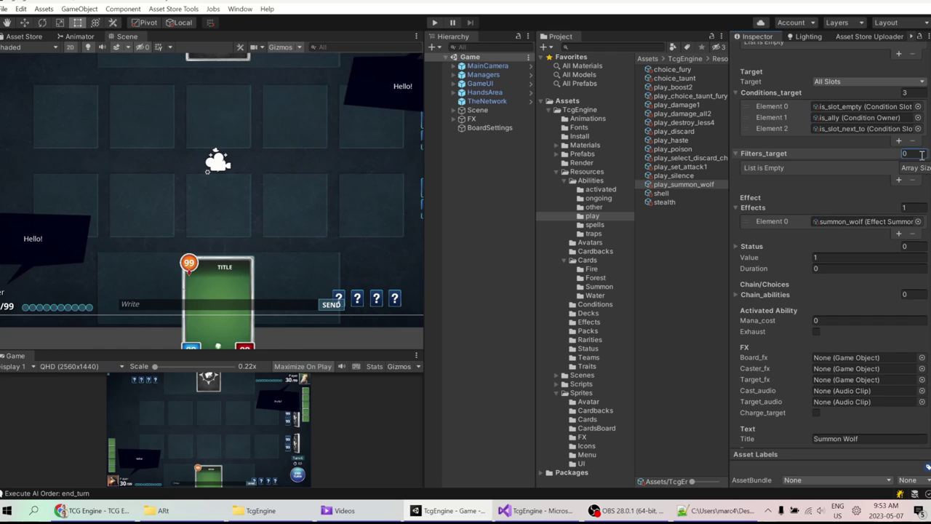
Step: Browse the effects available for the play_summon_wolf ability, keep summon_wolf, and check the ability's value
click(918, 221)
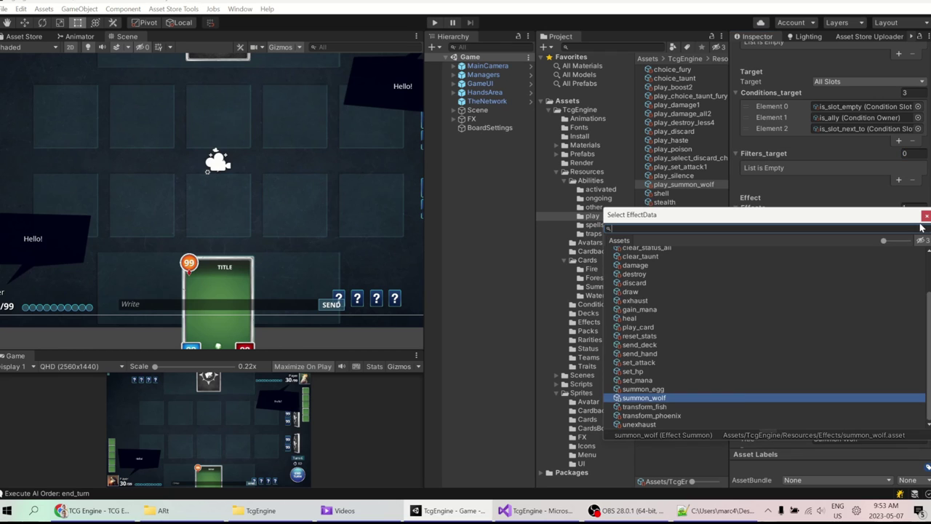
scroll(868, 287, up, 5)
scroll(864, 228, down, 5)
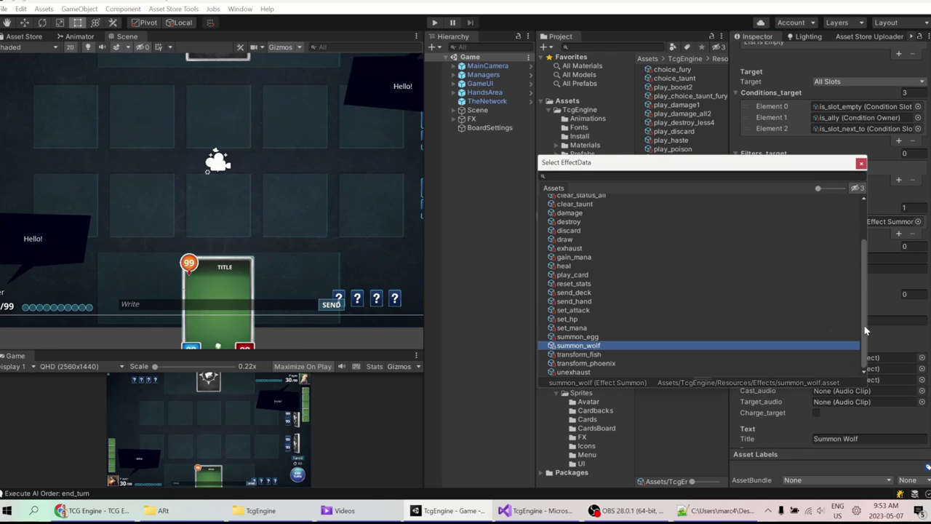
scroll(570, 240, up, 3)
scroll(579, 261, down, 3)
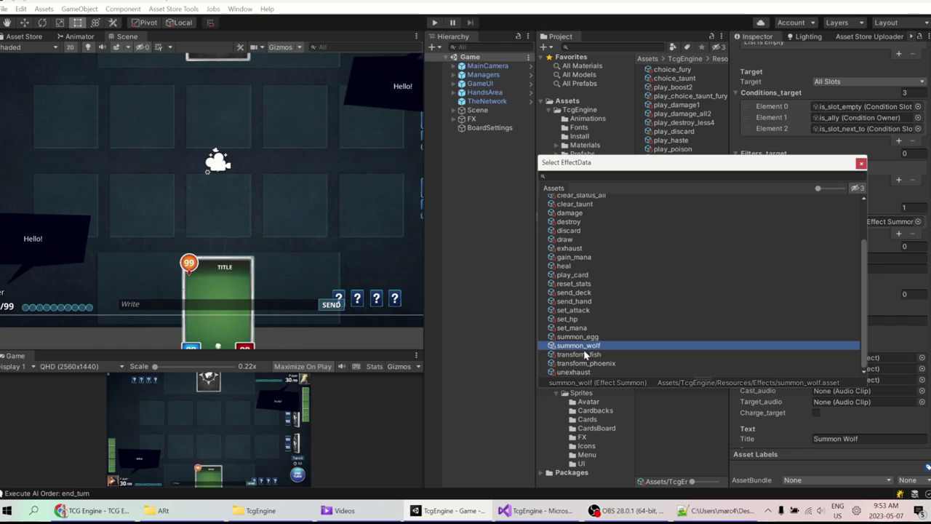
scroll(575, 311, up, 2)
scroll(575, 311, up, 2)
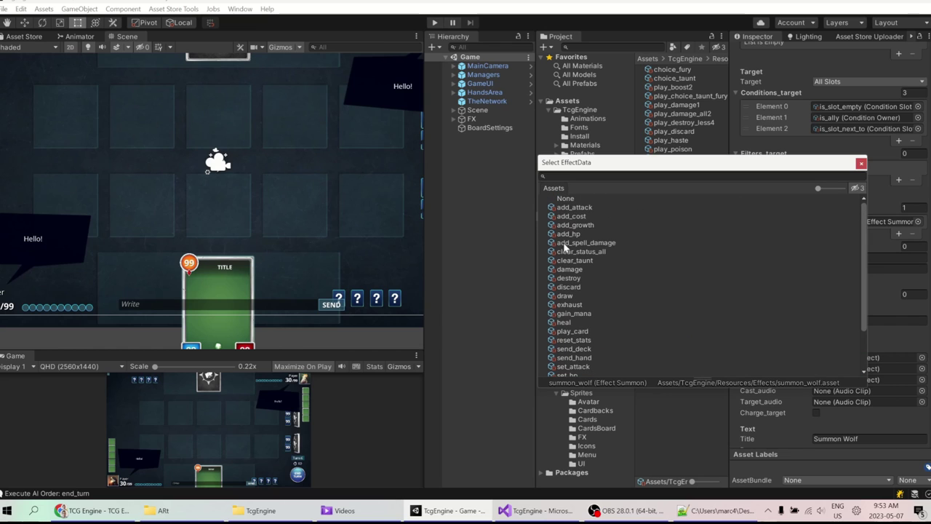
scroll(575, 368, down, 3)
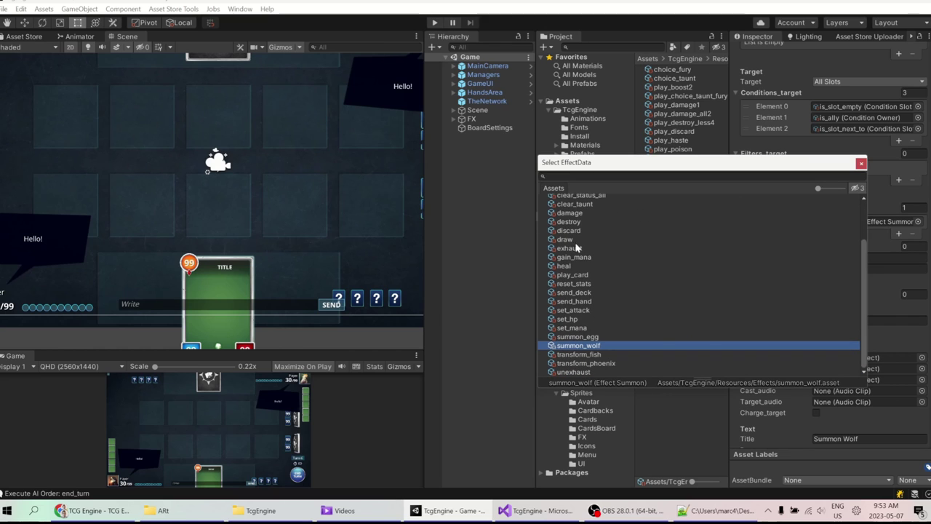
click(862, 165)
click(817, 207)
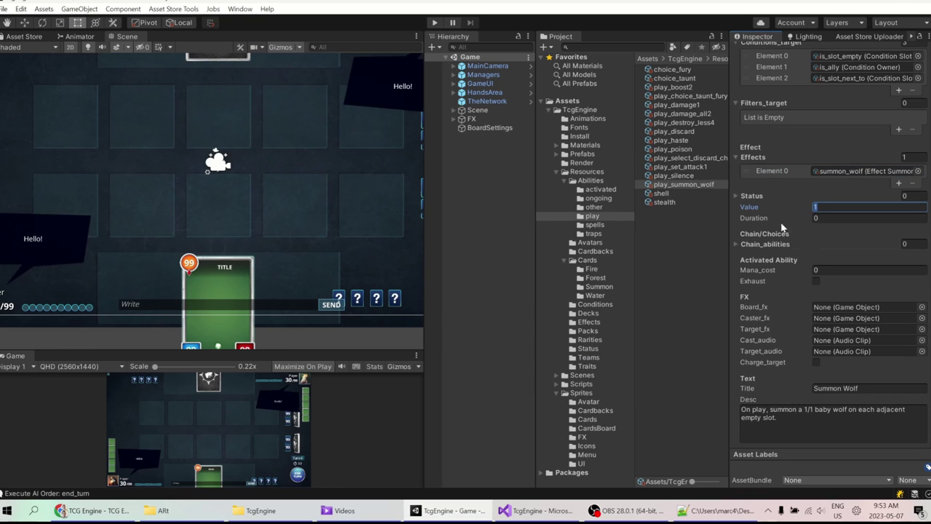
Step: Open the play_boost2 ability and examine its two effects, their shared value and the description
click(686, 89)
scroll(862, 218, up, 3)
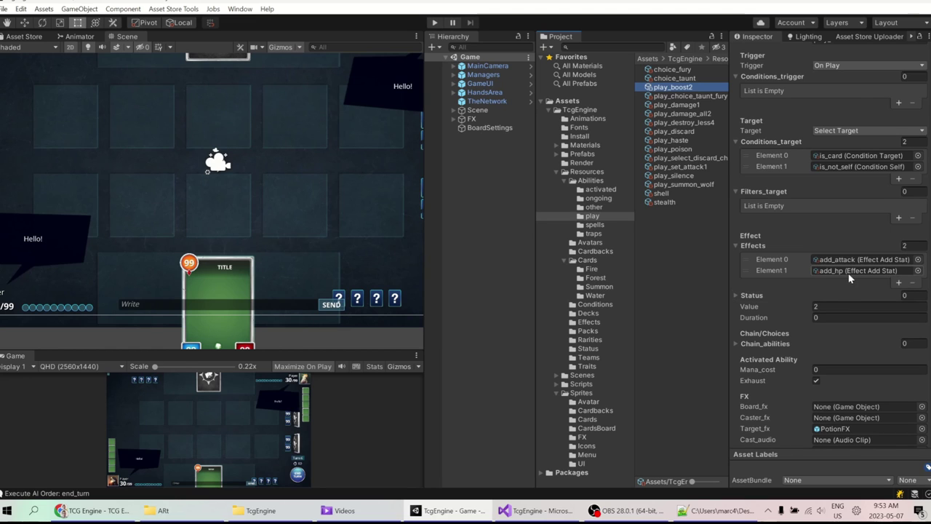
click(794, 309)
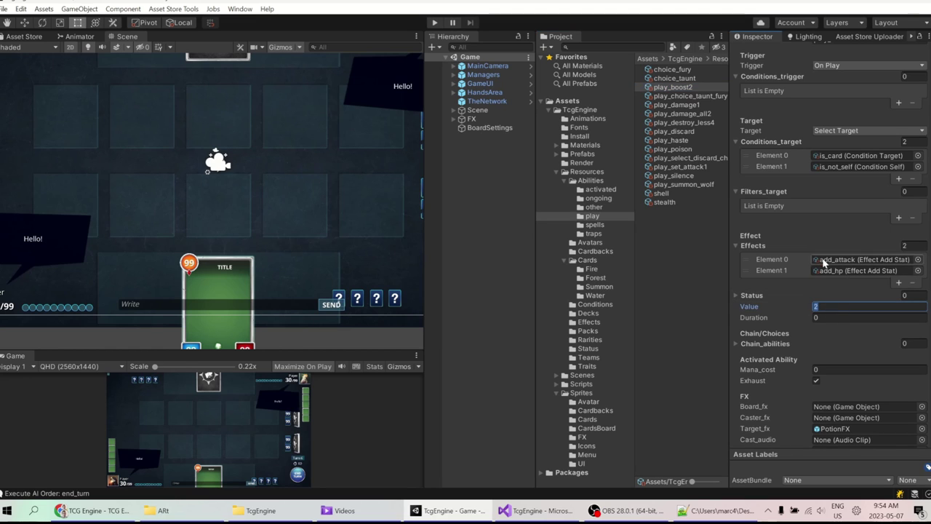
scroll(770, 268, down, 3)
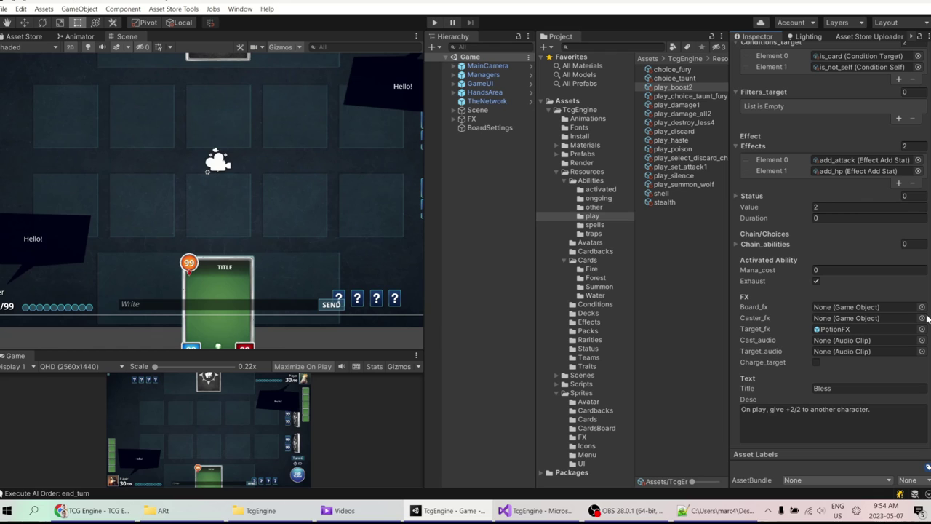
Step: Add an empty chain ability entry to the play_summon_wolf ability and review its trigger and target settings
click(684, 184)
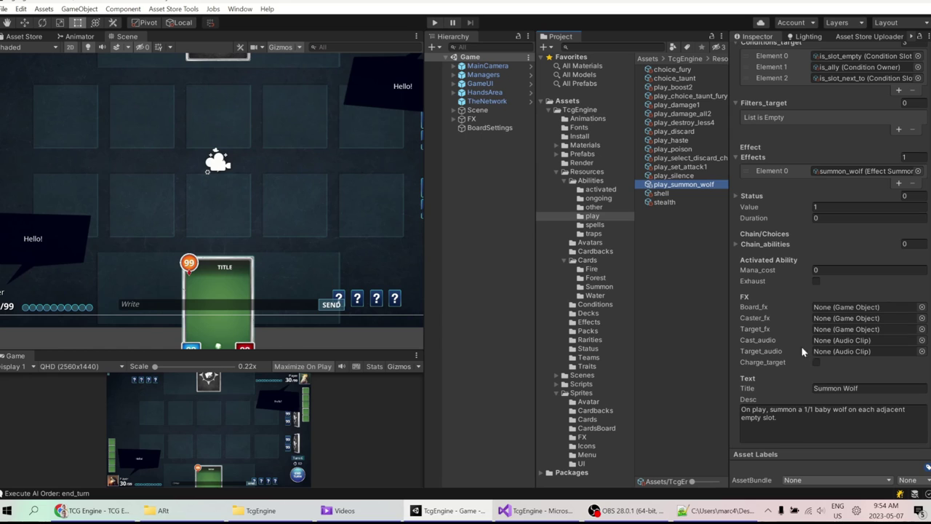
click(759, 246)
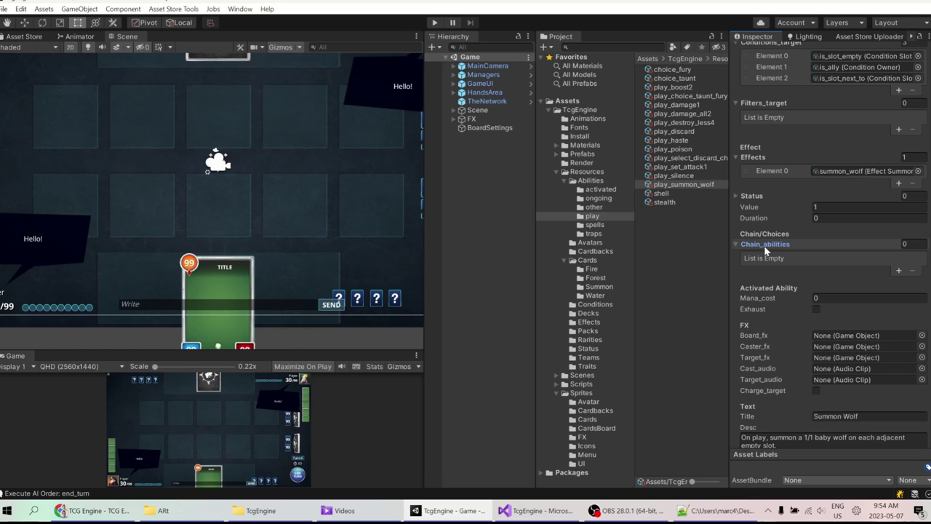
scroll(836, 247, down, 2)
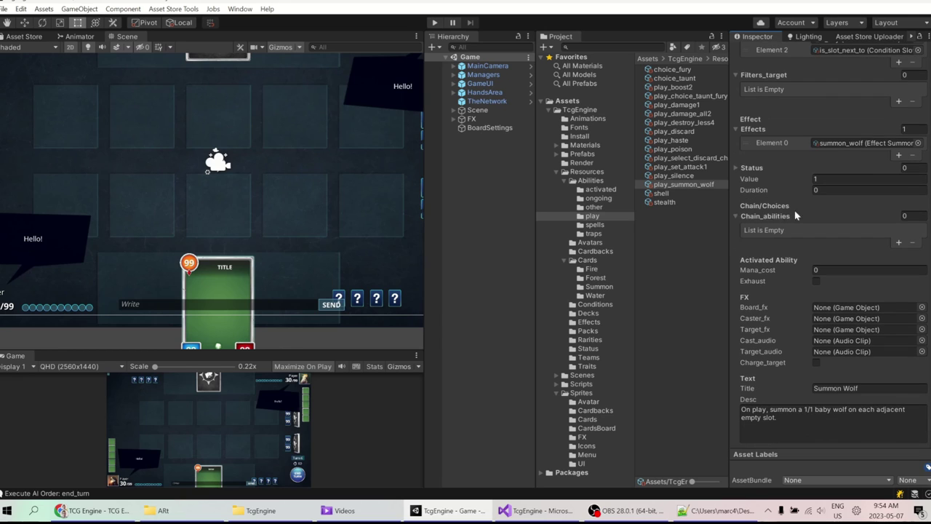
click(898, 245)
scroll(855, 80, up, 10)
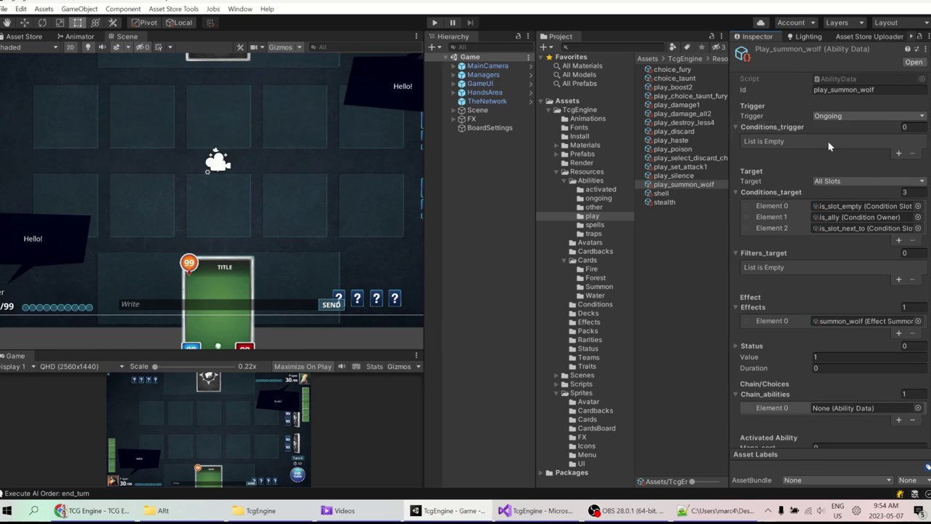
scroll(831, 182, down, 5)
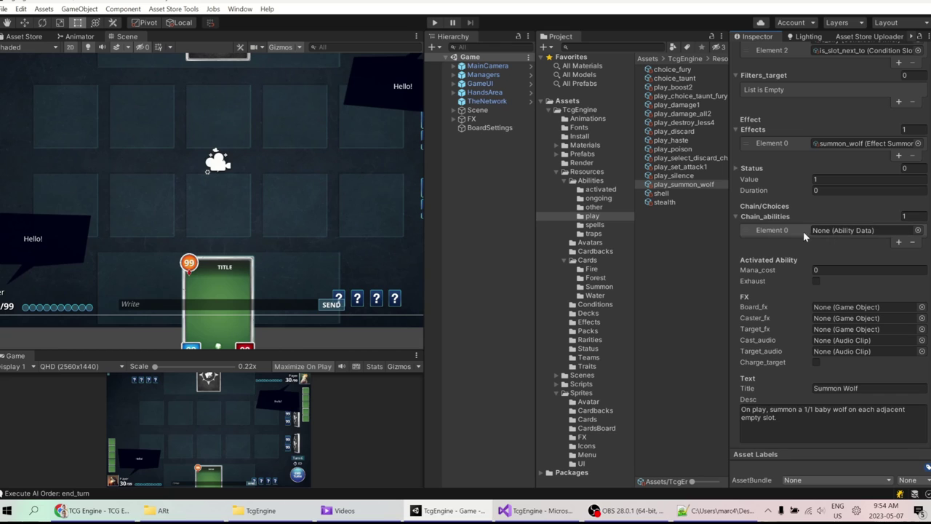
scroll(888, 282, up, 5)
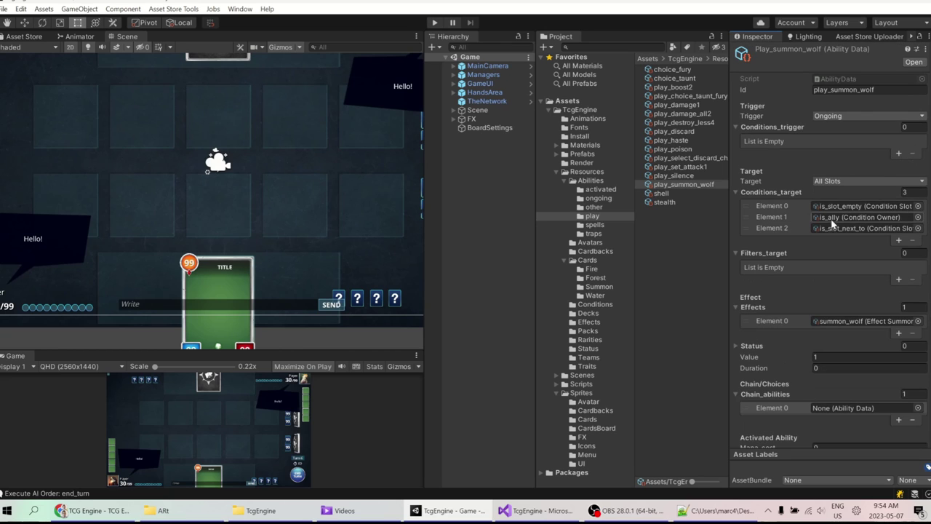
Step: Remove the empty chain ability entry from play_summon_wolf by setting the list size to 0
scroll(888, 282, down, 3)
click(904, 294)
text(0)
key(Return)
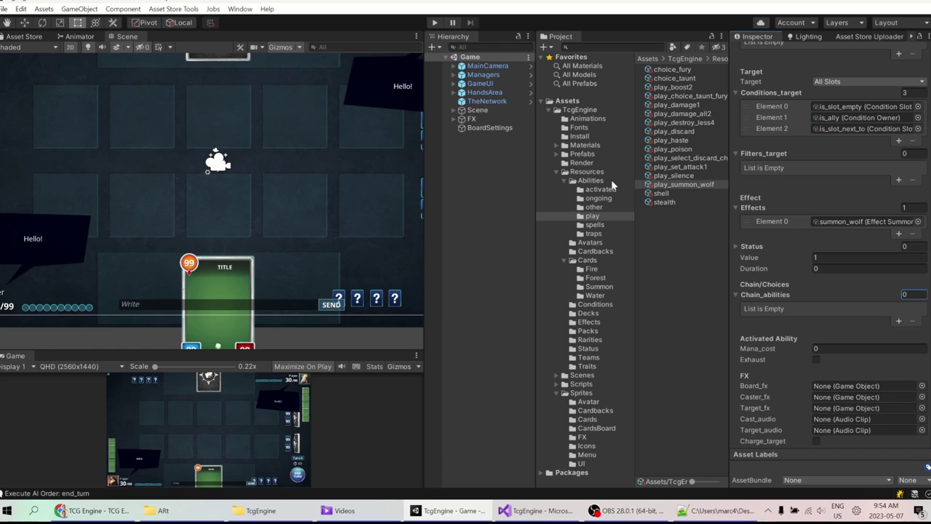
Step: Open the killer_whale card in the Water cards folder and locate its assigned ability among the project assets
click(595, 294)
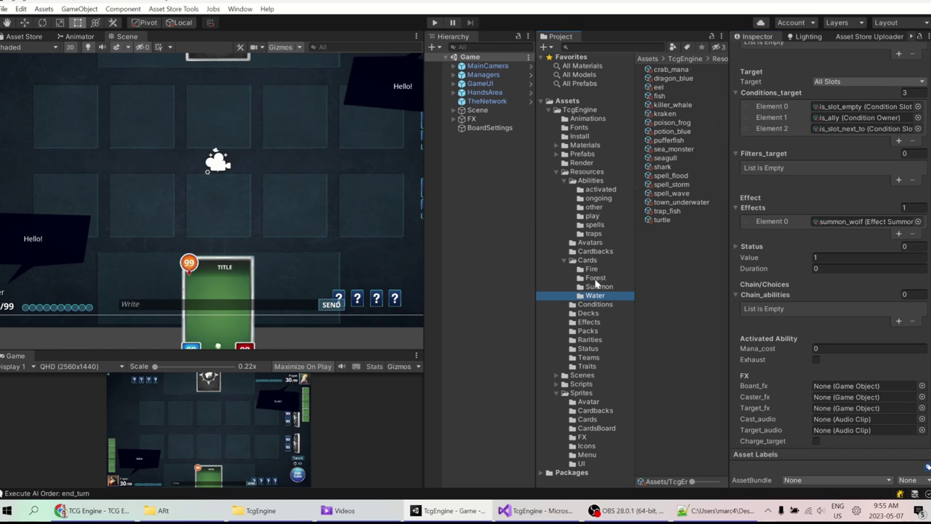
click(673, 105)
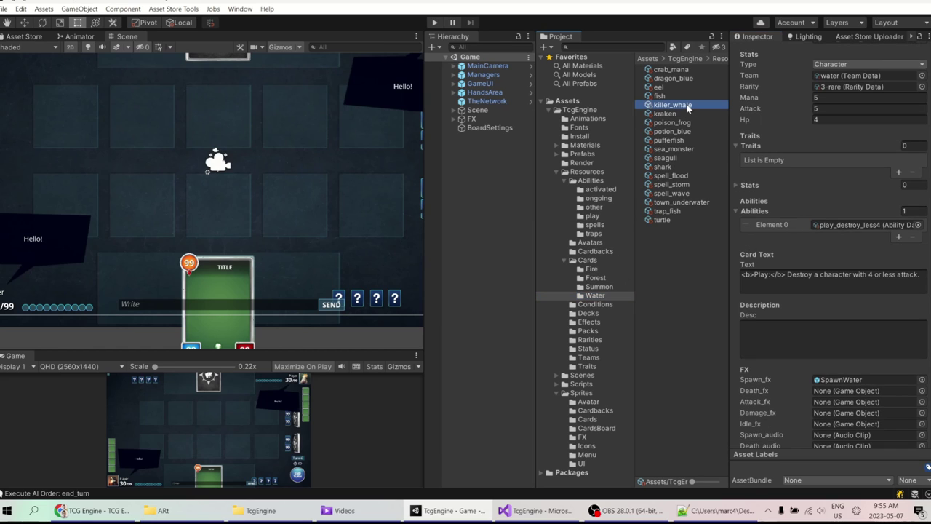
click(871, 227)
scroll(888, 243, up, 3)
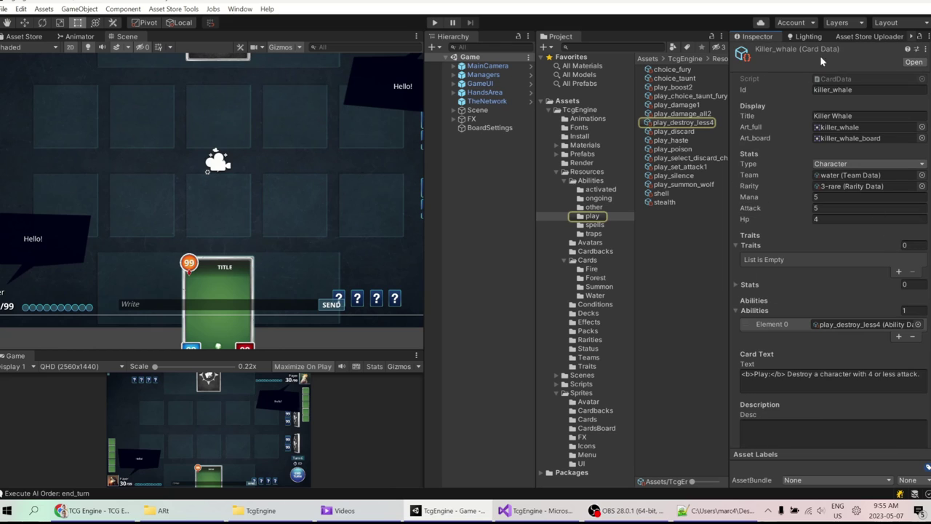
Step: Open the play_destroy_less4 ability and read its description, especially the part about drawing a card, alongside its chain ability
click(677, 122)
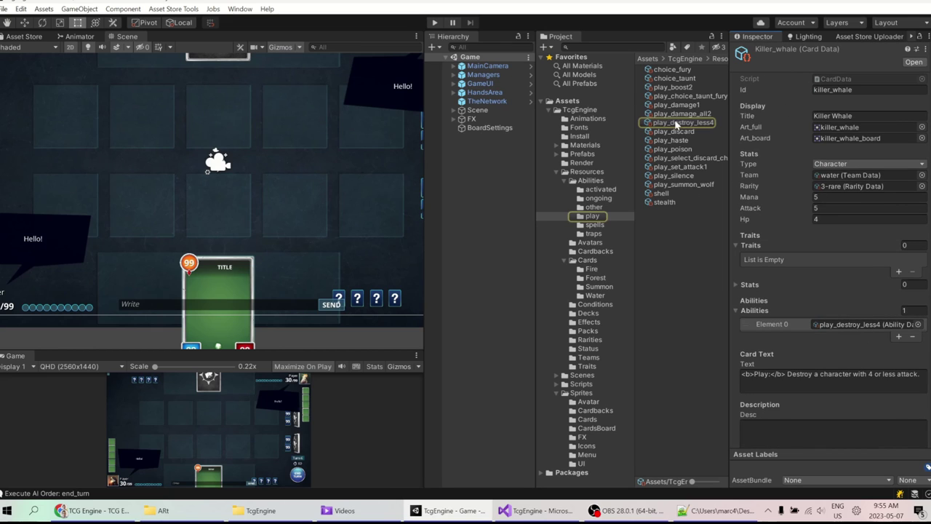
scroll(899, 300, down, 5)
scroll(899, 300, down, 3)
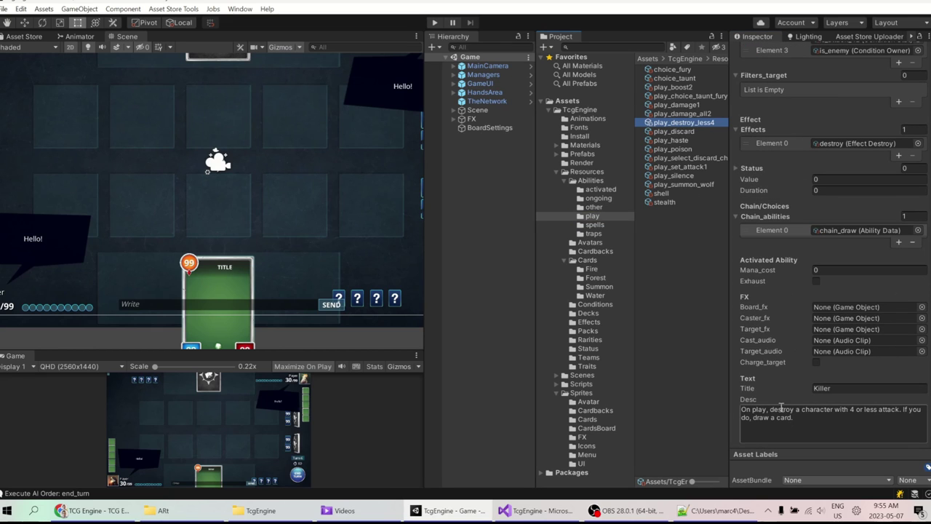
mouse_move(850, 410)
mouse_down()
mouse_move(923, 411)
mouse_move(855, 420)
mouse_move(904, 412)
mouse_up()
click(807, 418)
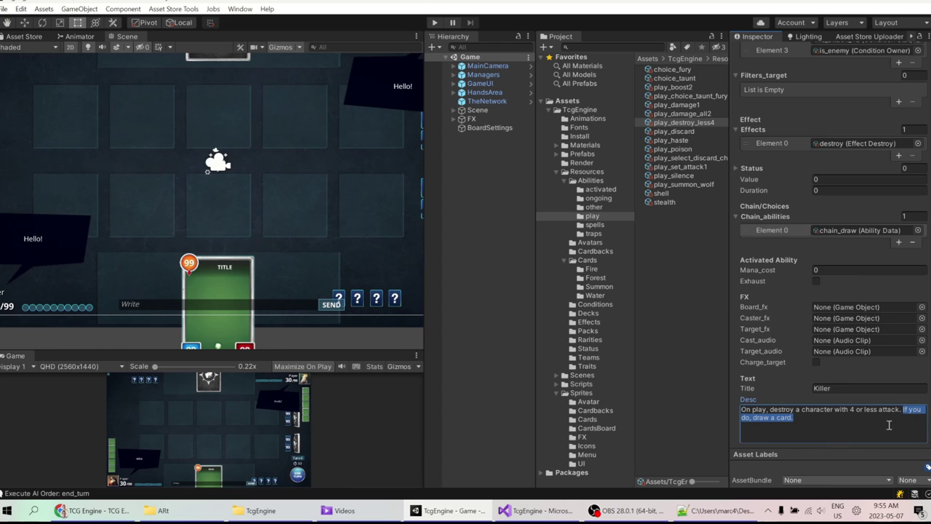
scroll(873, 437, up, 3)
scroll(856, 434, down, 3)
click(895, 382)
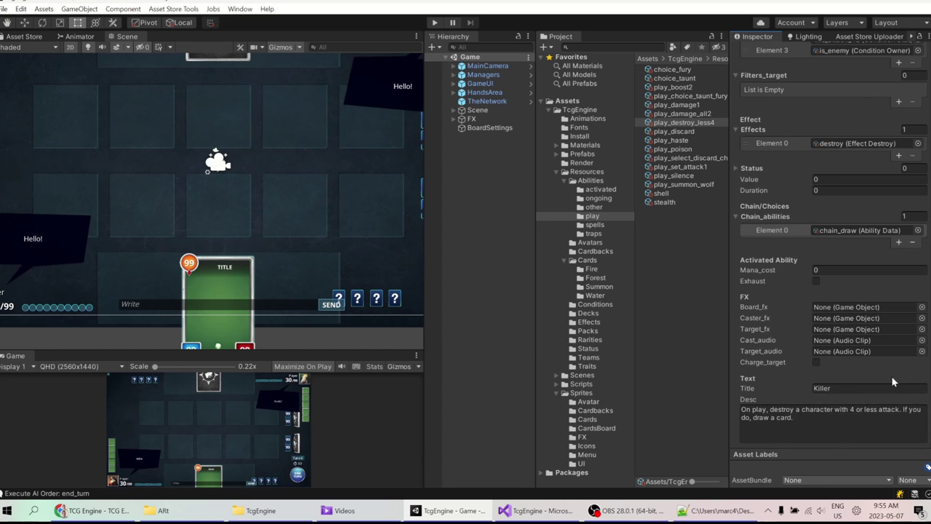
Step: Review the target options available for the play_destroy_less4 ability, keeping Select Target
scroll(852, 172, up, 3)
click(837, 182)
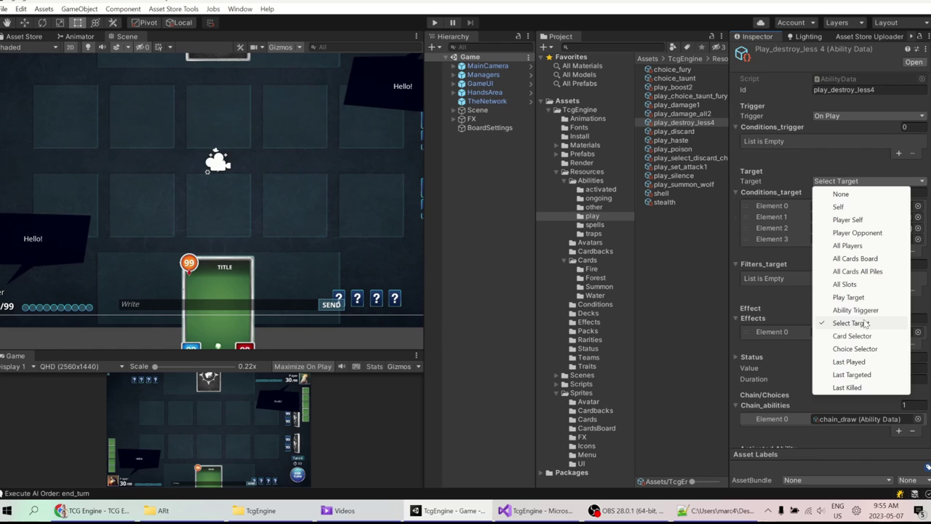
click(857, 324)
click(839, 181)
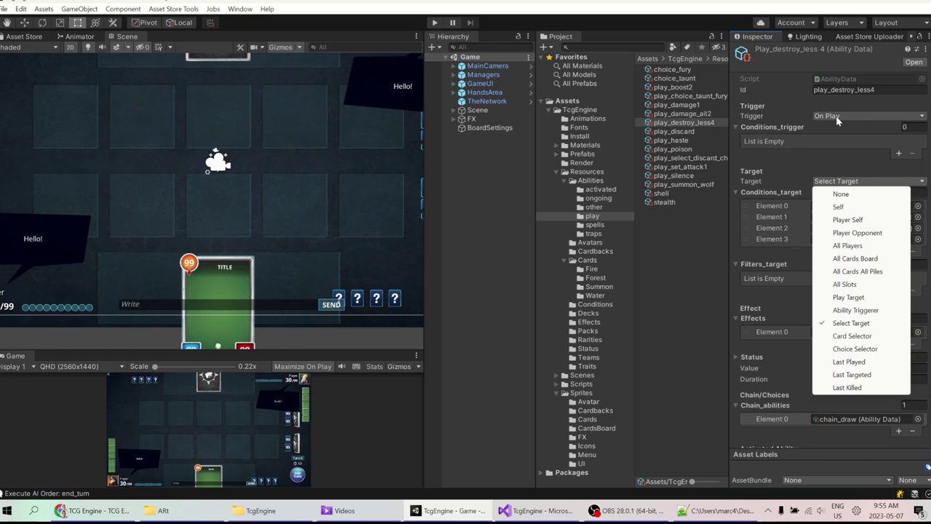
click(866, 324)
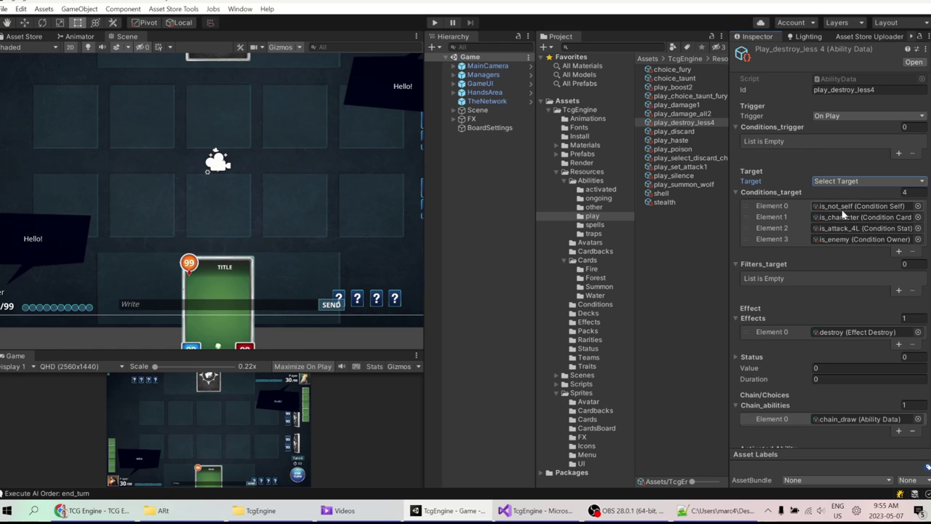
Step: Examine the play_destroy_less4 ability's target conditions, destroy effect and chain_draw chain ability
scroll(890, 255, down, 3)
scroll(889, 254, up, 3)
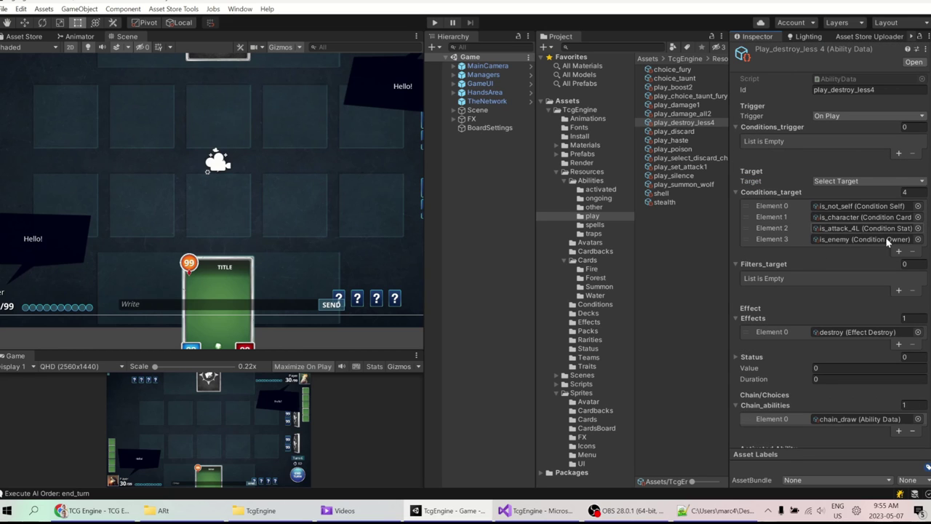
scroll(891, 311, down, 6)
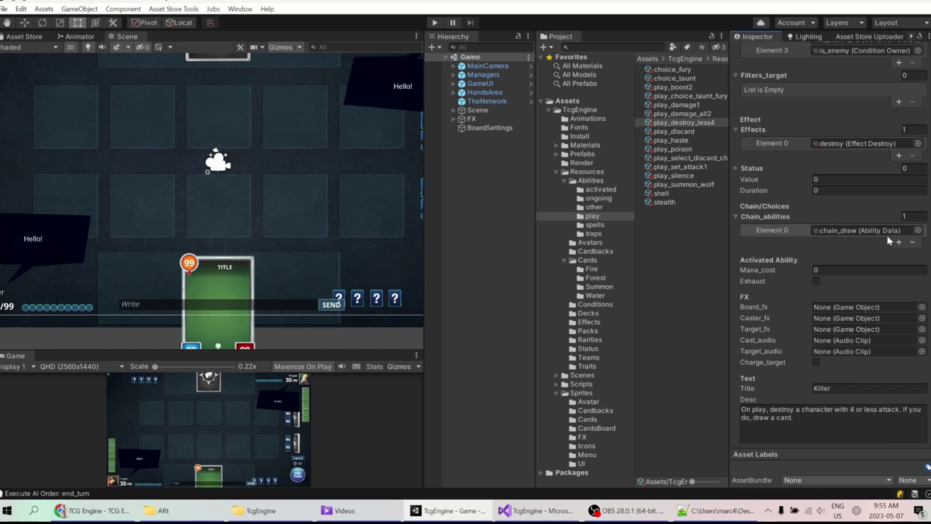
scroll(856, 246, up, 6)
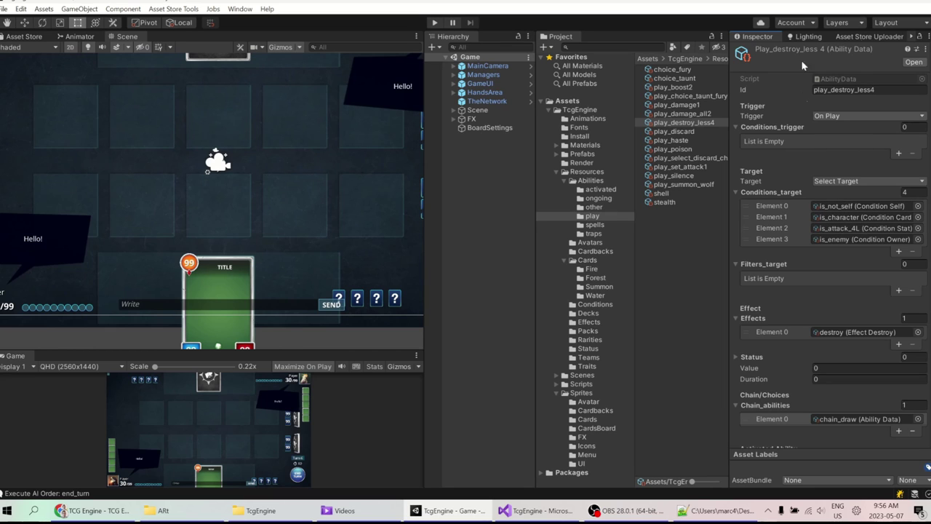
scroll(908, 191, down, 3)
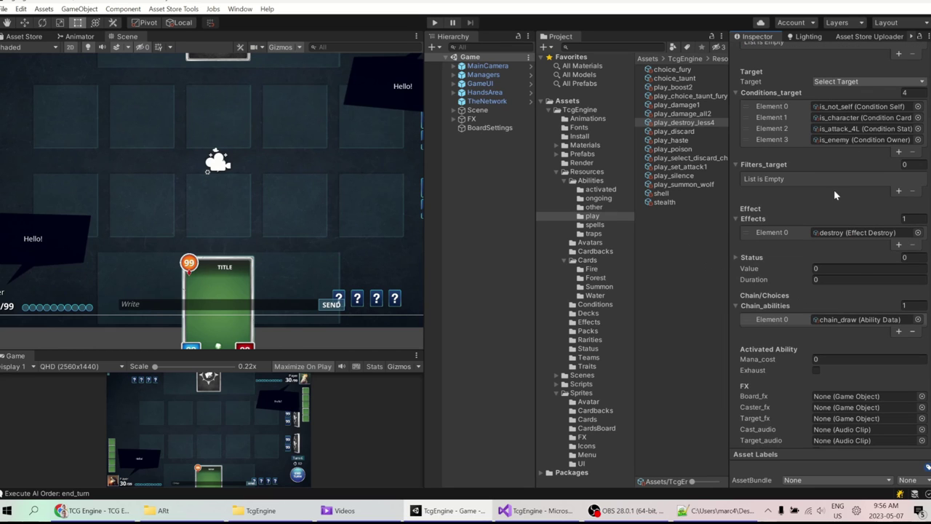
scroll(849, 153, up, 3)
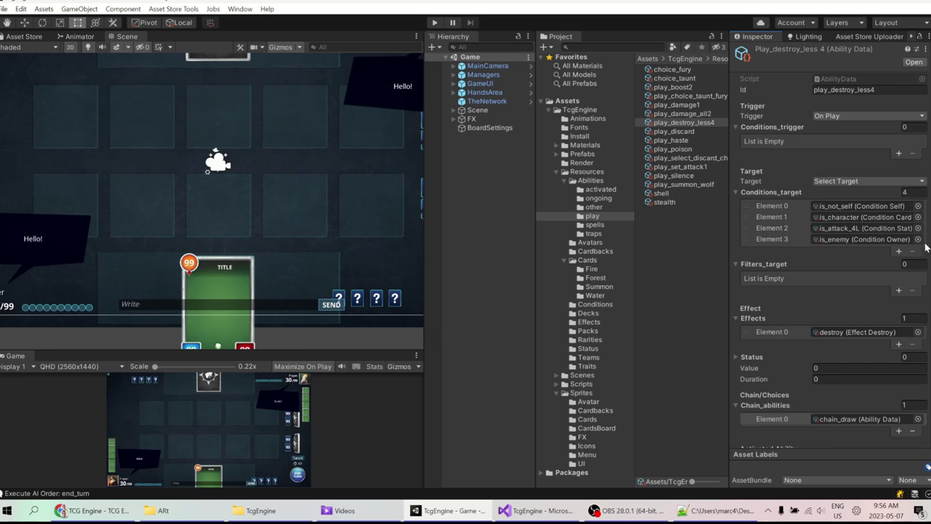
scroll(884, 258, down, 6)
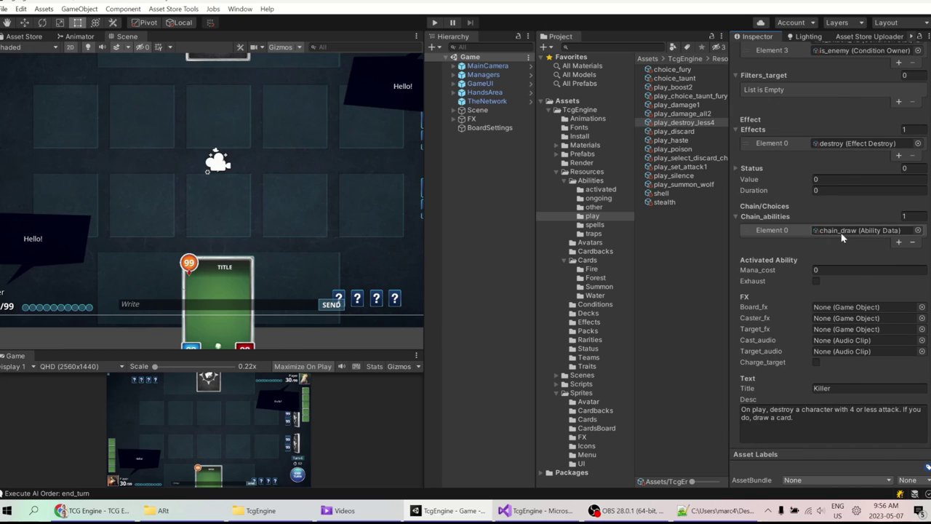
Step: Browse the trap_damage_all2, trap_paralyse3 and trap_transform_fish abilities in the traps folder and compare their triggers, targets and effects
click(699, 82)
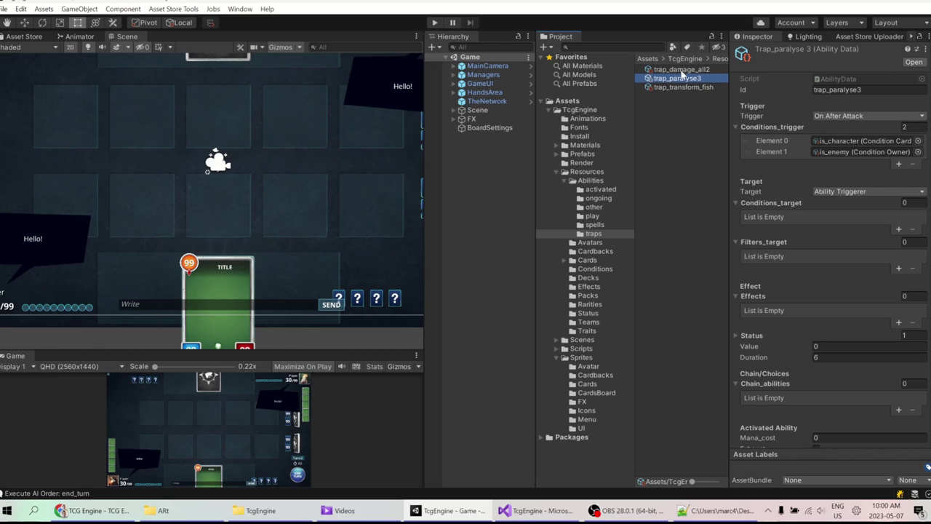
click(681, 70)
click(675, 79)
click(675, 88)
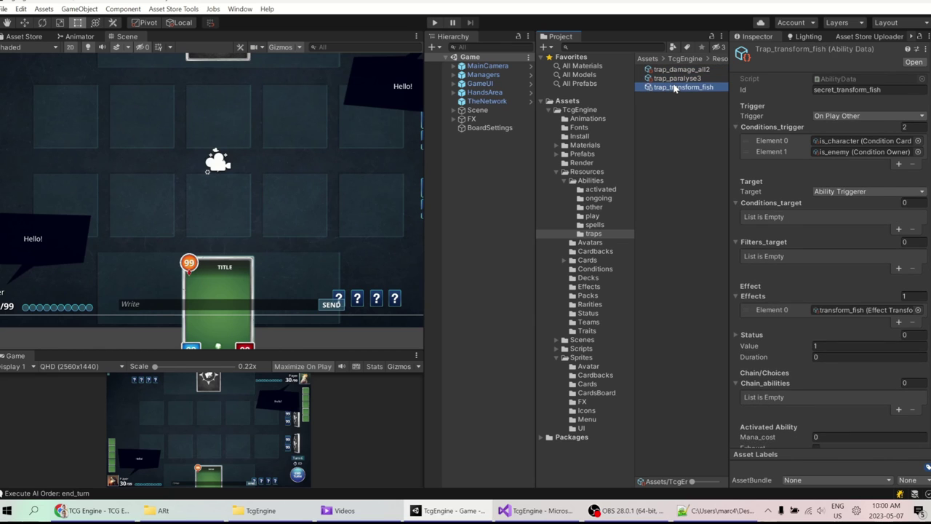
scroll(909, 269, down, 5)
scroll(919, 263, up, 5)
click(674, 79)
click(676, 71)
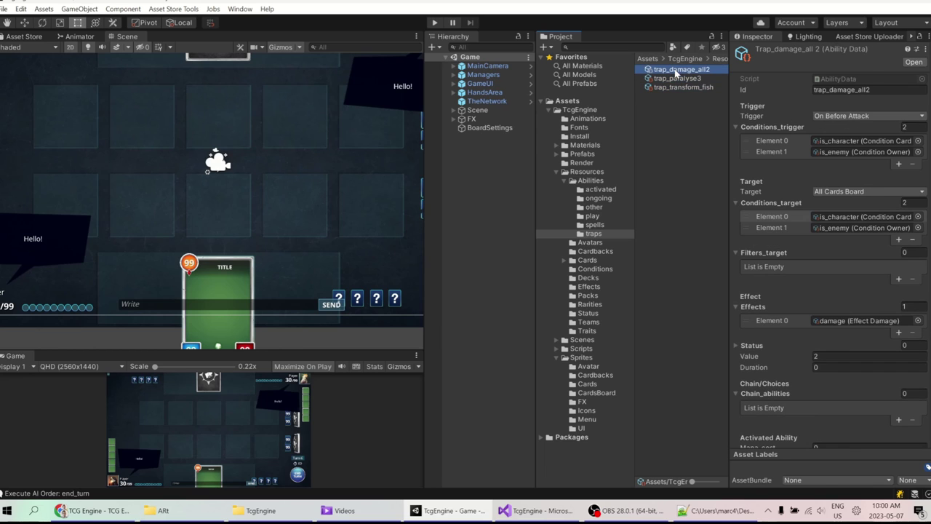
click(675, 78)
click(685, 88)
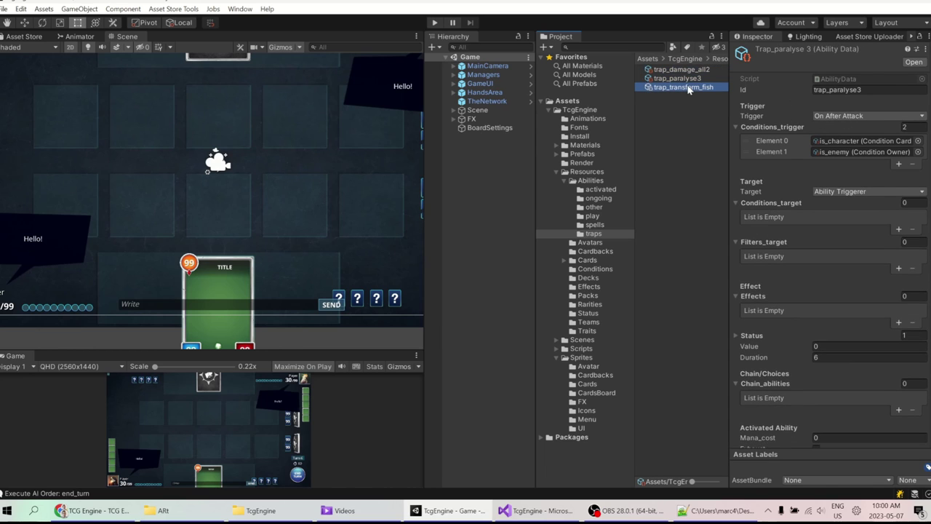
Step: Review the trigger options of the three trap abilities, keeping On Play Other for trap_transform_fish
click(844, 118)
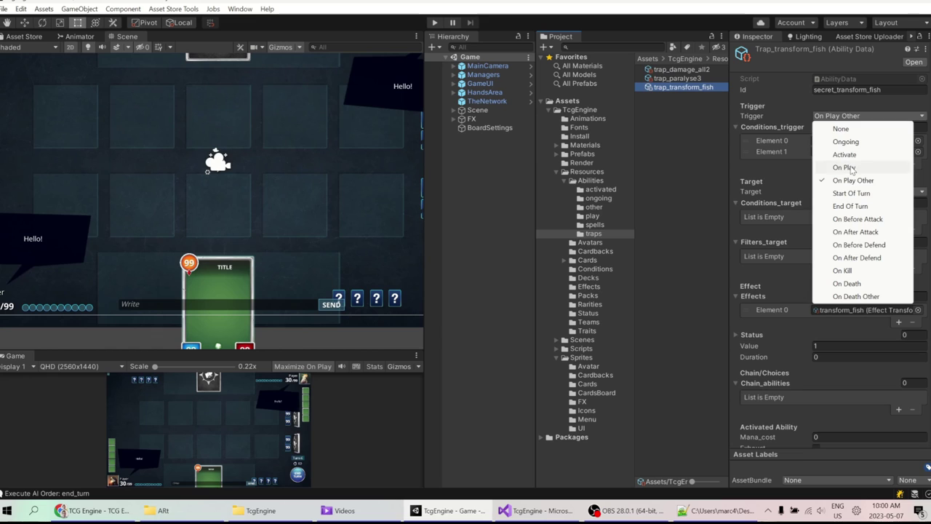
click(855, 118)
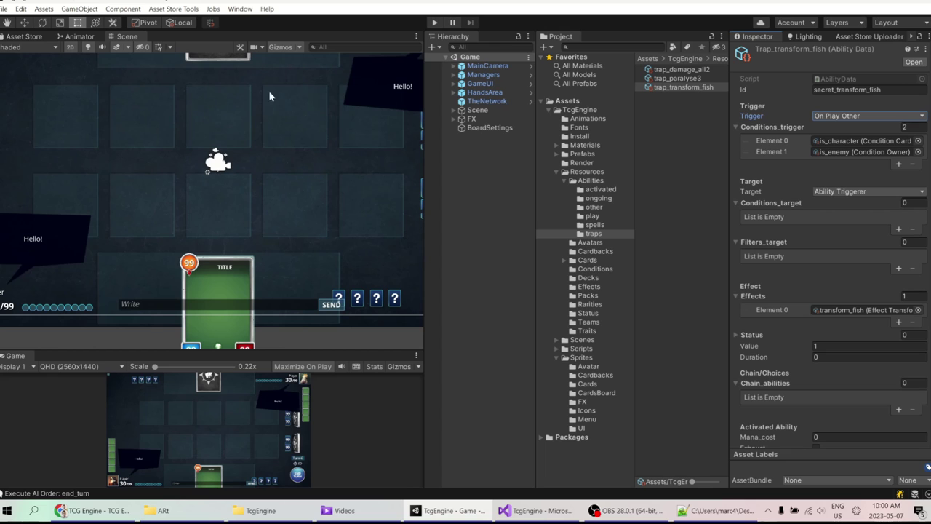
click(678, 80)
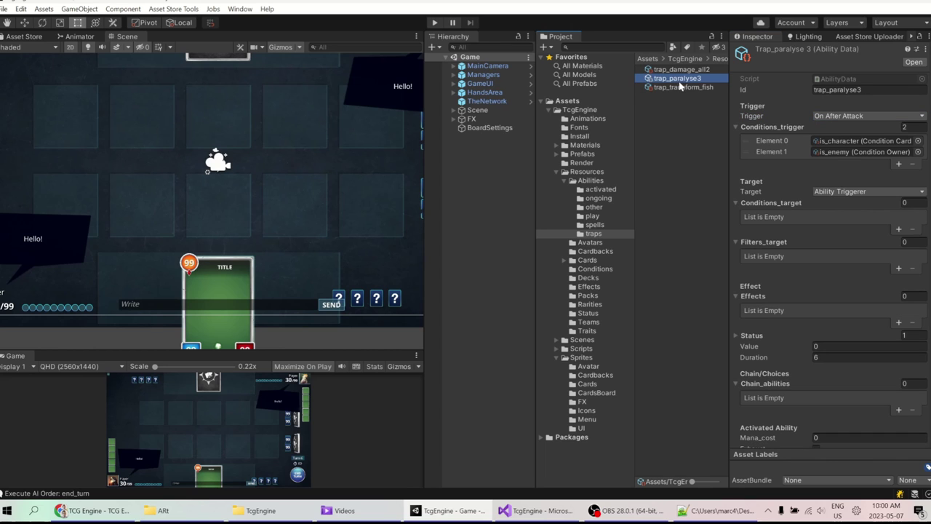
click(851, 116)
click(684, 70)
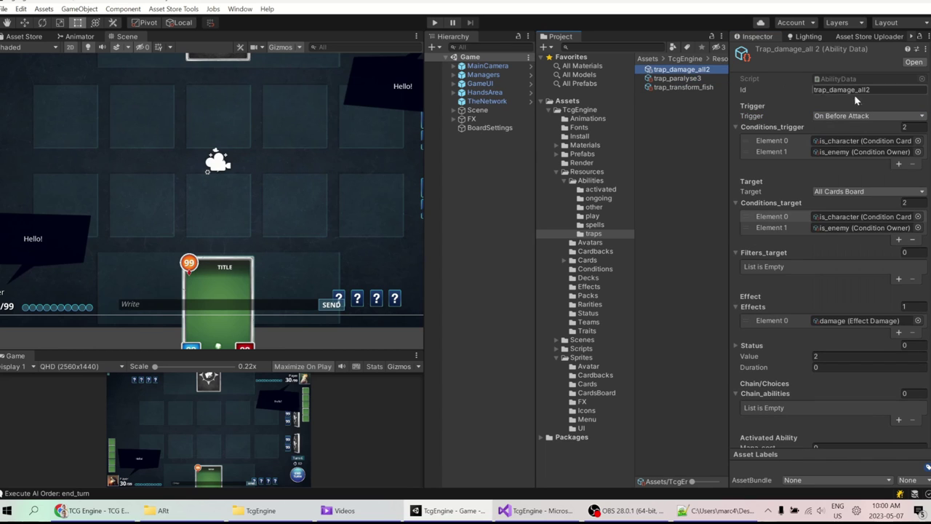
click(855, 117)
click(666, 88)
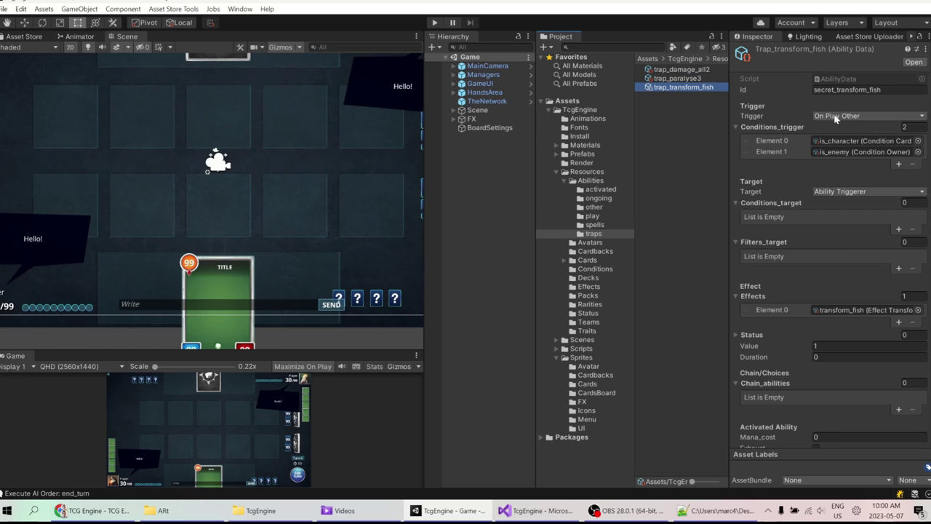
click(836, 116)
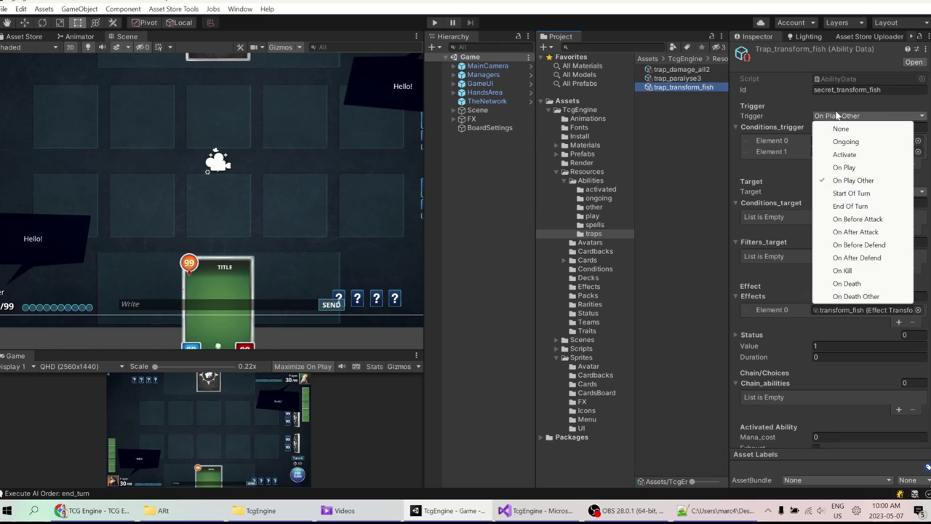
click(859, 187)
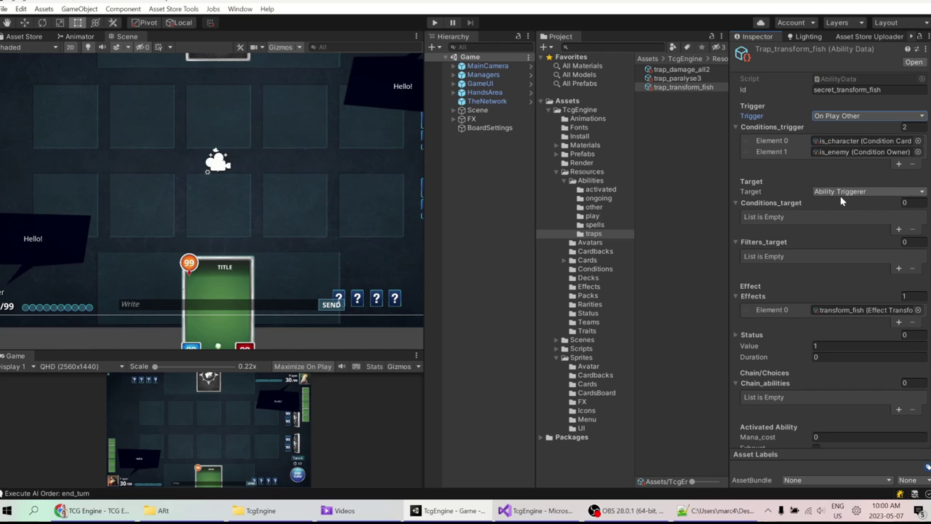
Step: Read the title and description of the trap_transform_fish ability and compare them with its trigger settings
scroll(849, 201, down, 4)
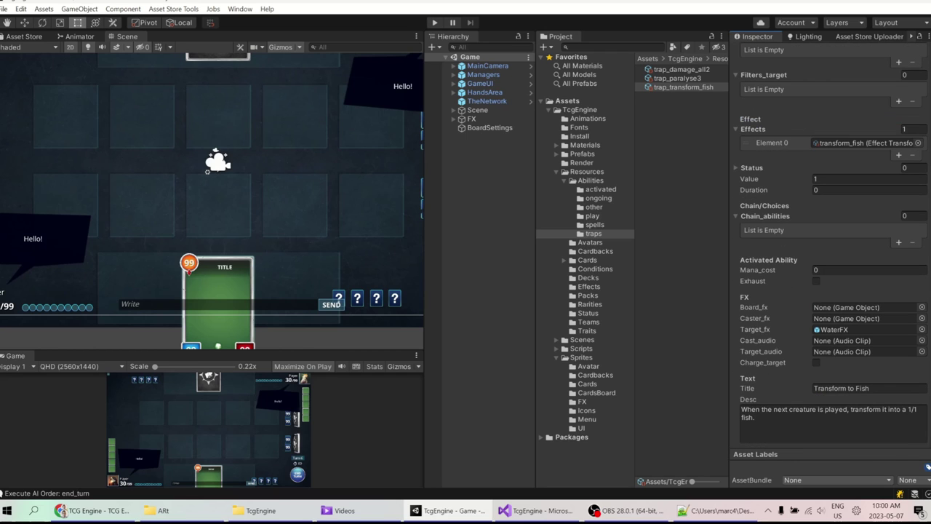
click(828, 388)
drag(887, 390, 847, 411)
key(ctrl+a)
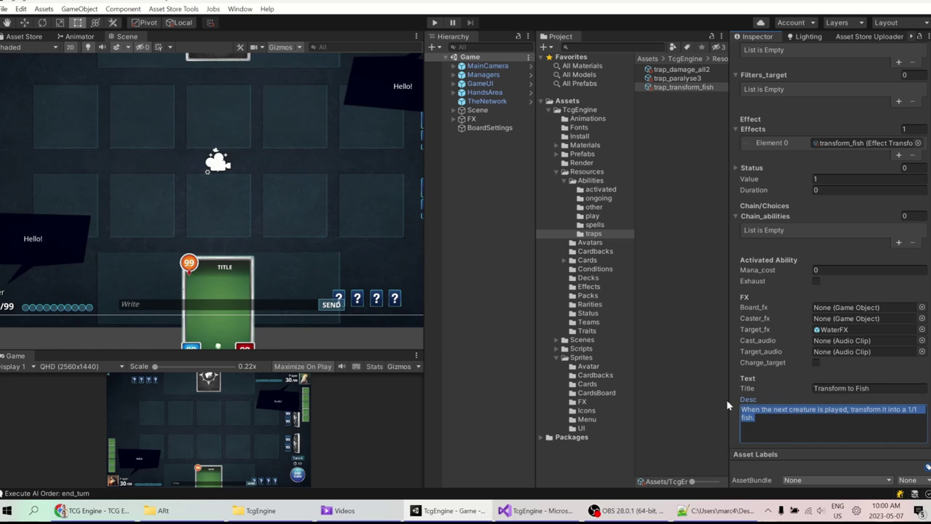
scroll(795, 370, up, 5)
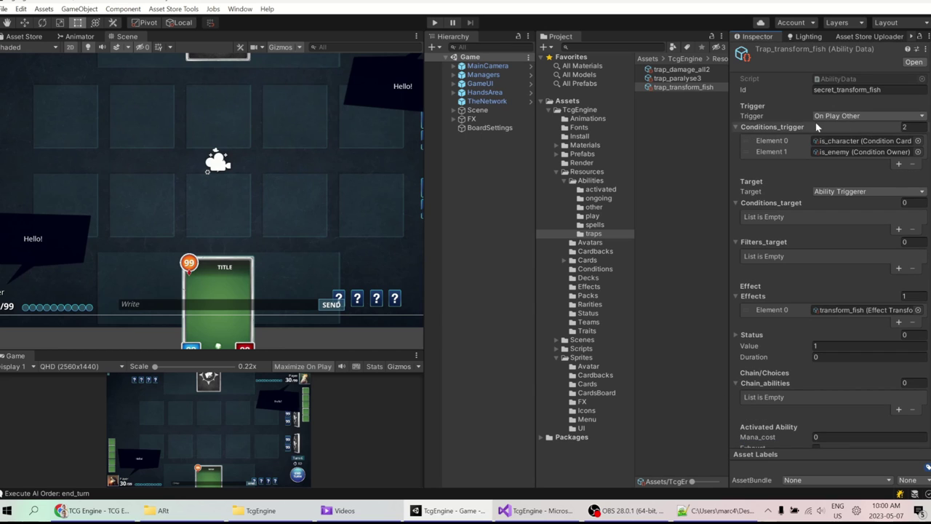
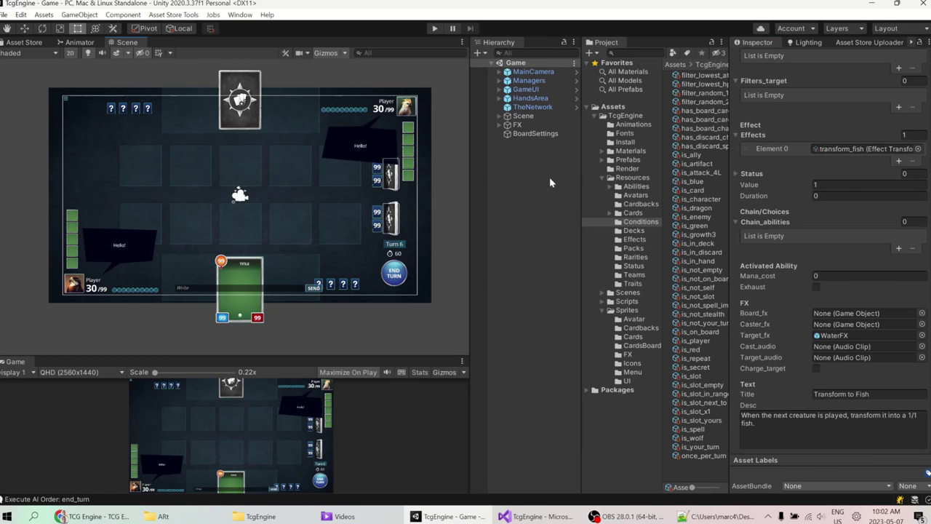
Step: Widen the Project window and its folder tree, then collapse the Resources folder and list its contents
drag(581, 218, 521, 216)
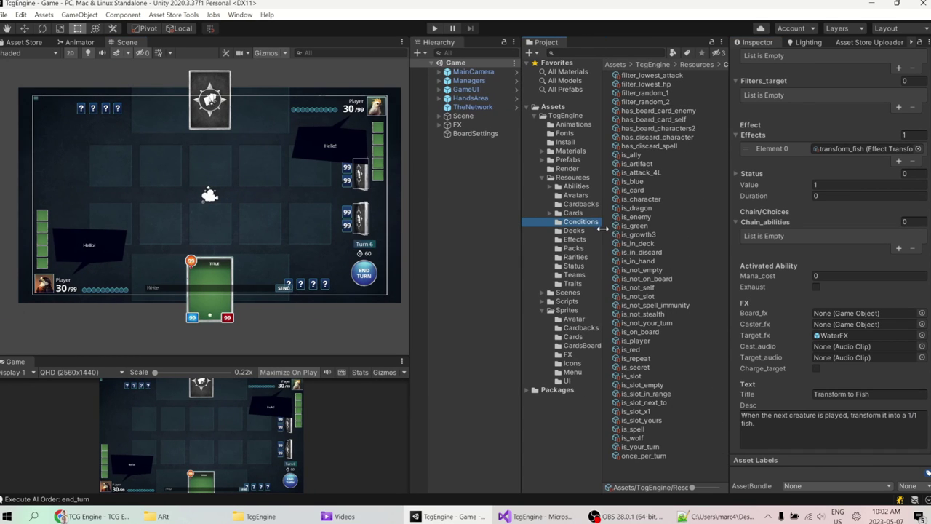
drag(605, 230, 626, 229)
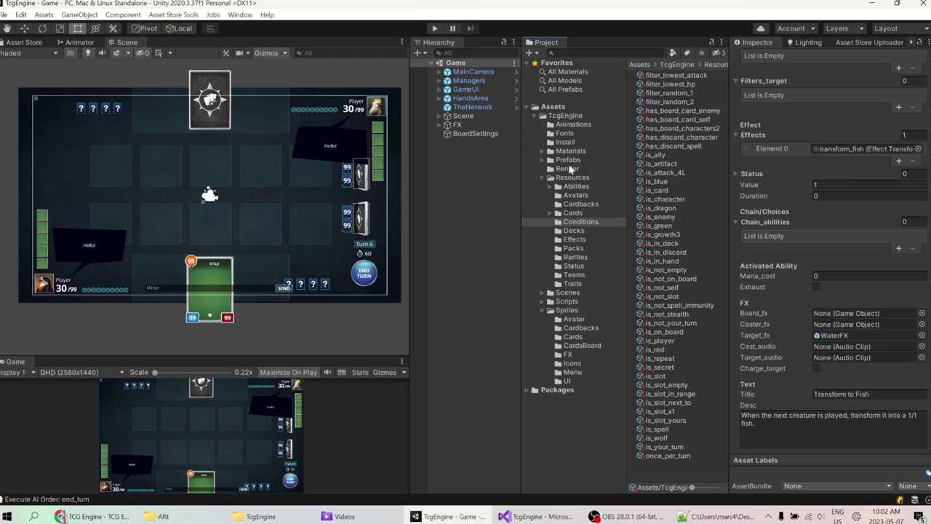
click(542, 179)
click(585, 179)
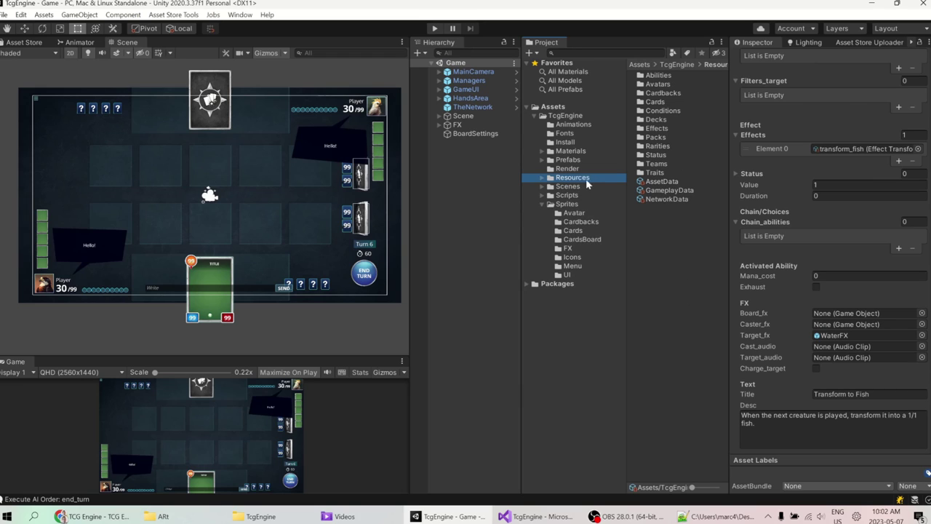
Step: Open the Prefabs folder and inspect its Managers, GameUI and TheNetwork prefabs, including the children of Managers in the scene
click(564, 161)
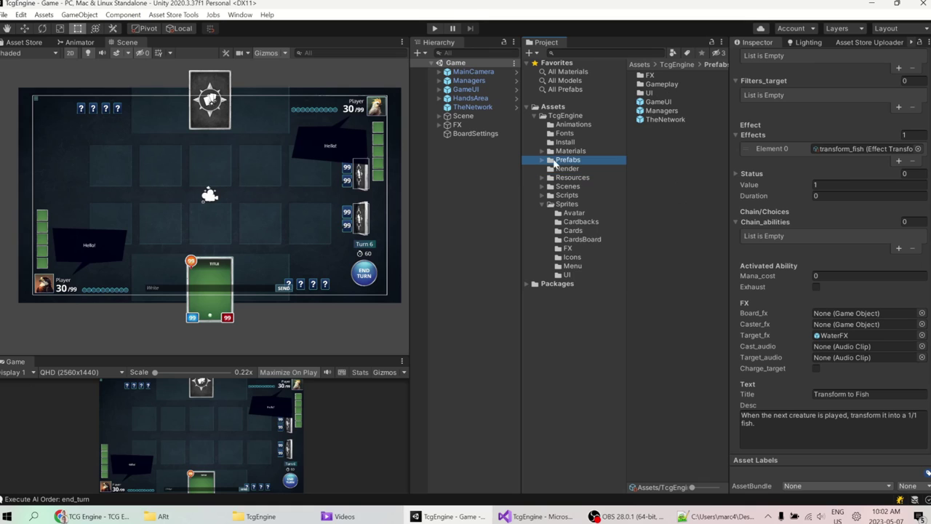
click(542, 161)
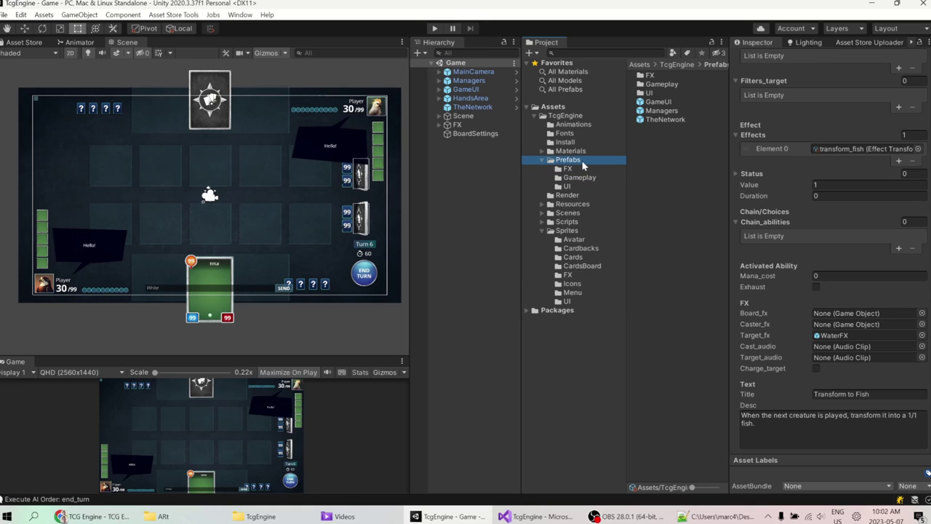
click(666, 111)
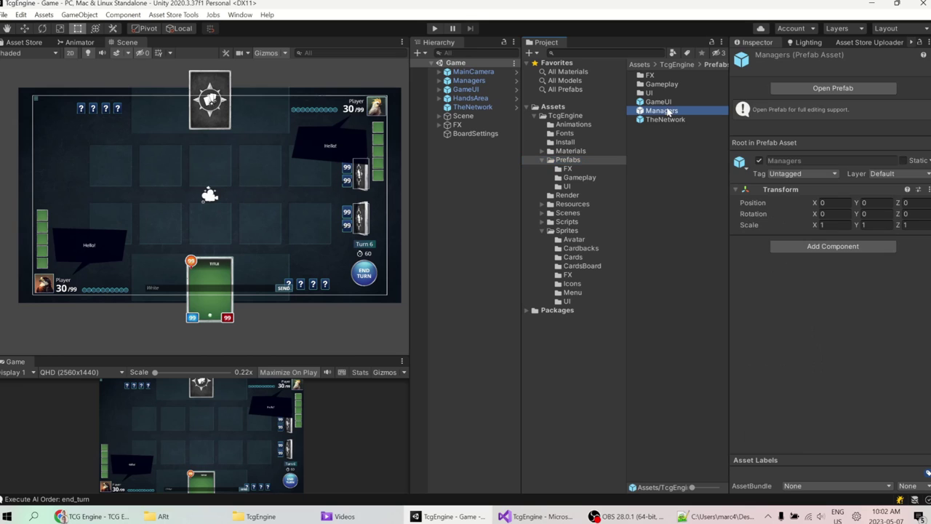
click(445, 81)
click(440, 81)
click(659, 102)
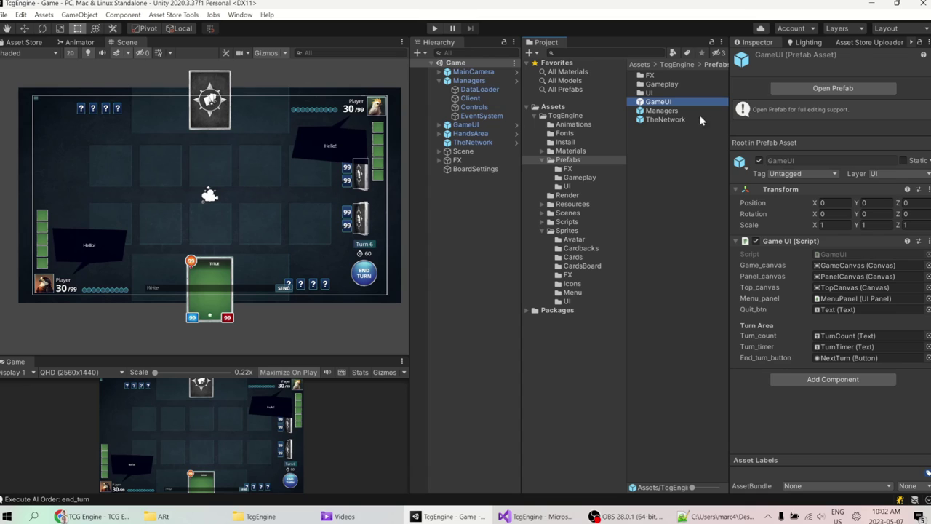
click(673, 120)
click(440, 81)
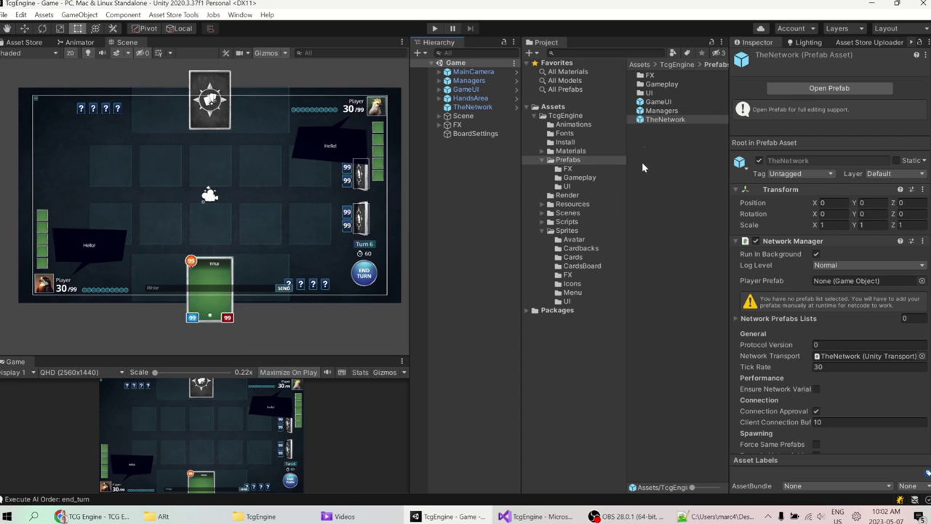
Step: Open the GameUI prefab for editing and enlarge the Scene view around its whole layout
click(670, 102)
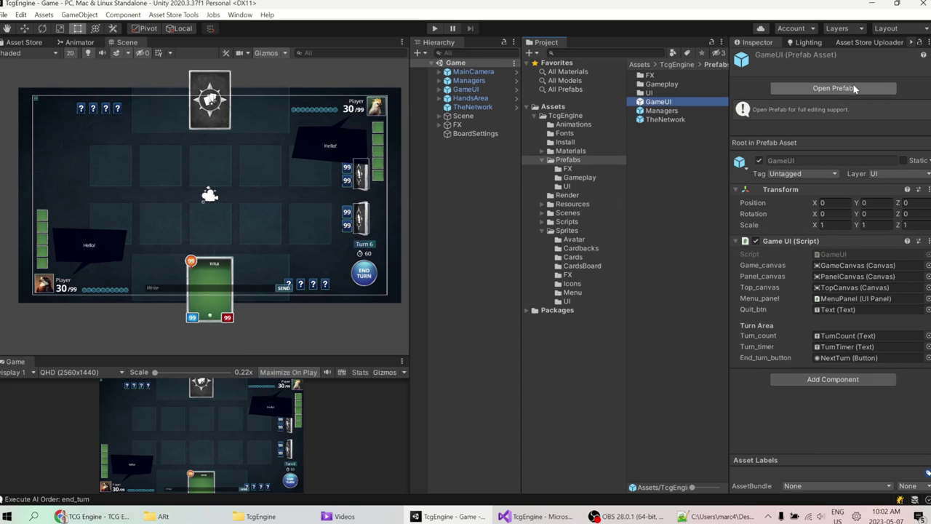
click(855, 88)
scroll(333, 170, up, 5)
scroll(332, 171, down, 2)
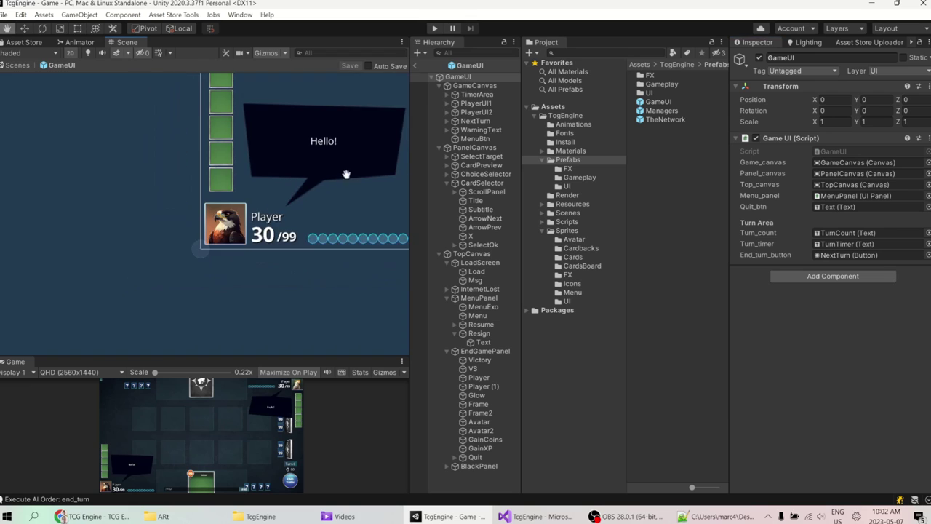
scroll(195, 181, down, 5)
middle_drag(346, 175, 234, 191)
scroll(234, 190, up, 1)
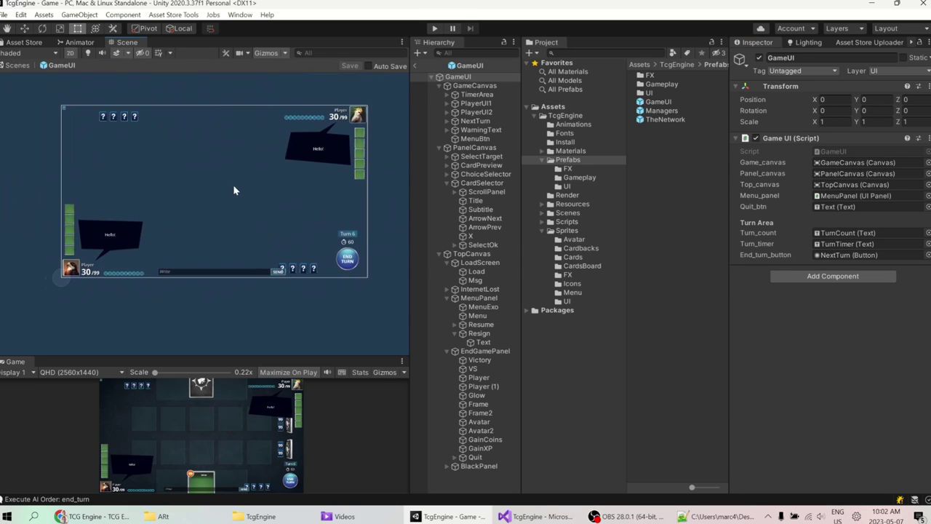
scroll(233, 191, up, 1)
drag(410, 254, 476, 255)
Step: Try moving the Avatar, Username, HP and HPMax elements of PlayerUI1 together, up and away from their frame
click(513, 103)
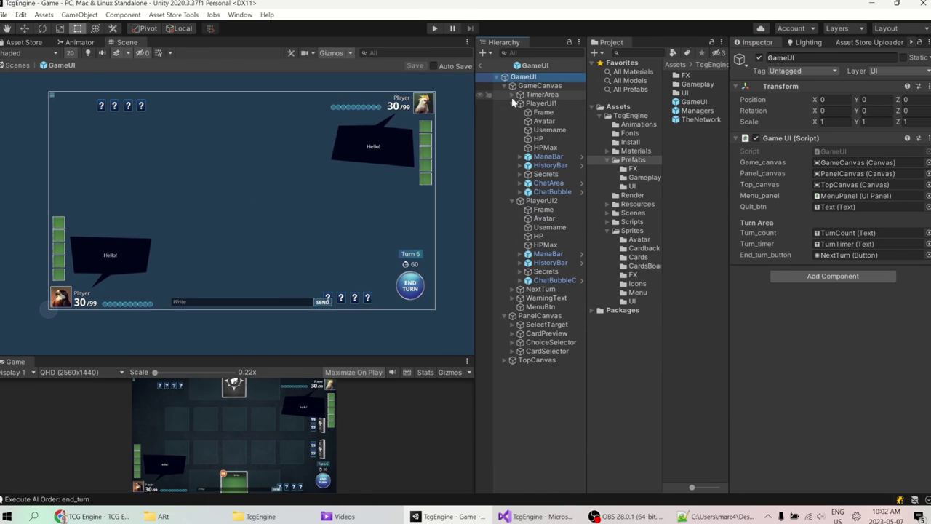
click(545, 121)
key(f)
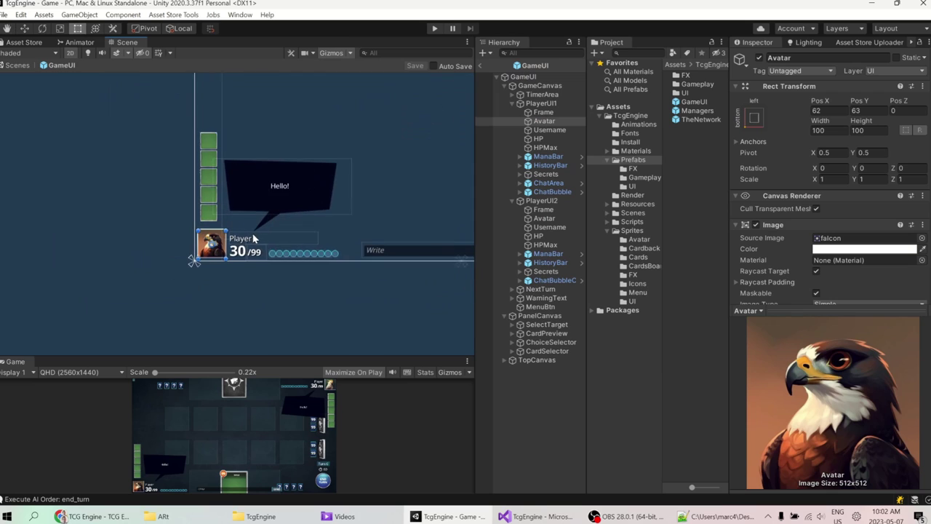
middle_drag(254, 238, 114, 259)
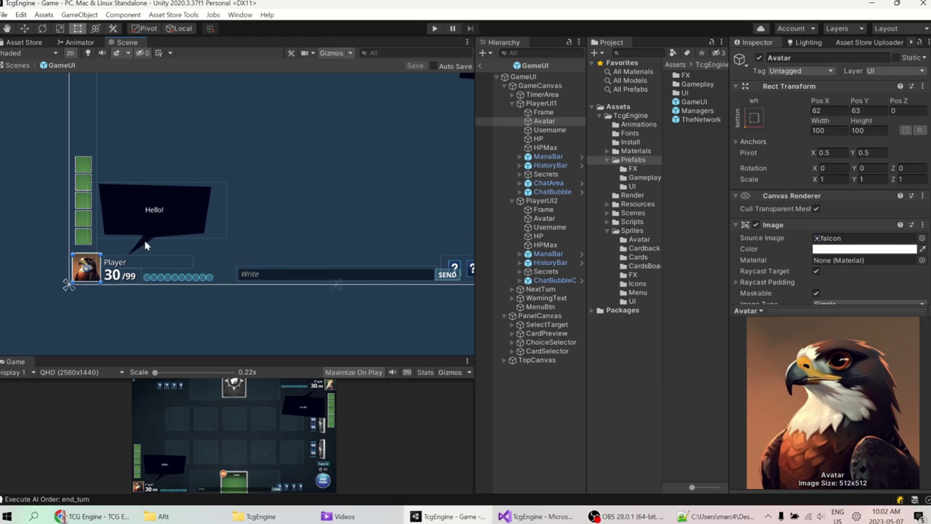
shift+click(544, 148)
scroll(291, 176, down, 2)
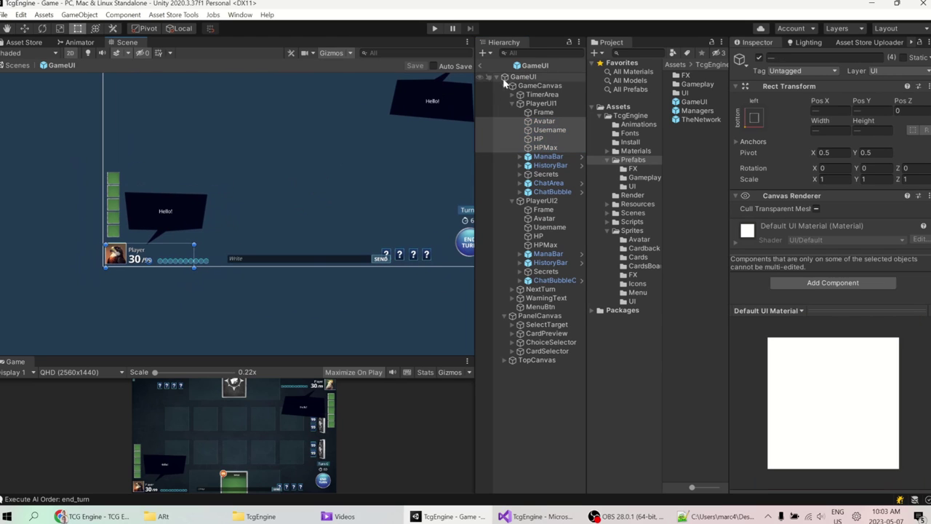
key(w)
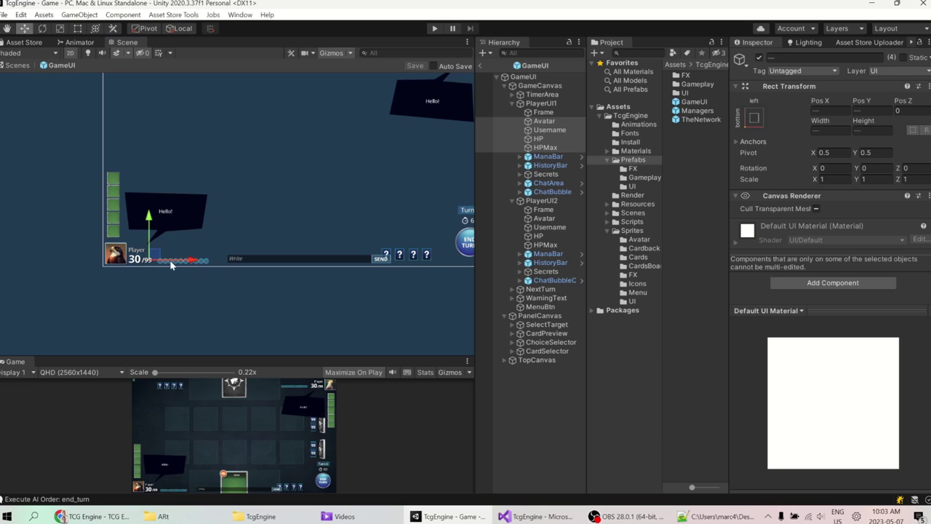
drag(154, 253, 193, 236)
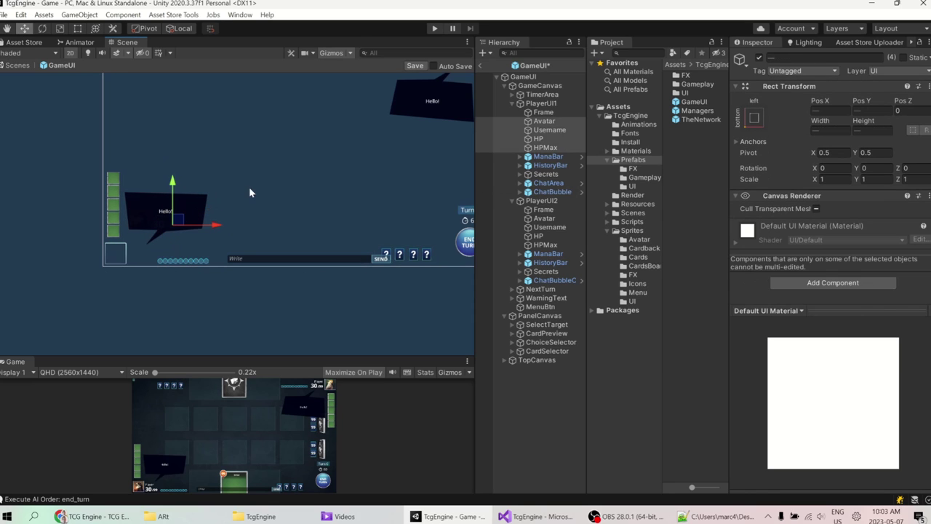
Step: Collapse PlayerUI2 and try a Canvas Group alpha of 1 on ChoiceSelector to preview its ability panel
double_click(514, 201)
click(513, 201)
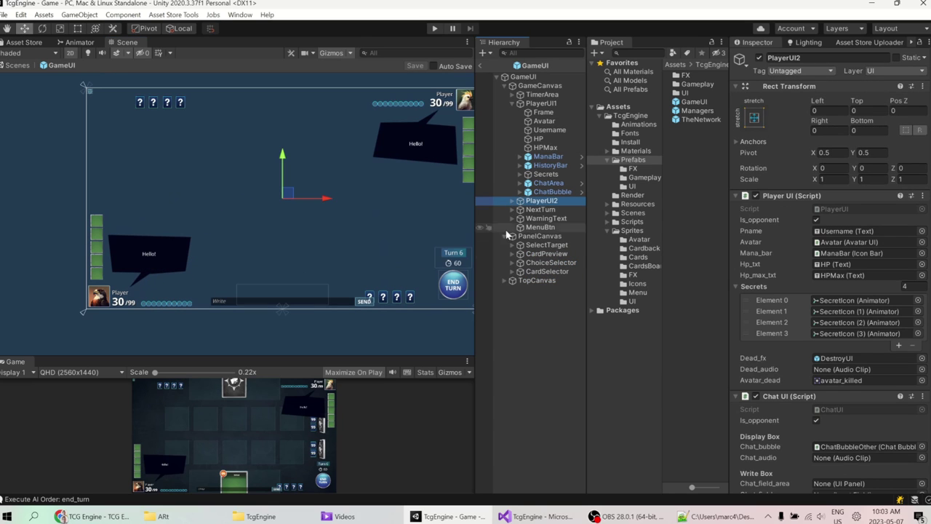
click(545, 264)
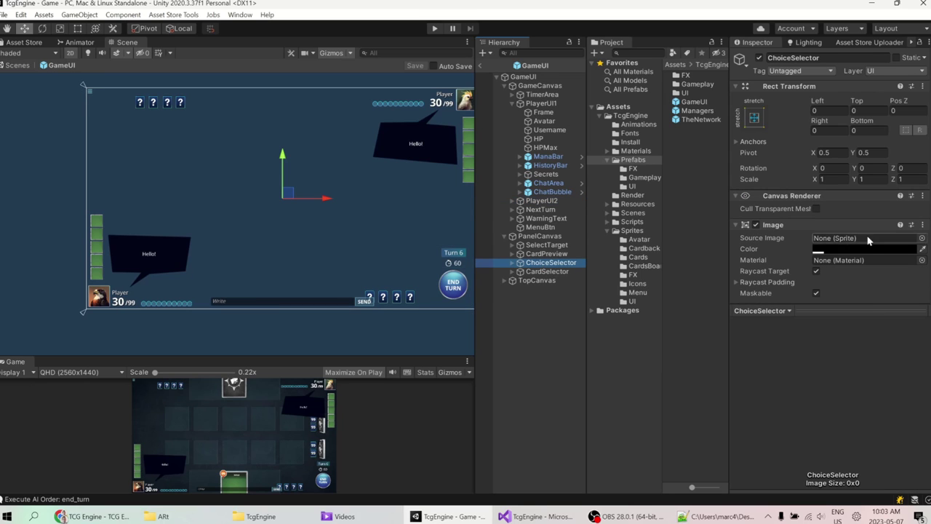
key(f)
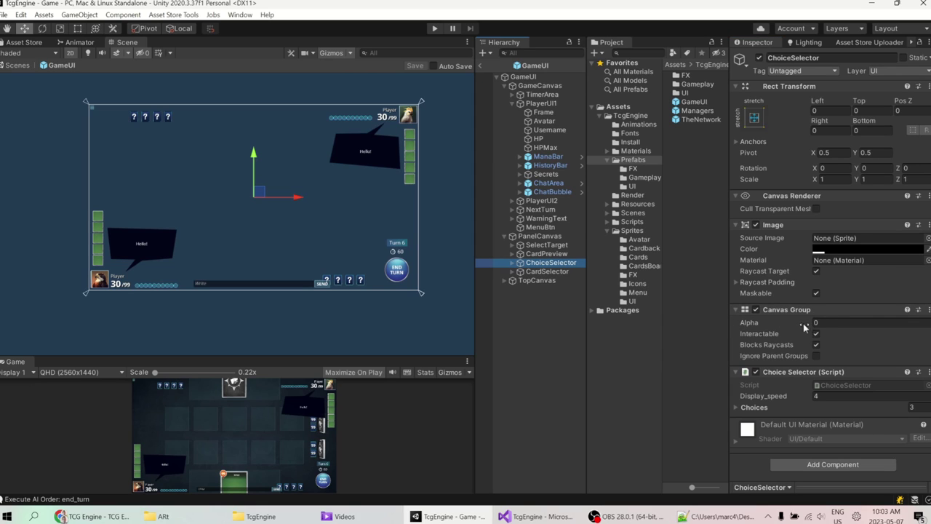
click(830, 323)
text(1)
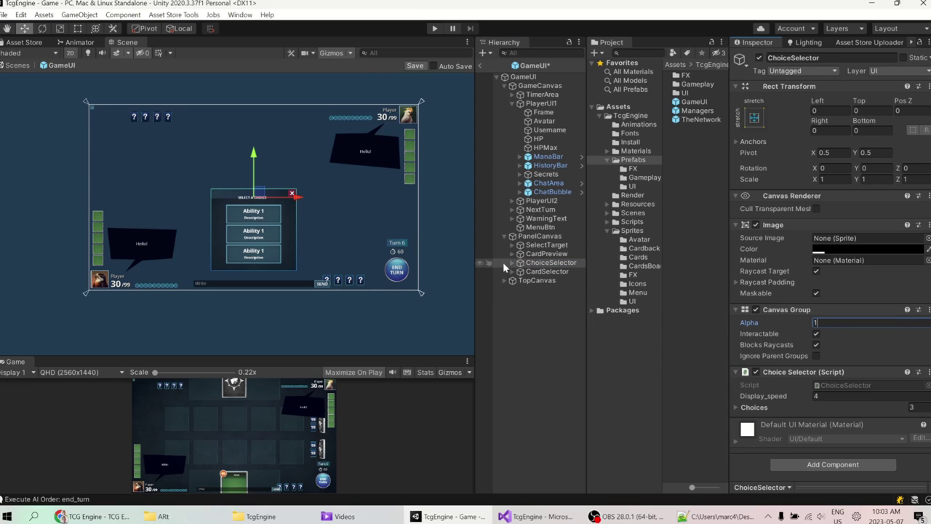
scroll(238, 211, up, 3)
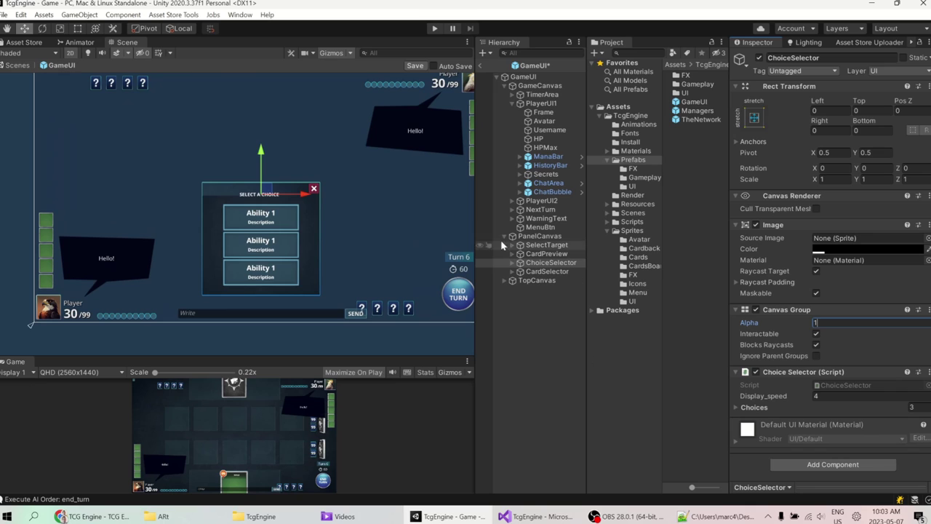
Step: Try a Canvas Group alpha of 1 on CardSelector, and return to ChoiceSelector
click(547, 272)
click(829, 323)
text(1)
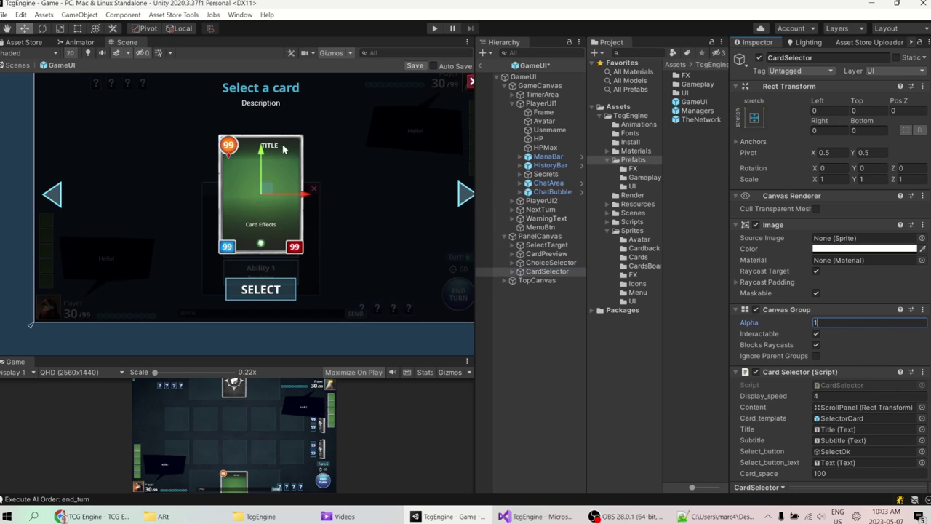
click(557, 263)
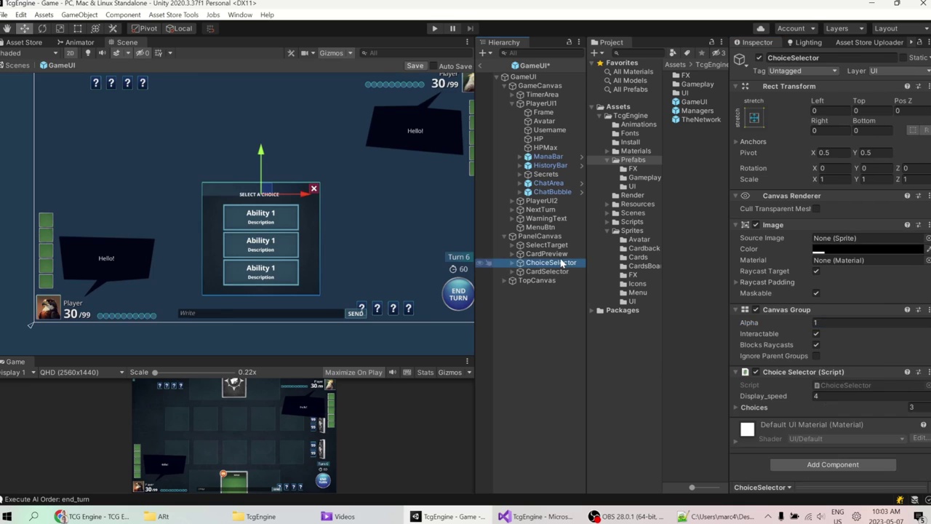
Step: Leave the GameUI prefab and open the BoardCard prefab from the Gameplay prefabs folder in a flat 2D view
click(632, 178)
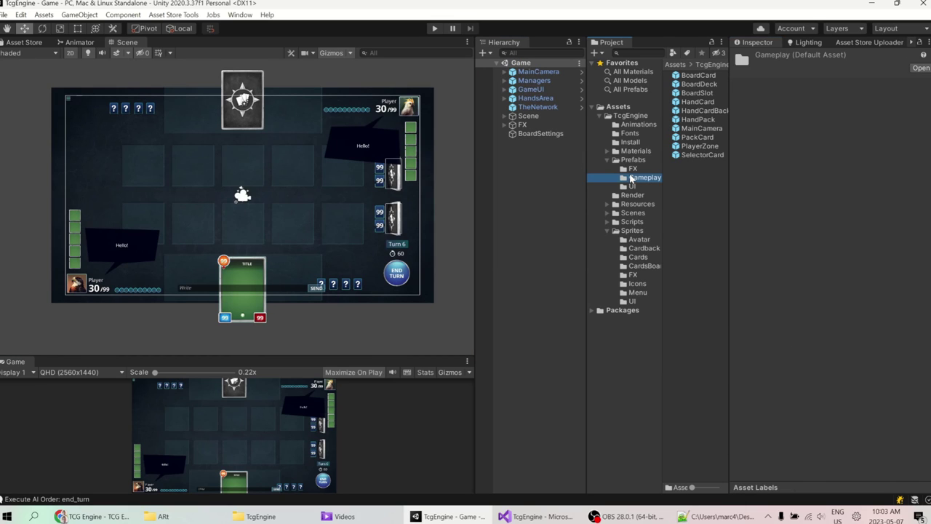
click(703, 76)
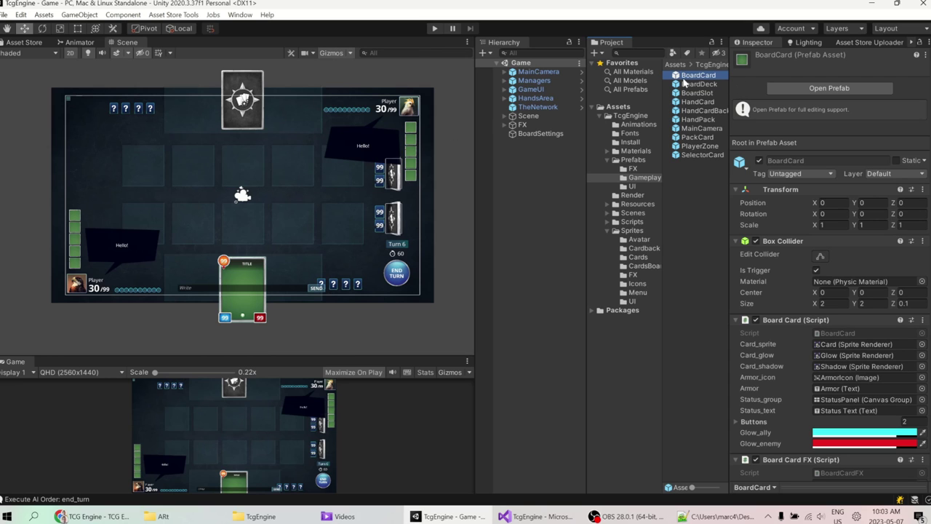
click(829, 88)
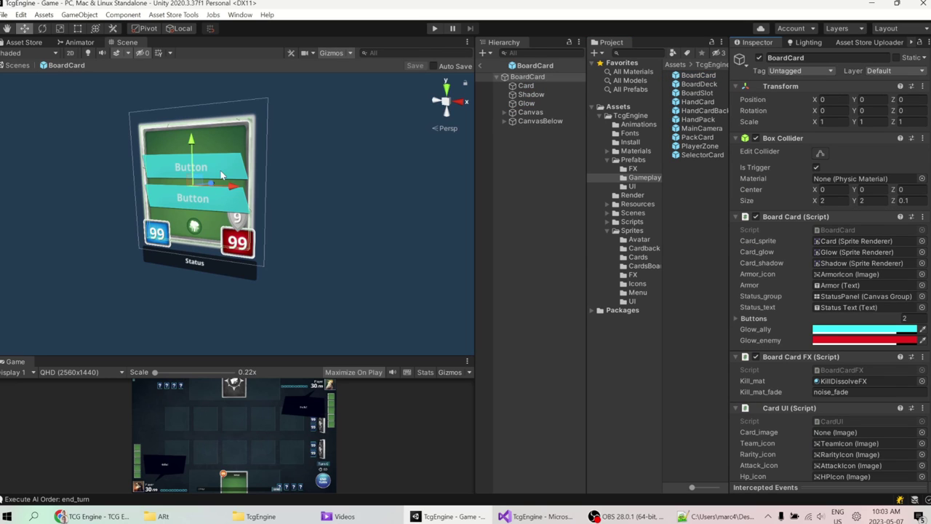
click(70, 53)
key(t)
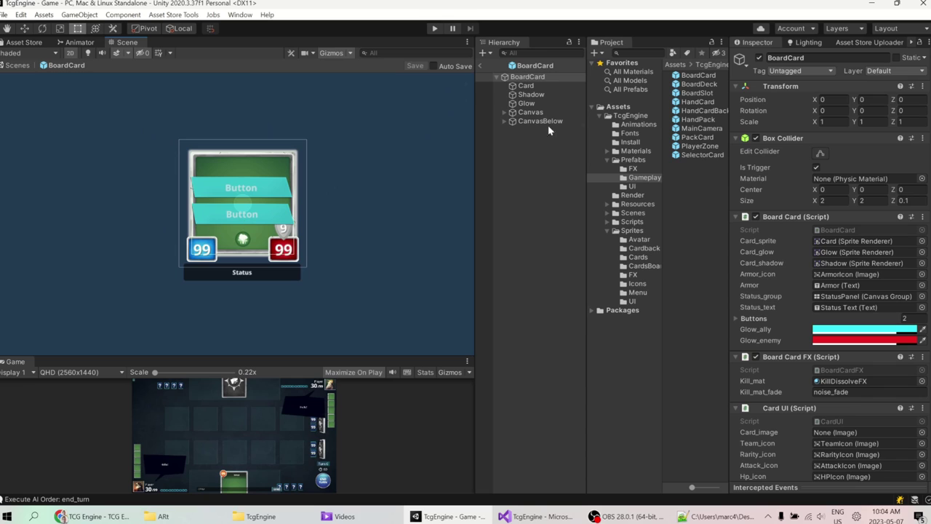
Step: Try moving the AttackIcon and HPIcon of the BoardCard canvas together up to the card's upper edge
click(504, 112)
click(543, 148)
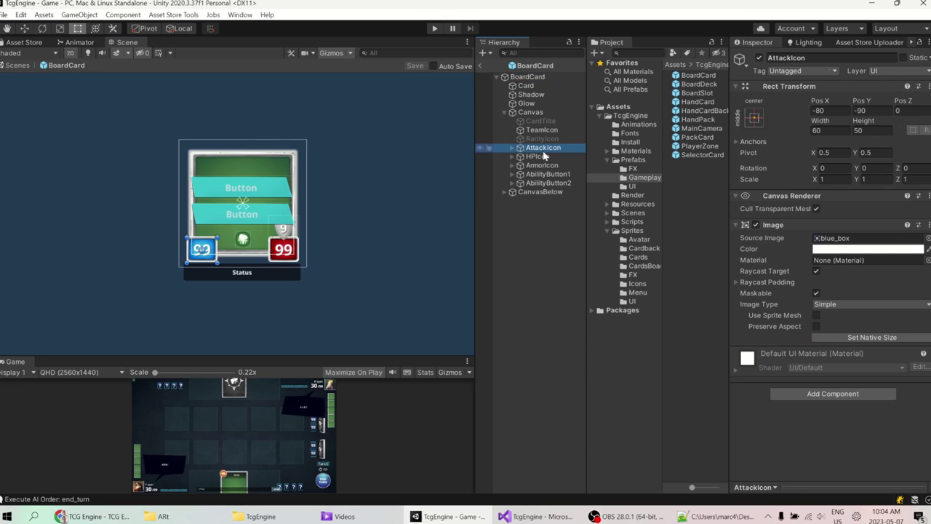
click(25, 29)
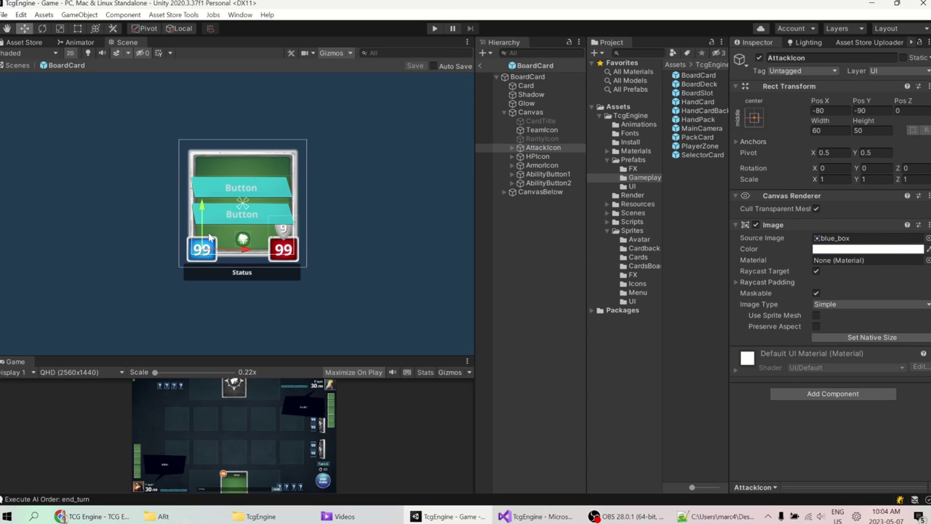
ctrl+click(557, 157)
drag(284, 208, 285, 116)
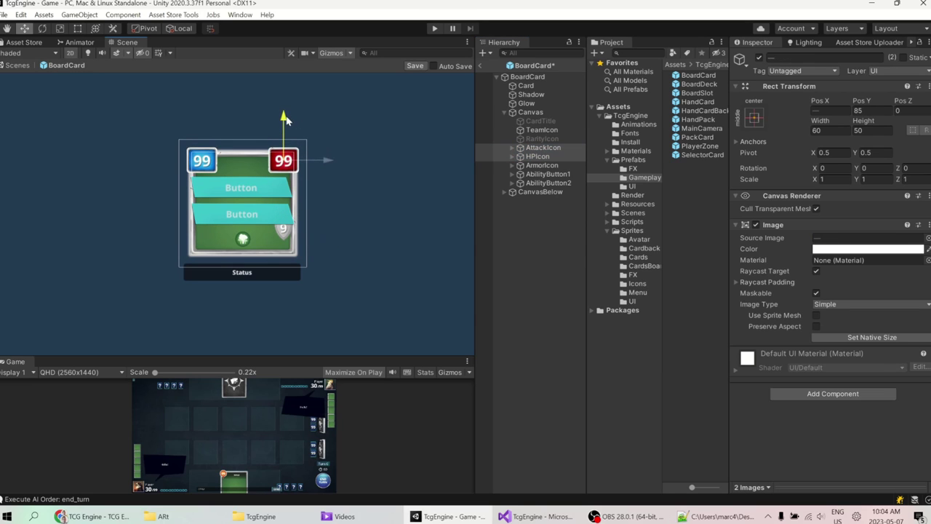
key(ctrl+z)
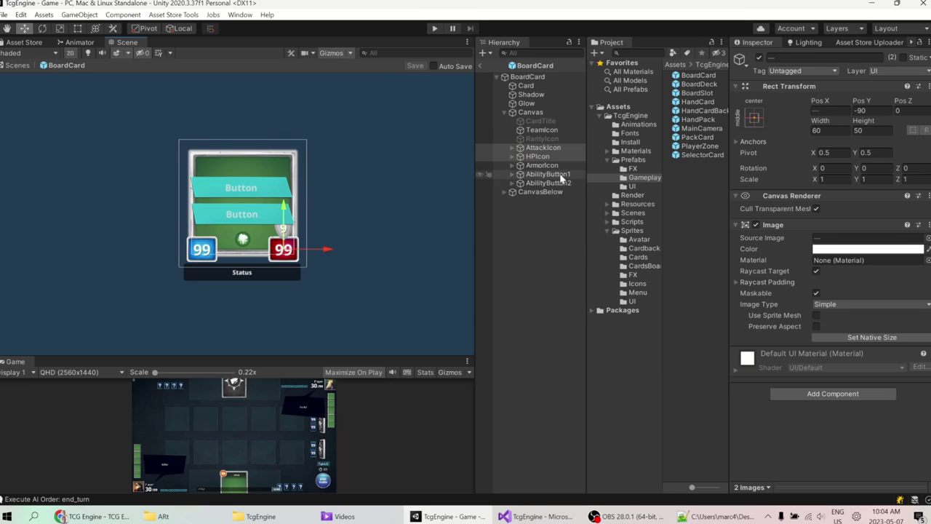
Step: Try moving TeamIcon to the upper-right corner of the board card
click(542, 130)
drag(248, 239, 289, 158)
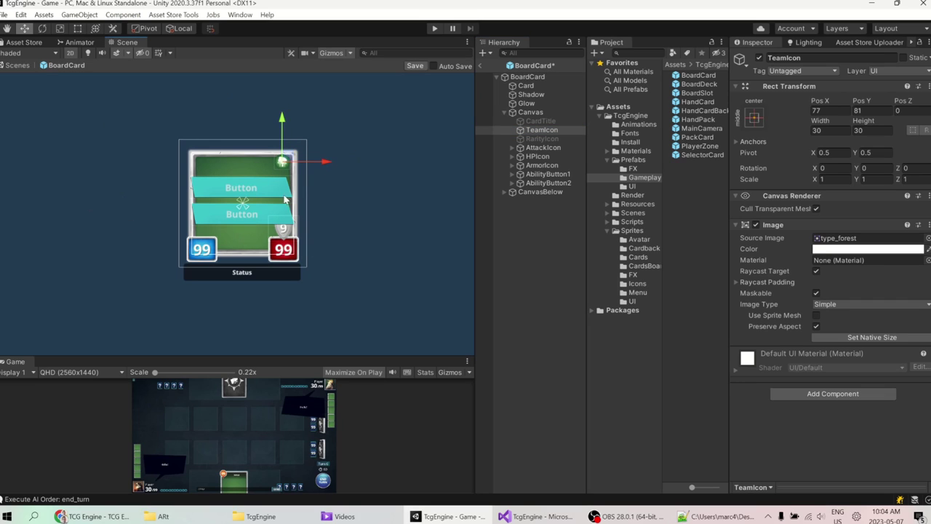
key(ctrl+z)
key(ctrl+z)
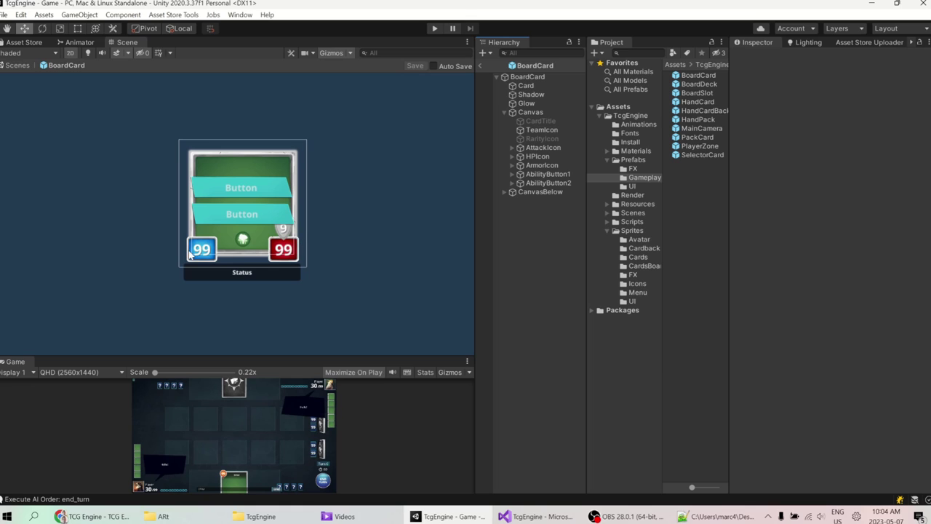
Step: Inspect the sprite choices for BoardCard's Card object without changing the assigned sprite
click(542, 85)
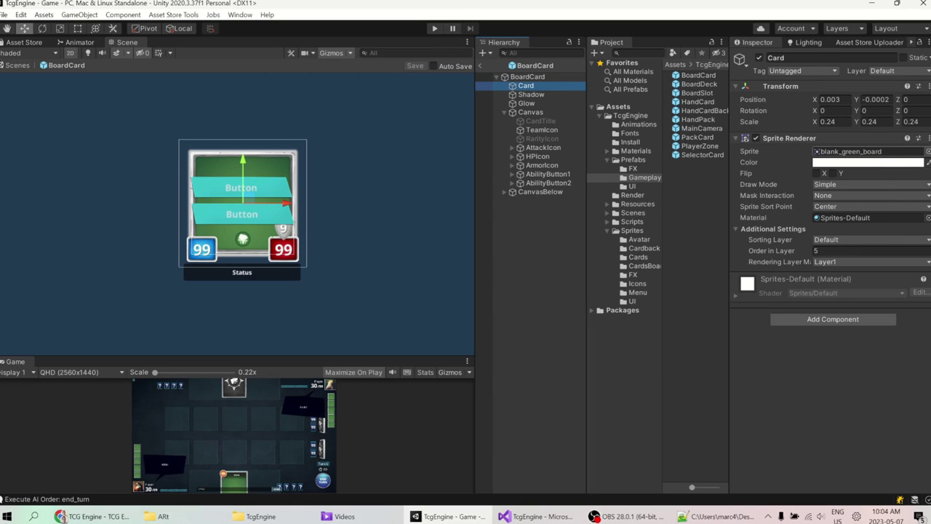
click(928, 151)
key(Escape)
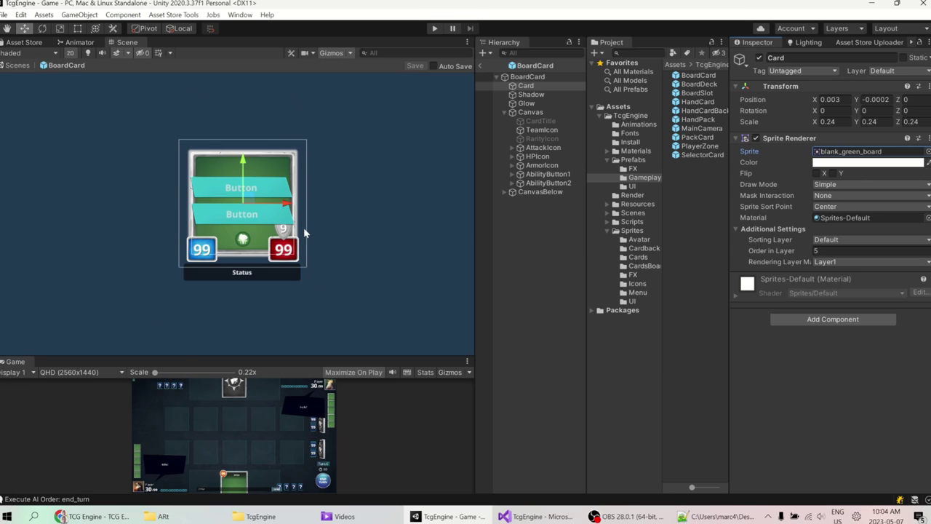
middle_drag(304, 233, 288, 238)
Step: Open the HandCard prefab and examine its layout up close
click(697, 102)
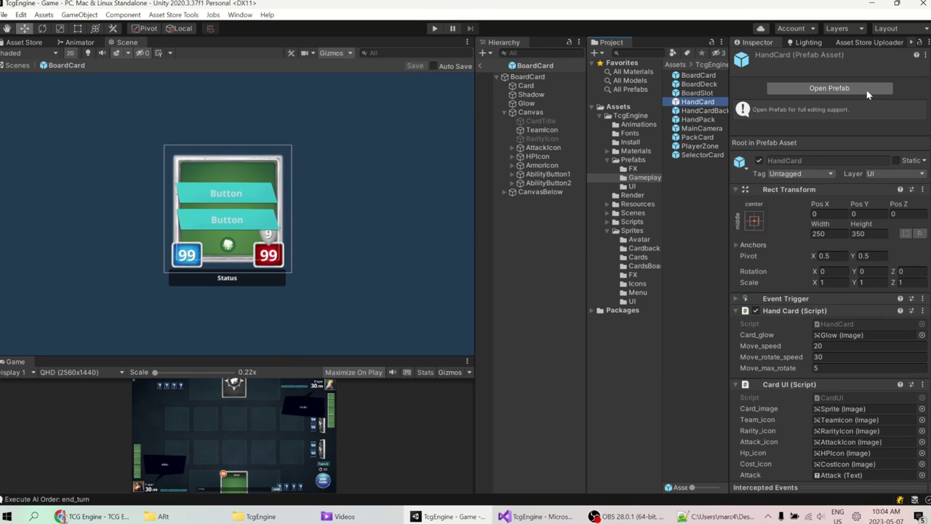
click(864, 88)
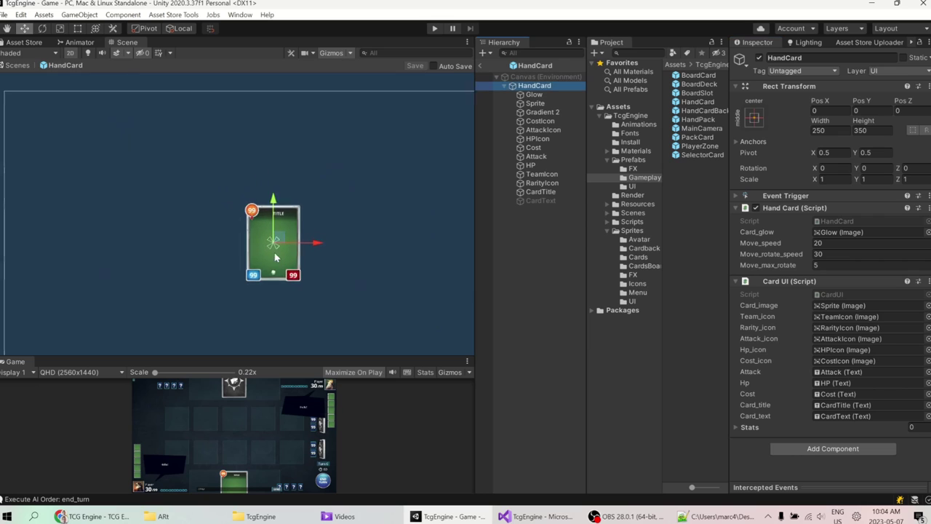
scroll(275, 255, up, 5)
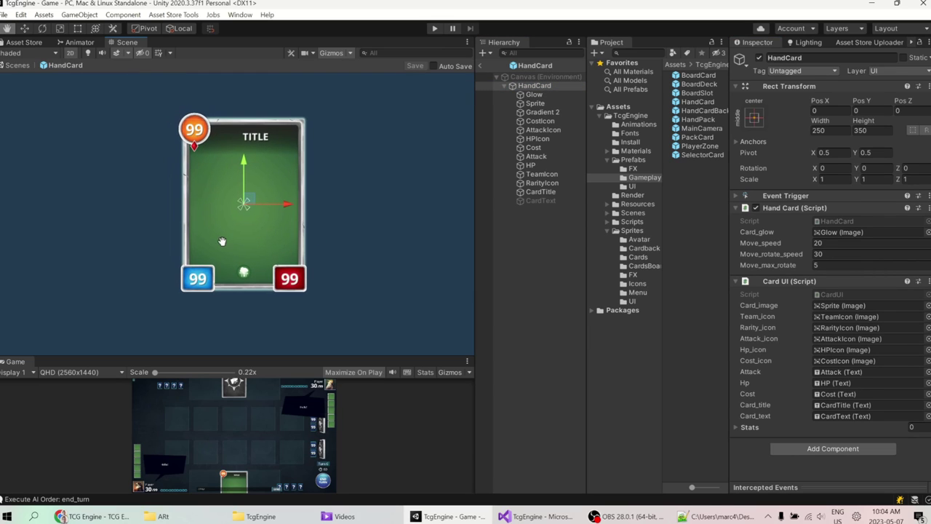
middle_drag(254, 132, 267, 151)
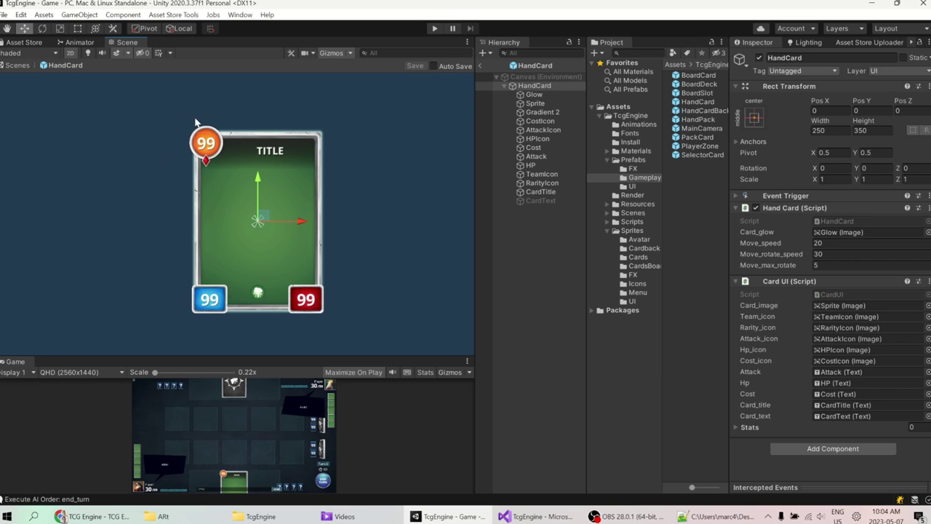
Step: Open the CardUI prefab from the UI prefabs folder and bring the whole card into view
click(631, 186)
click(702, 75)
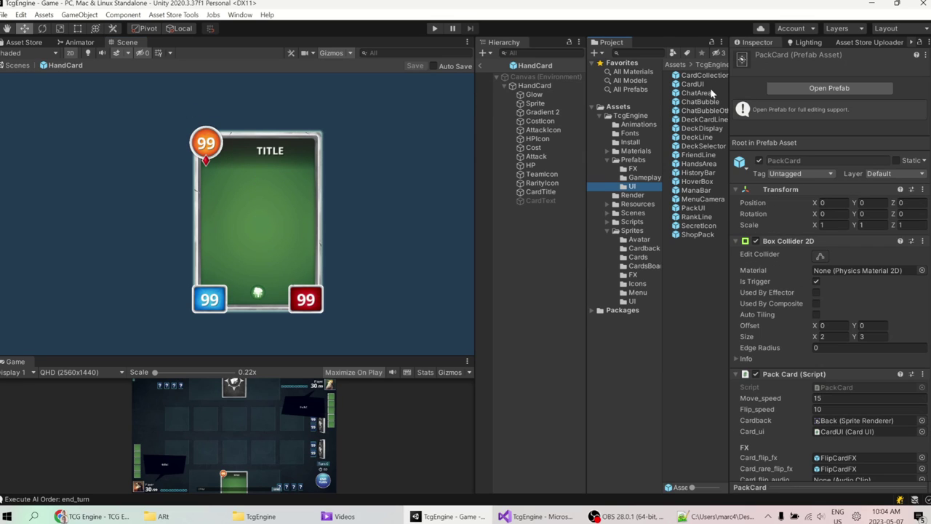
click(692, 84)
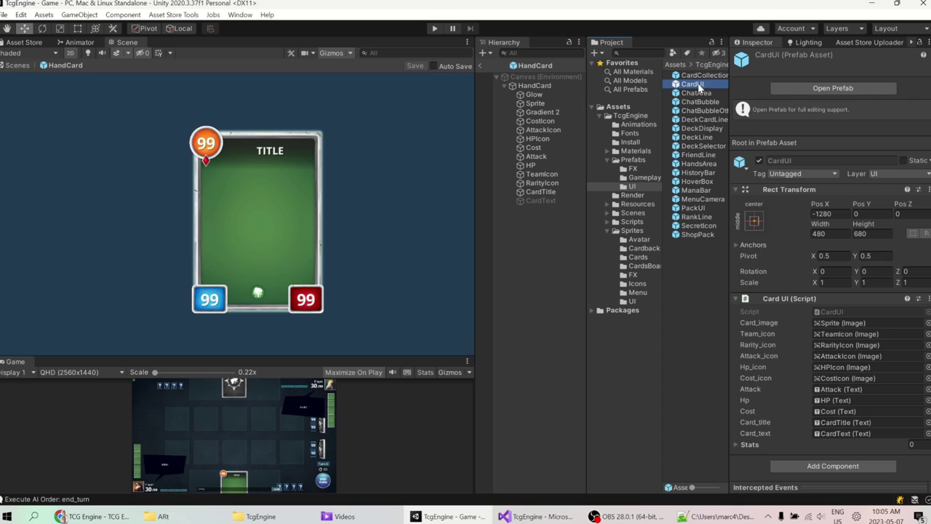
click(800, 88)
scroll(332, 195, down, 3)
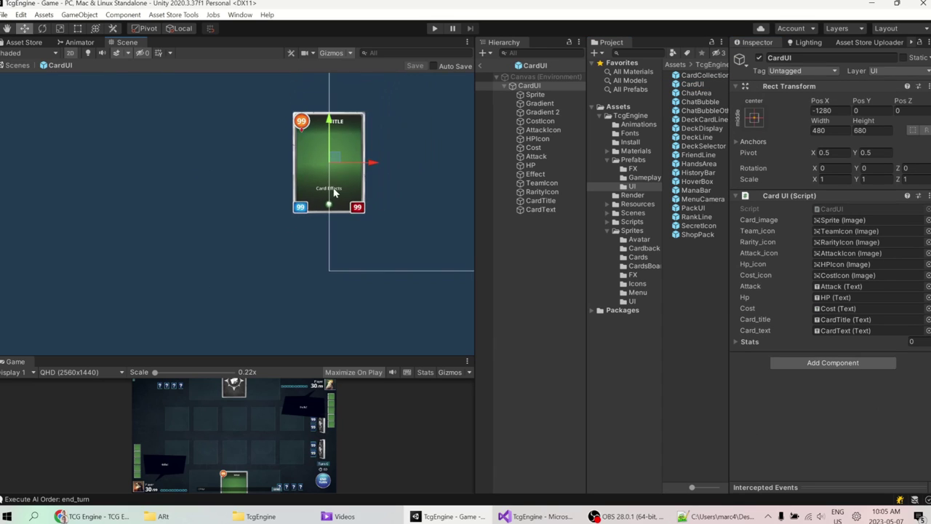
key(f)
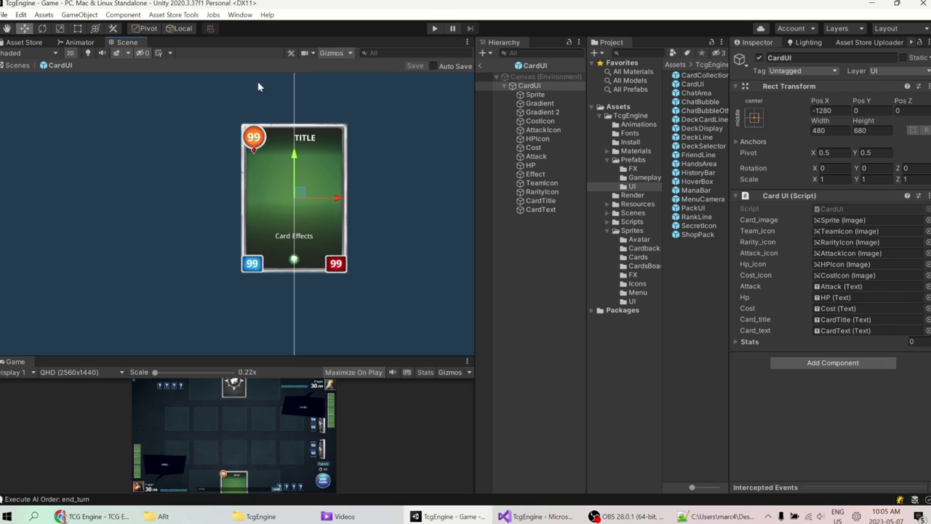
Step: Compare the CardUI prefab with the enlarged Game view, restore the view sizes and return to the Game scene
click(539, 94)
click(529, 86)
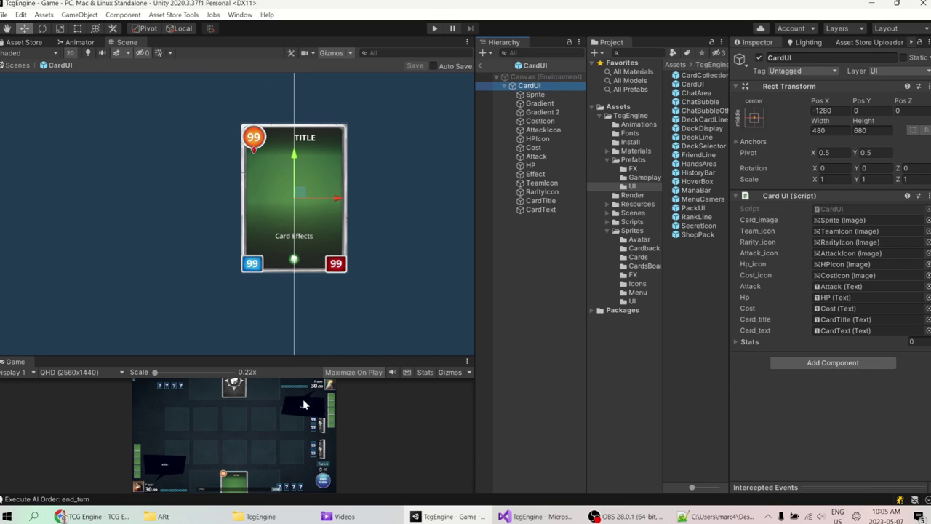
drag(180, 355, 180, 178)
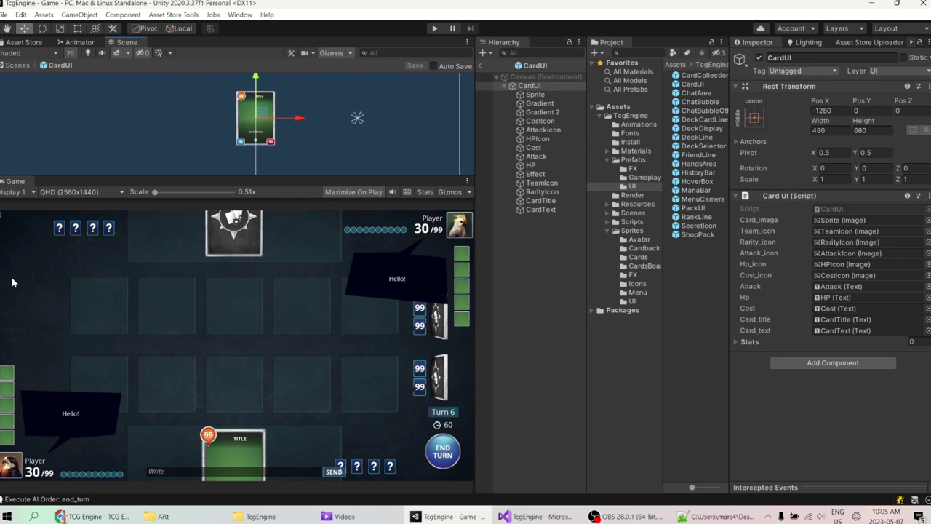
drag(73, 179, 73, 340)
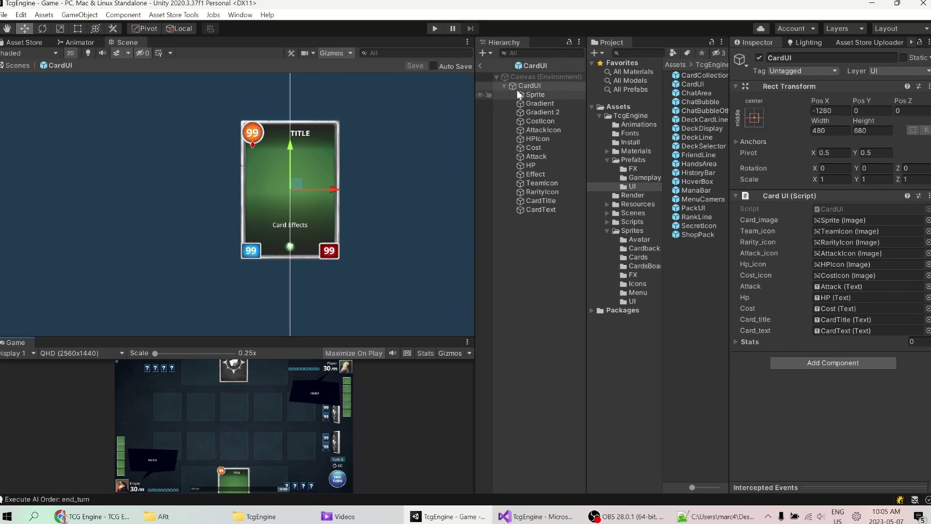
click(480, 66)
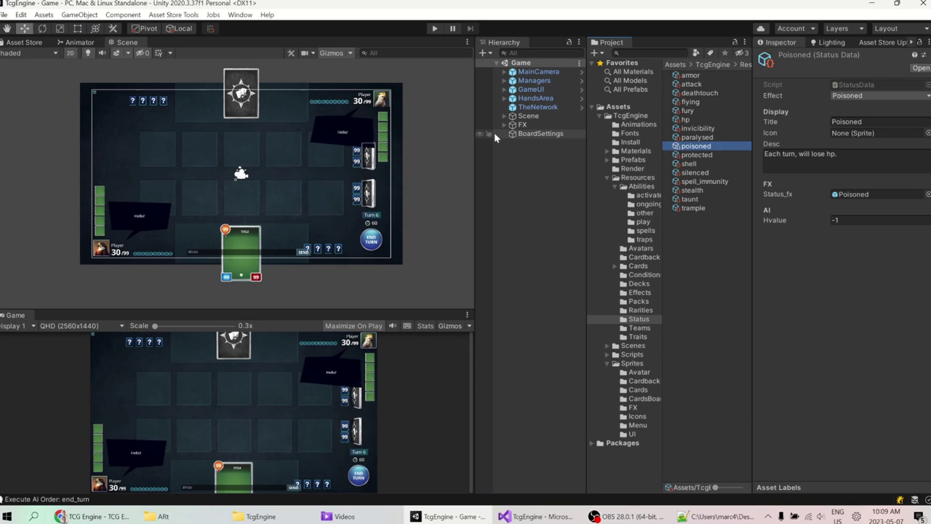
Step: List the Prefabs folder's contents and collapse the Abilities and Resources folders
click(633, 159)
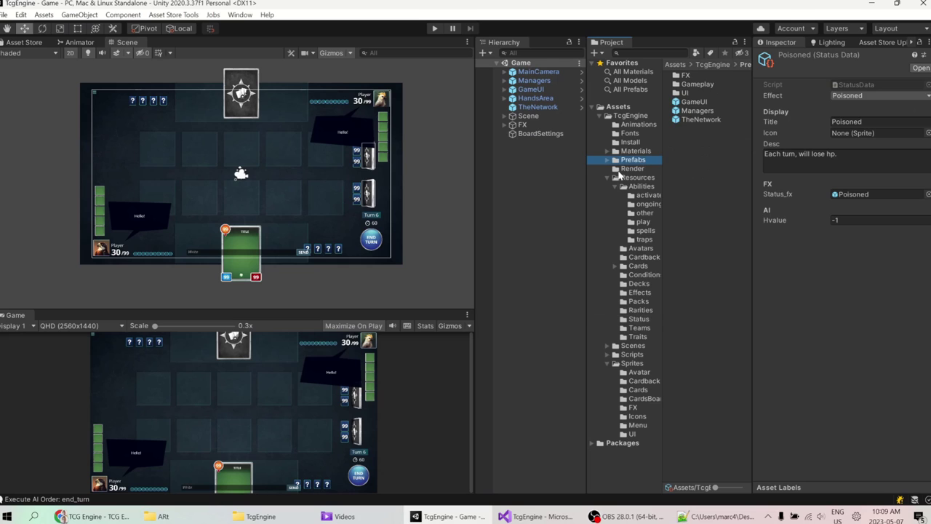
click(615, 187)
click(607, 178)
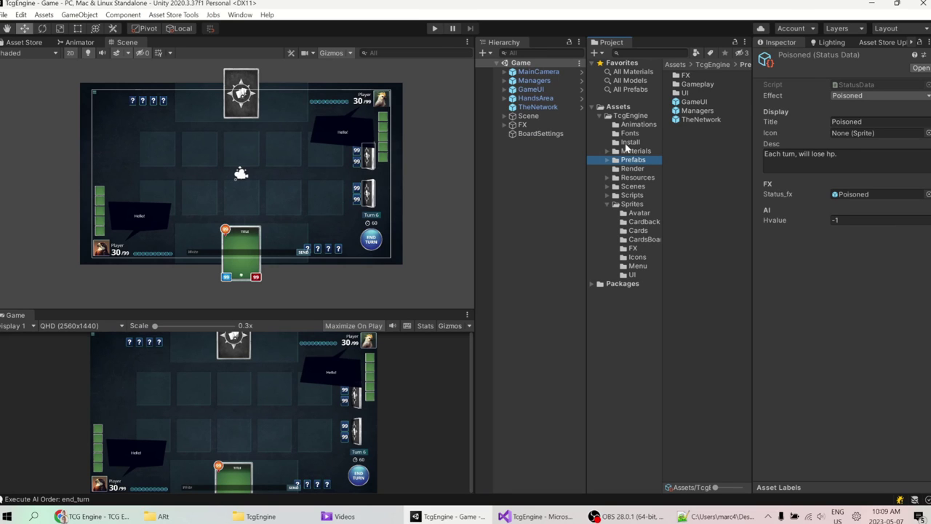
Step: Look through the Sprites folder, then list the Scripts folder's contents and expand its subfolders
click(630, 195)
click(627, 204)
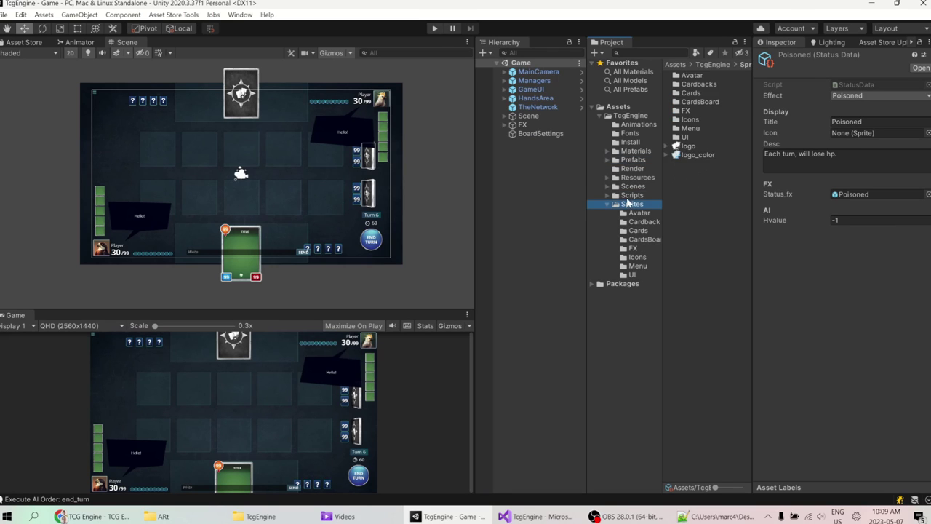
click(617, 195)
click(607, 197)
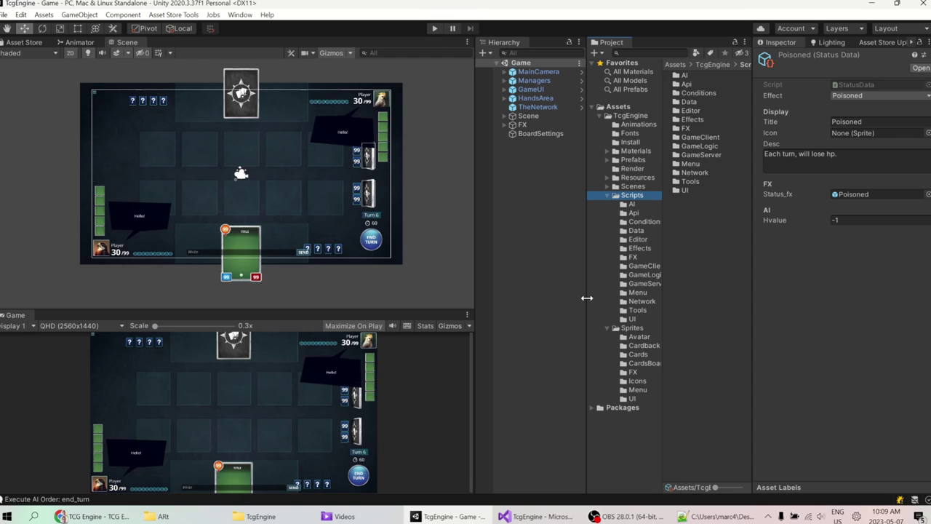
Step: Widen the Project panel's folder tree until the script subfolder names are fully readable, and list the GameLogic folder's contents
drag(587, 297, 539, 302)
drag(615, 320, 644, 320)
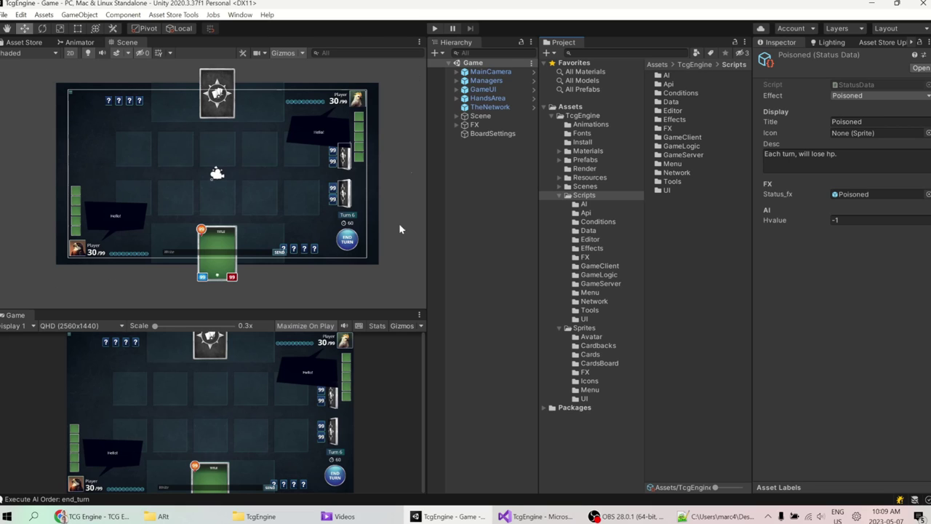
click(604, 275)
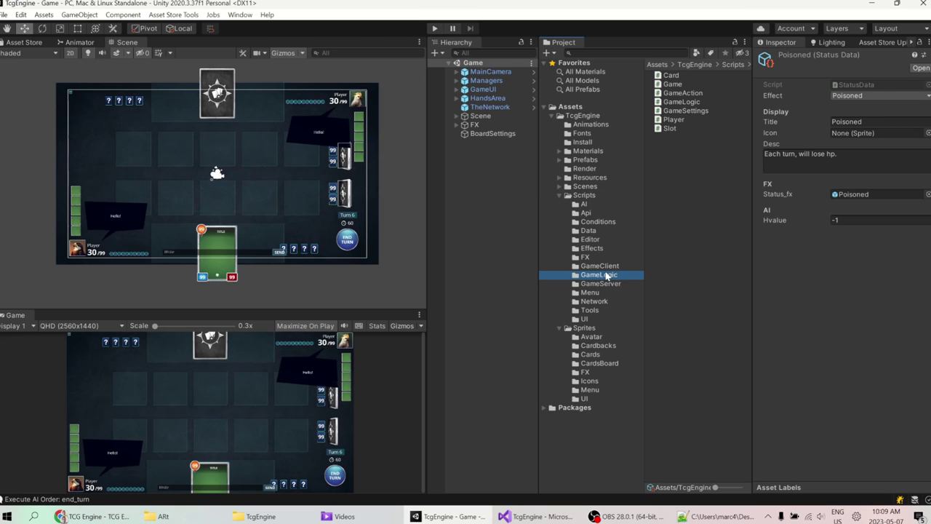
Step: Preview the code of the GameLogic, GameAction and Game scripts in the GameLogic folder
click(689, 101)
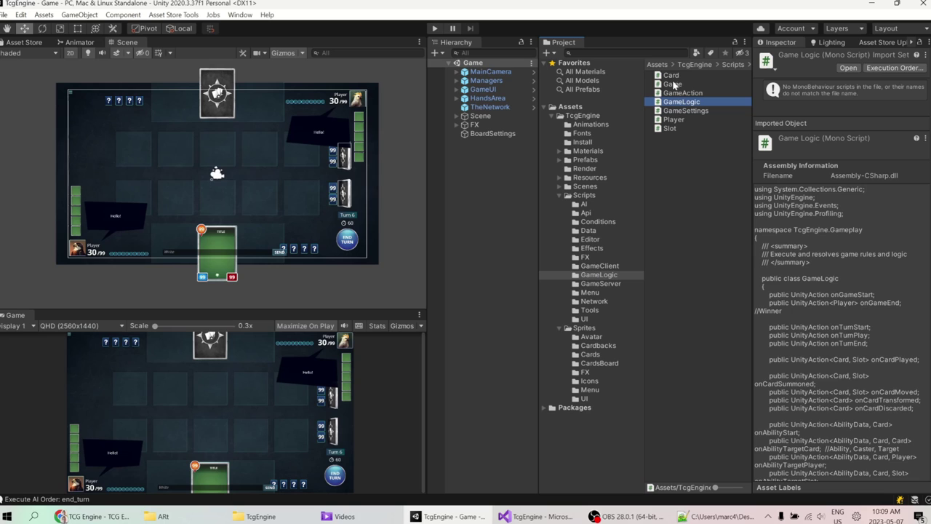
click(586, 277)
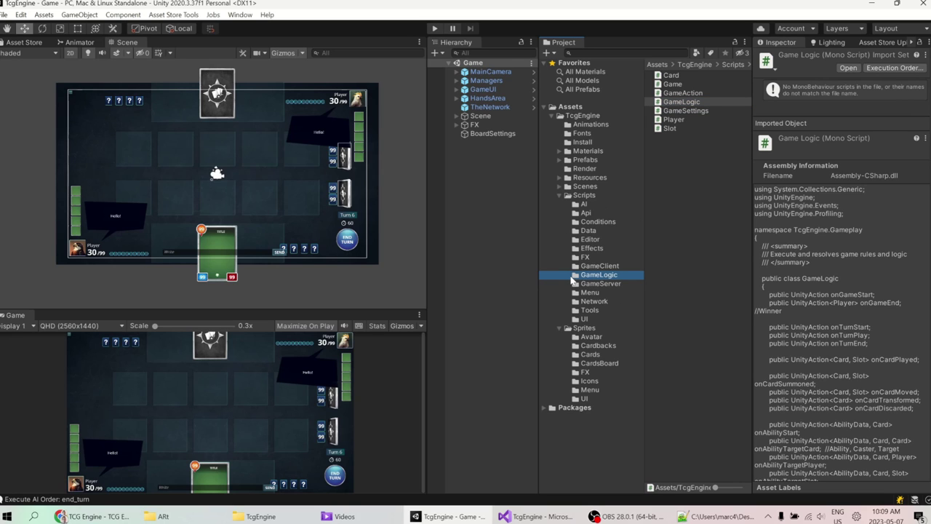
click(684, 92)
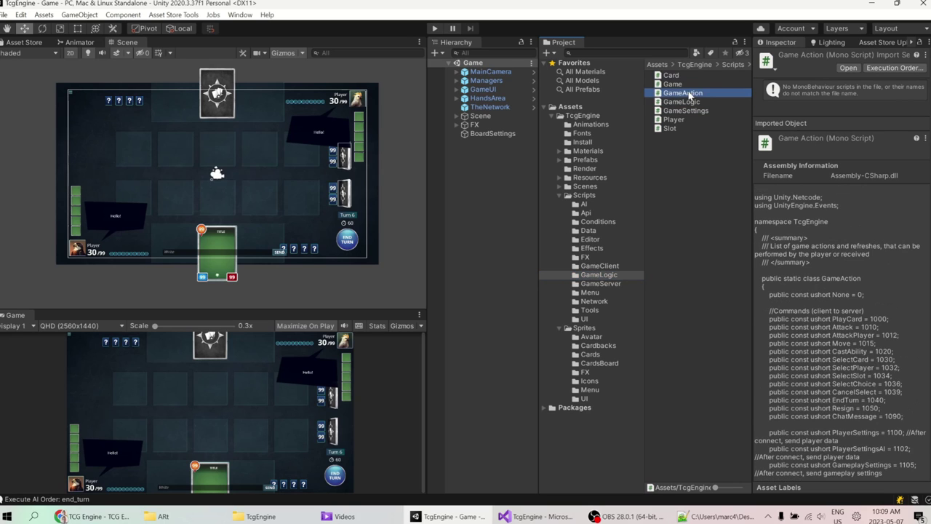
click(682, 85)
click(689, 102)
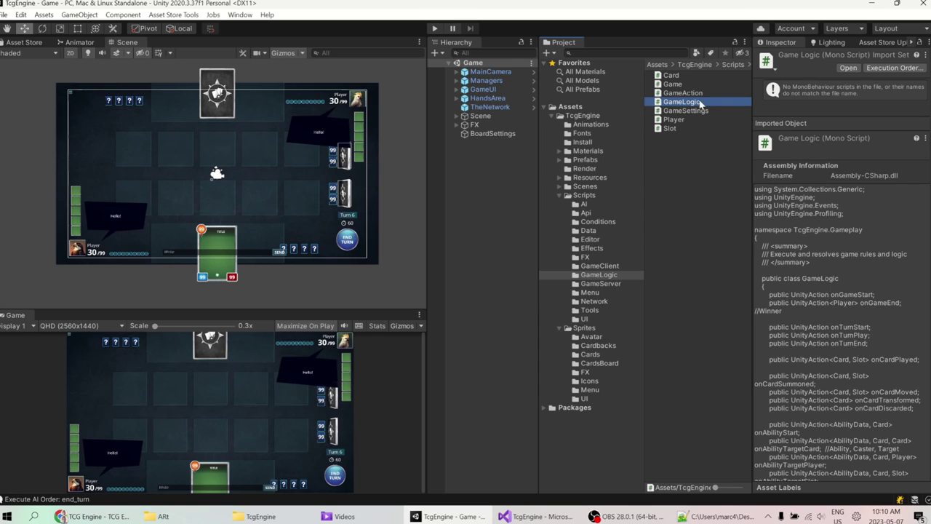
Step: Open the Game script in Visual Studio and examine the game state fields at the start of its class, such as turn_count
click(673, 84)
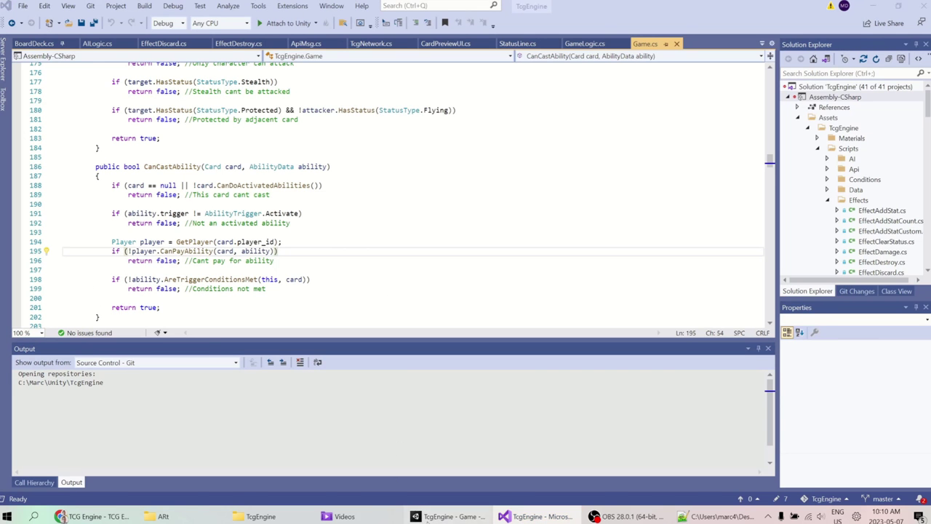
key(alt+Tab)
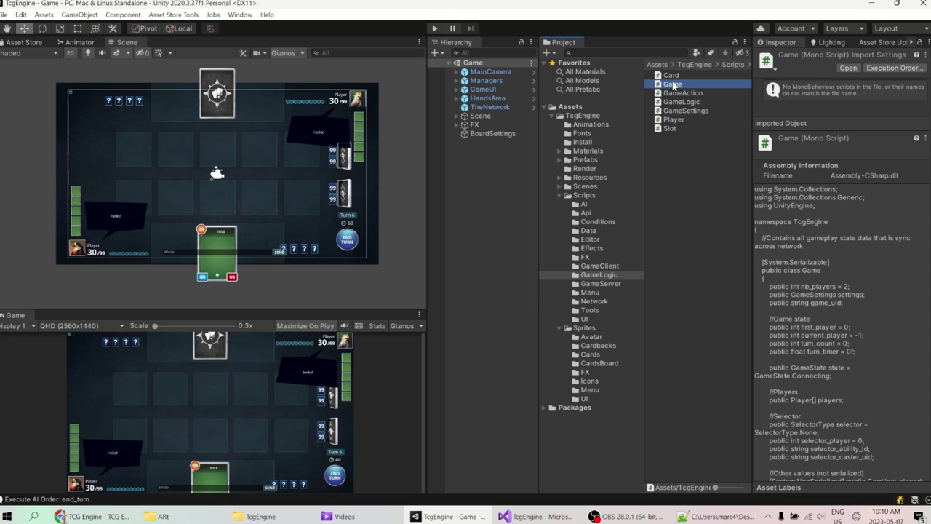
key(alt+Tab)
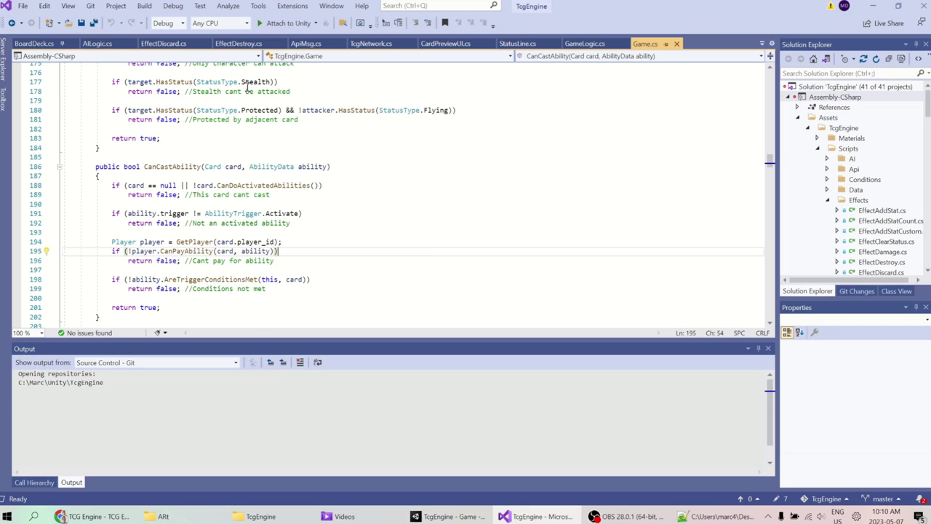
scroll(250, 207, up, 13)
scroll(250, 207, up, 20)
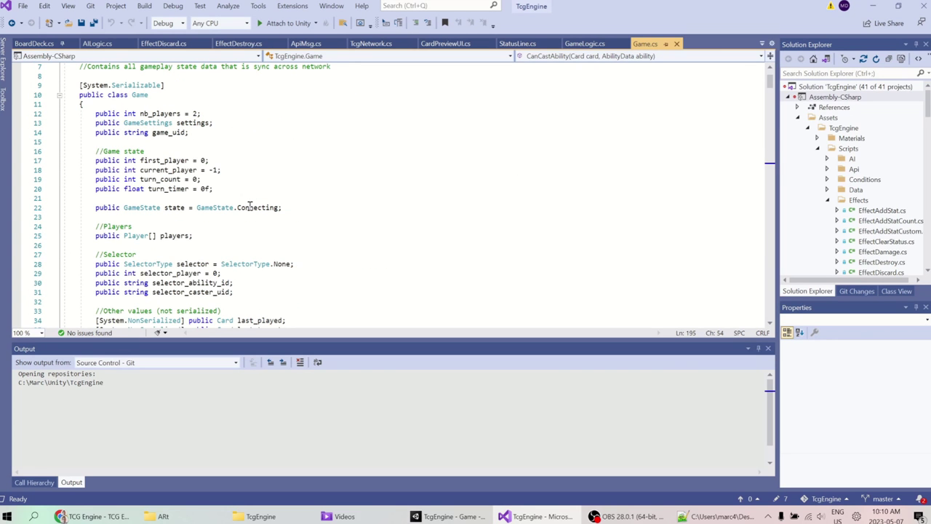
scroll(250, 207, down, 5)
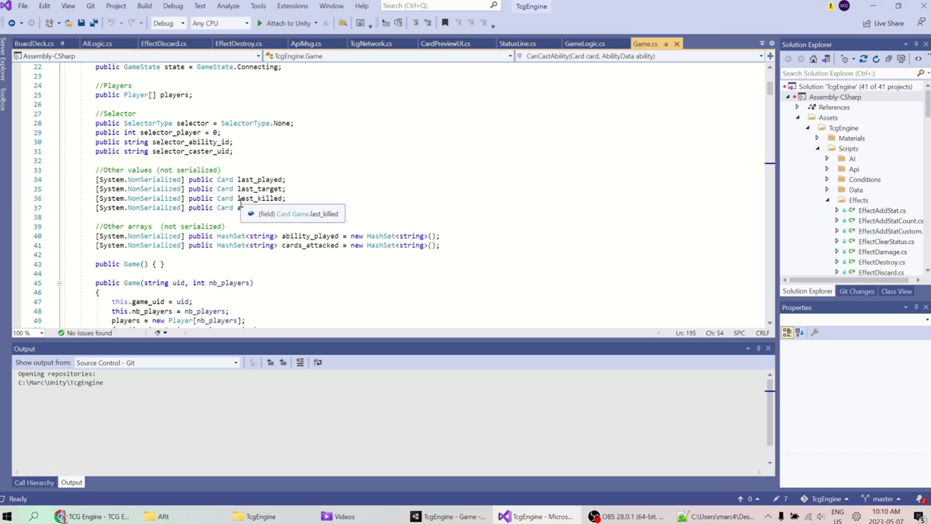
scroll(239, 206, up, 5)
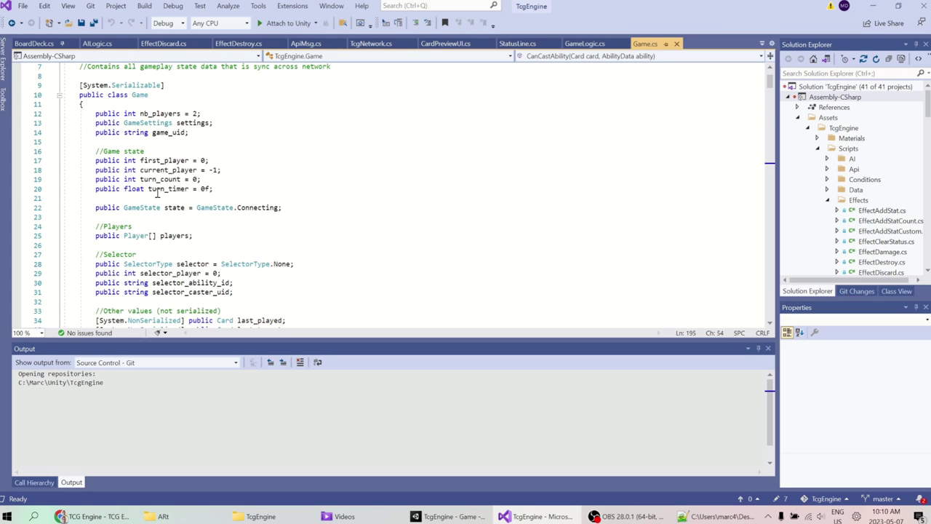
click(165, 172)
double_click(155, 180)
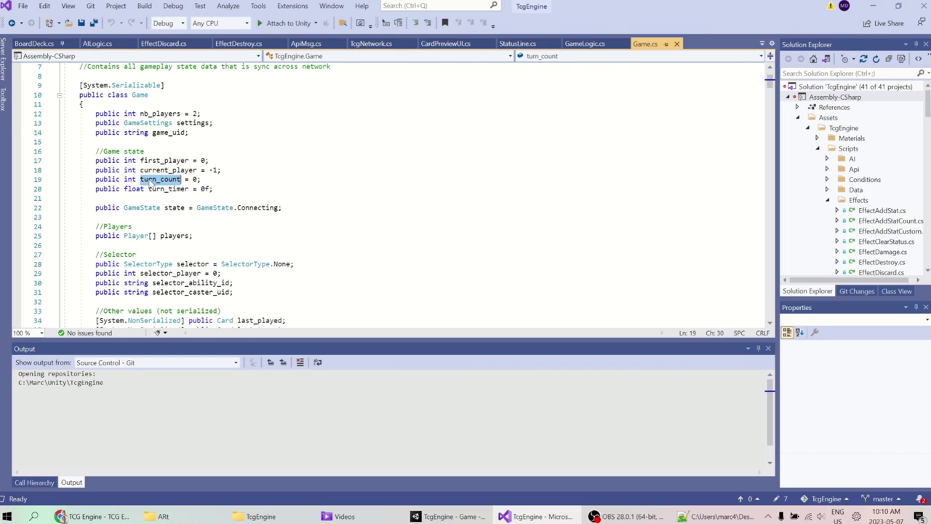
Step: Examine the players array and its surrounding fields in the Game class
scroll(208, 134, down, 4)
click(179, 126)
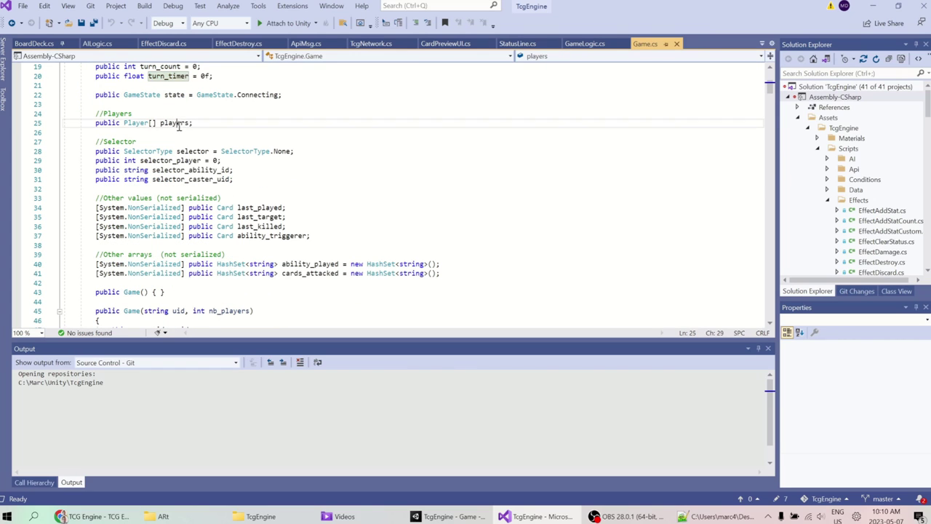
double_click(178, 125)
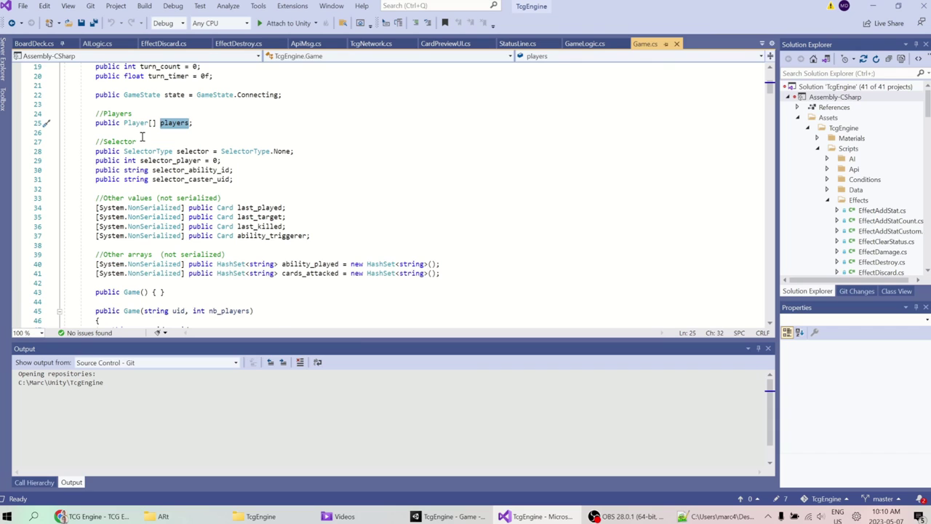
scroll(235, 201, up, 1)
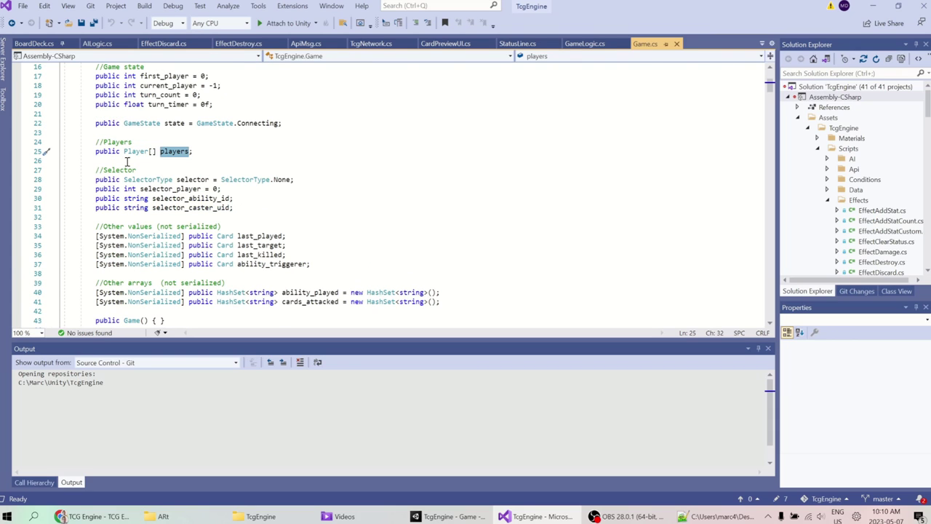
scroll(154, 155, down, 1)
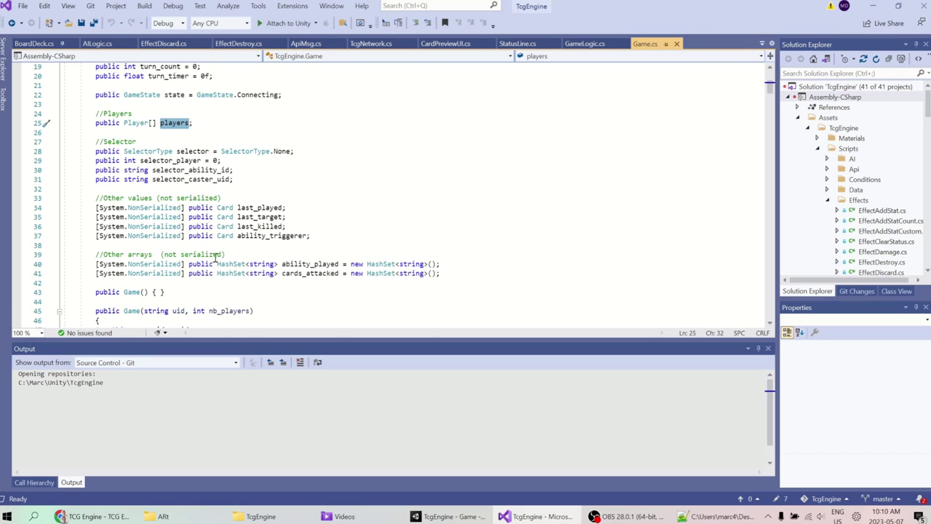
Step: Highlight the NonSerialized declarations in the Game class, from last_played through cards_attacked
scroll(216, 258, up, 2)
scroll(165, 209, down, 2)
double_click(163, 209)
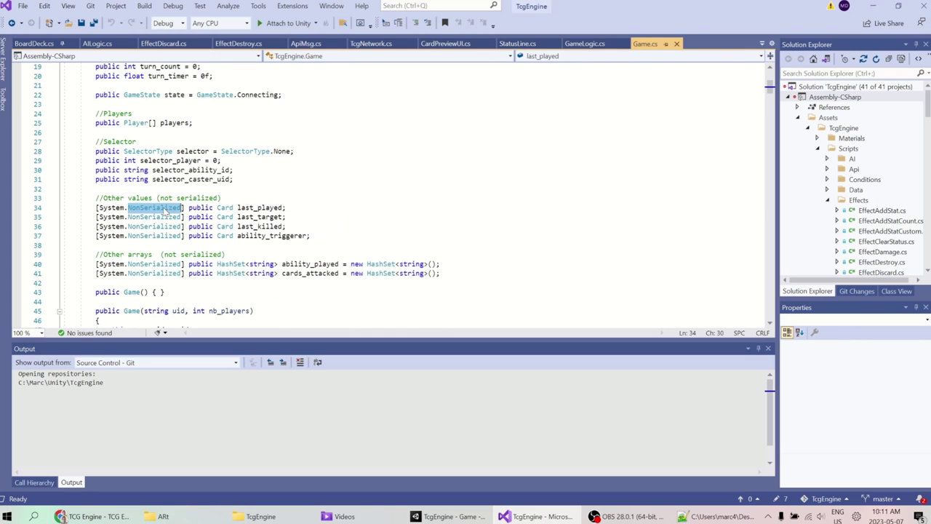
drag(95, 208, 469, 273)
scroll(193, 240, up, 1)
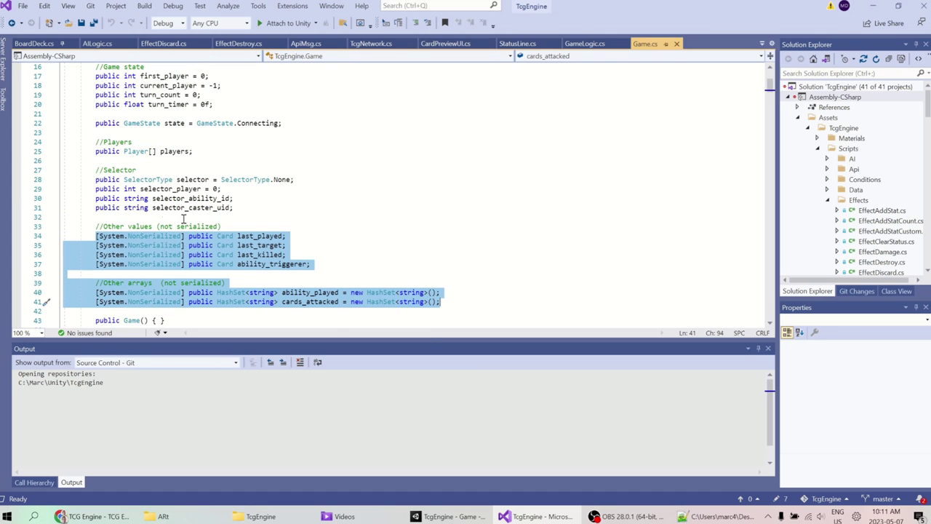
Step: Go to the Player class definition and review its identity, hp, mana and kill_count fields
click(141, 153)
key(F12)
scroll(412, 119, down, 2)
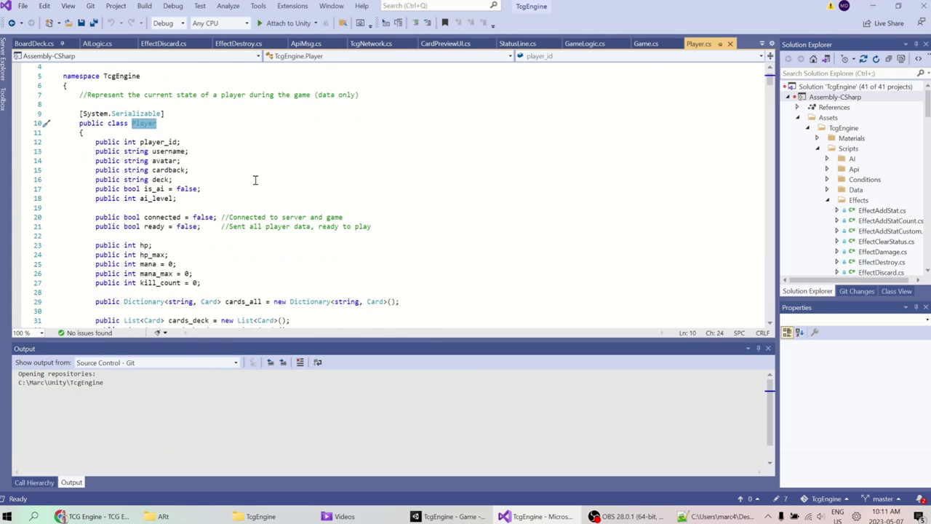
drag(95, 114, 254, 170)
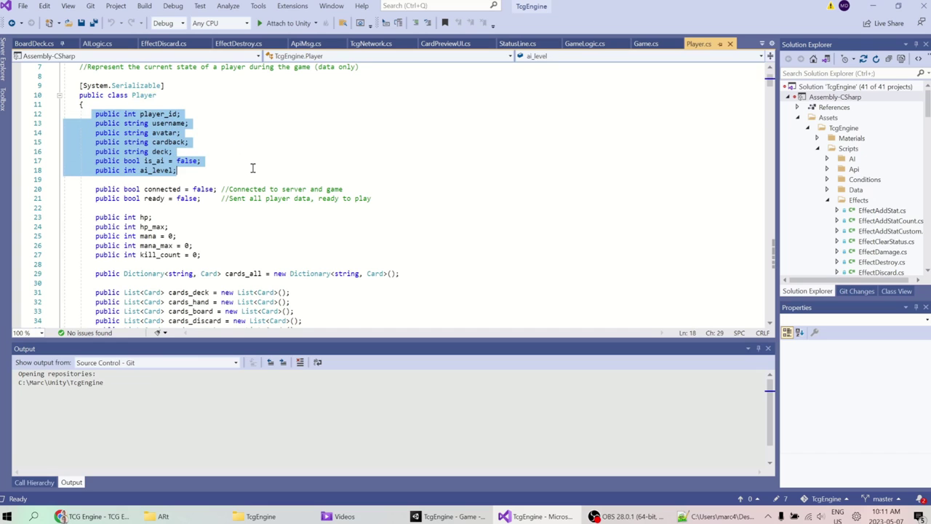
scroll(227, 171, down, 2)
double_click(144, 161)
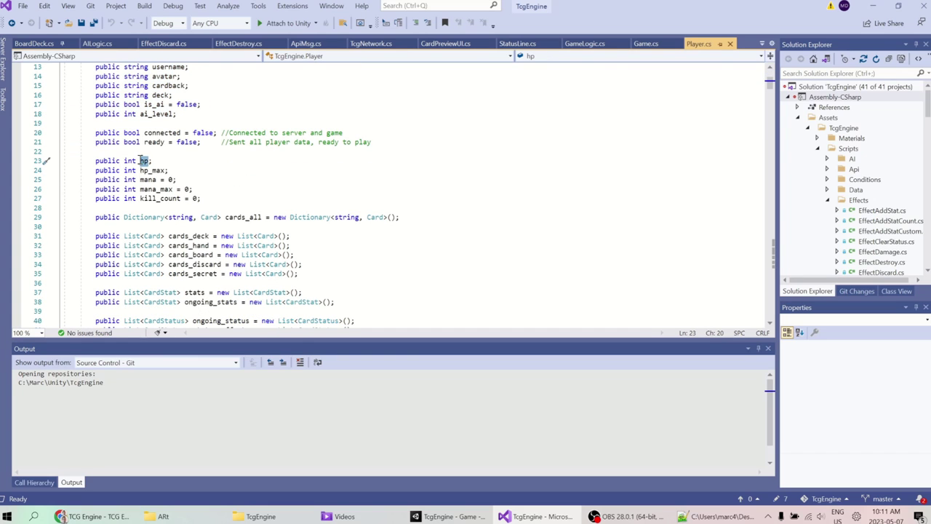
double_click(149, 180)
scroll(149, 138, down, 2)
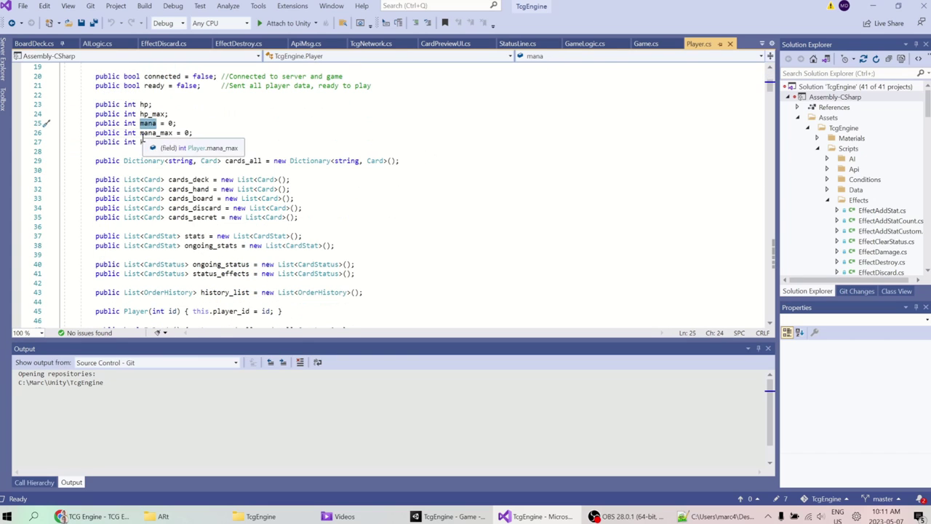
double_click(151, 143)
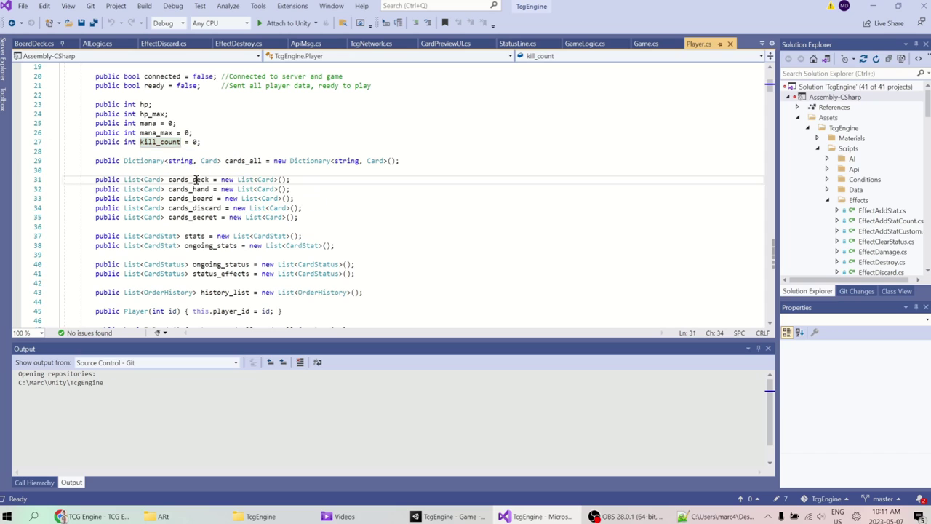
Step: Review the Player class's card lists for deck, hand, board, discard and secret cards
double_click(191, 179)
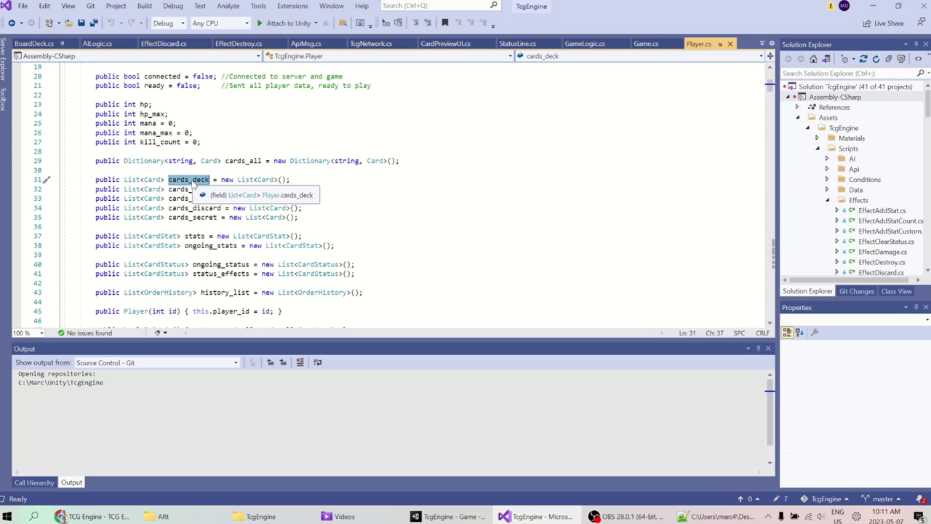
double_click(189, 189)
double_click(189, 198)
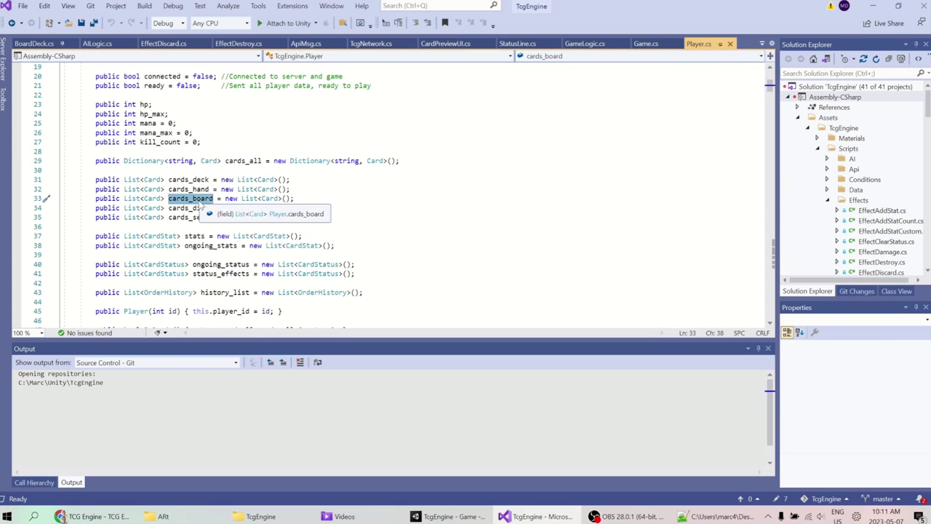
double_click(191, 209)
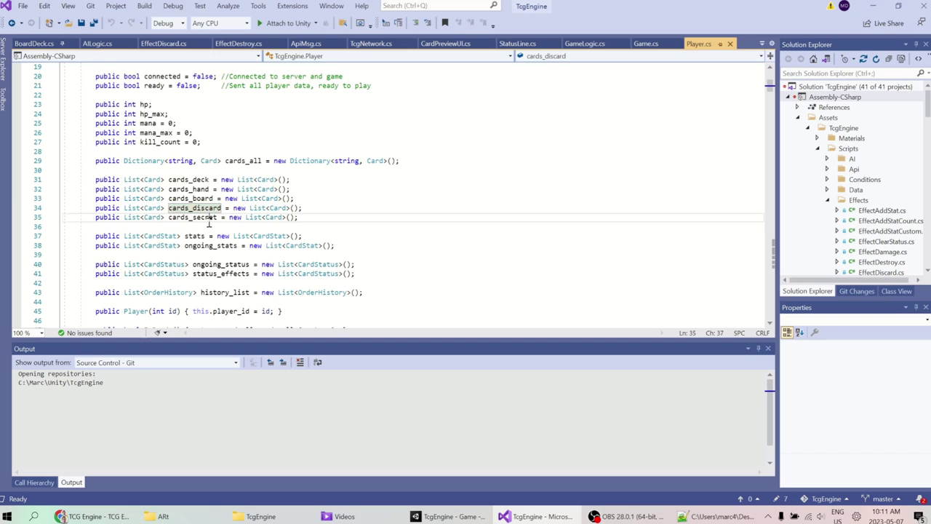
double_click(191, 217)
Step: Inspect the ongoing_stats and ongoing_status lists in the Player class
scroll(458, 207, down, 2)
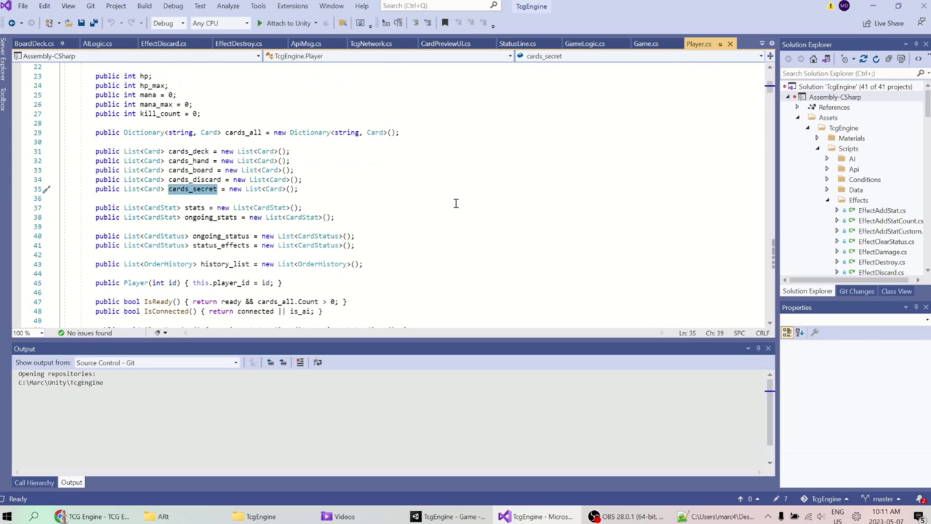
double_click(212, 190)
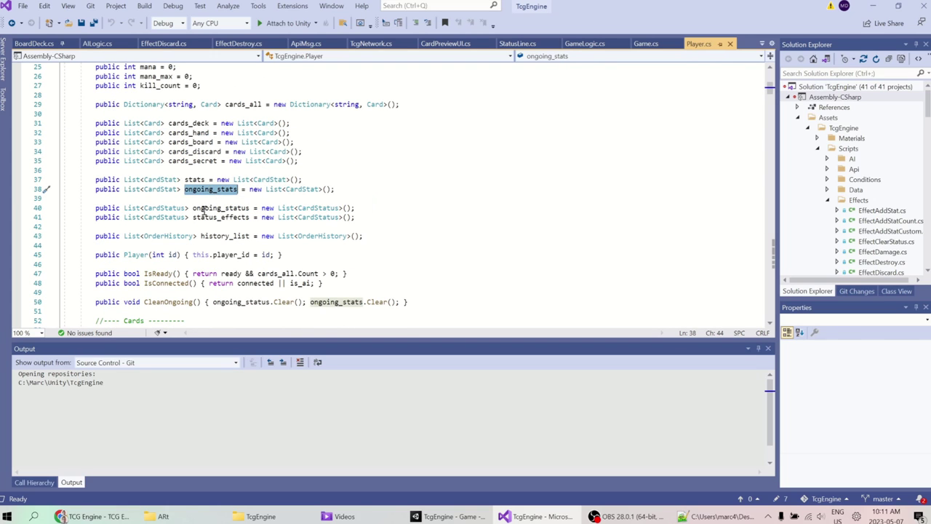
double_click(220, 209)
scroll(297, 189, up, 3)
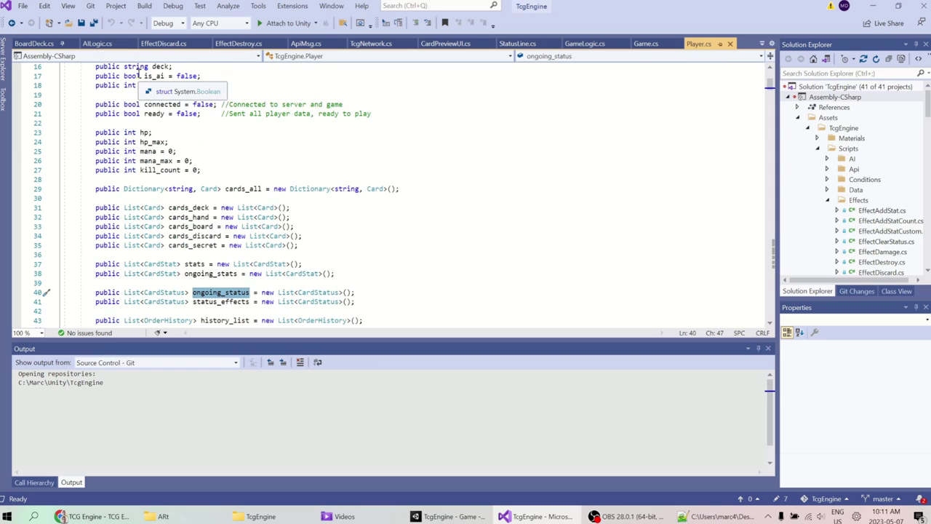
Step: Go to the Card class definition from the cards_deck declaration and review its mana, attack and hp fields
scroll(218, 116, up, 3)
scroll(251, 145, down, 4)
right_click(149, 180)
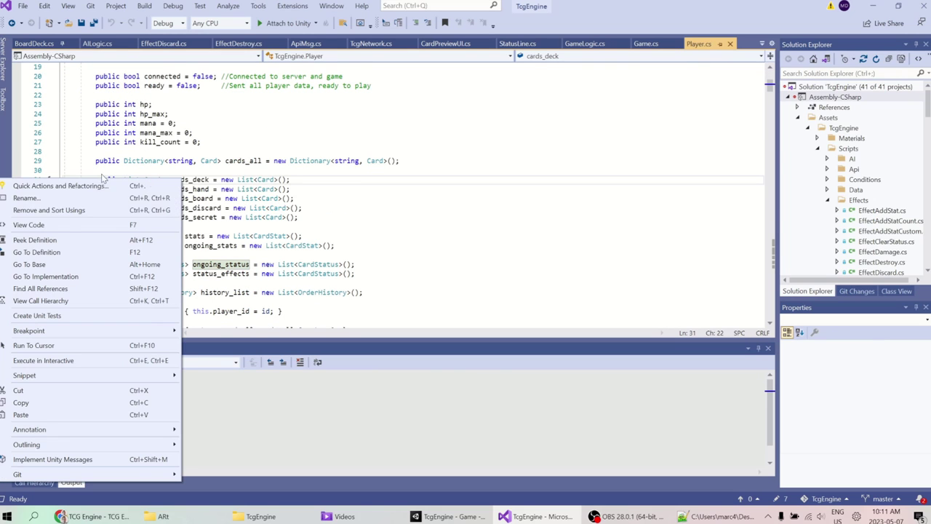
click(69, 253)
scroll(195, 175, down, 4)
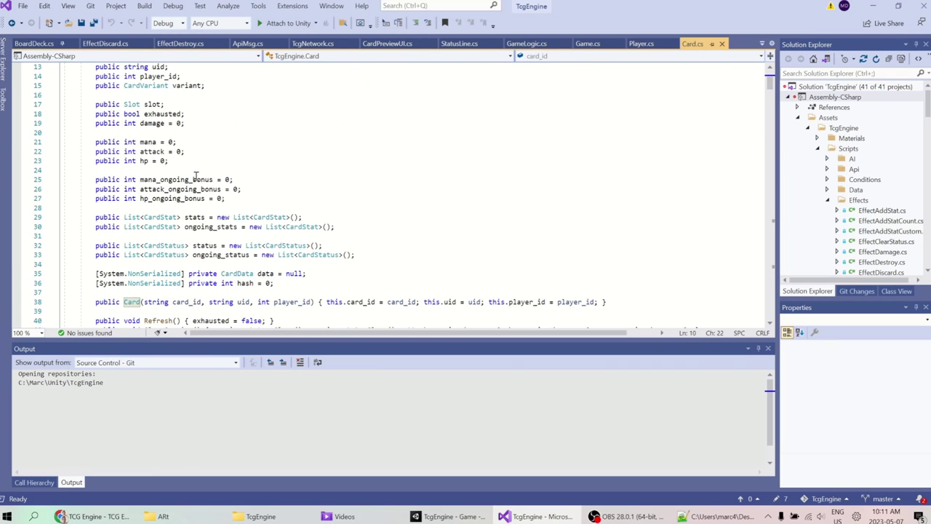
click(155, 143)
double_click(152, 151)
scroll(252, 234, up, 3)
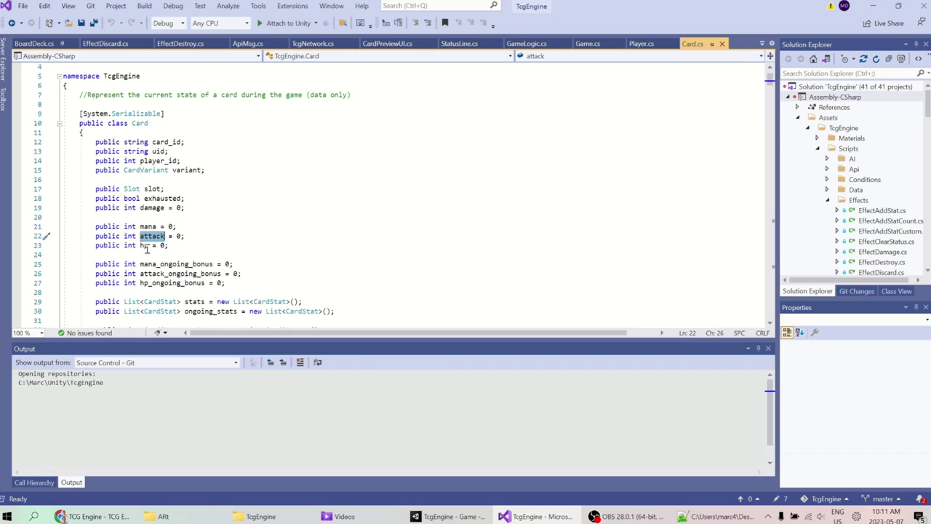
click(146, 249)
scroll(219, 146, down, 1)
Step: Examine the Card class's exhausted and damage fields, followed by its ongoing bonus, stat and status declarations
double_click(155, 180)
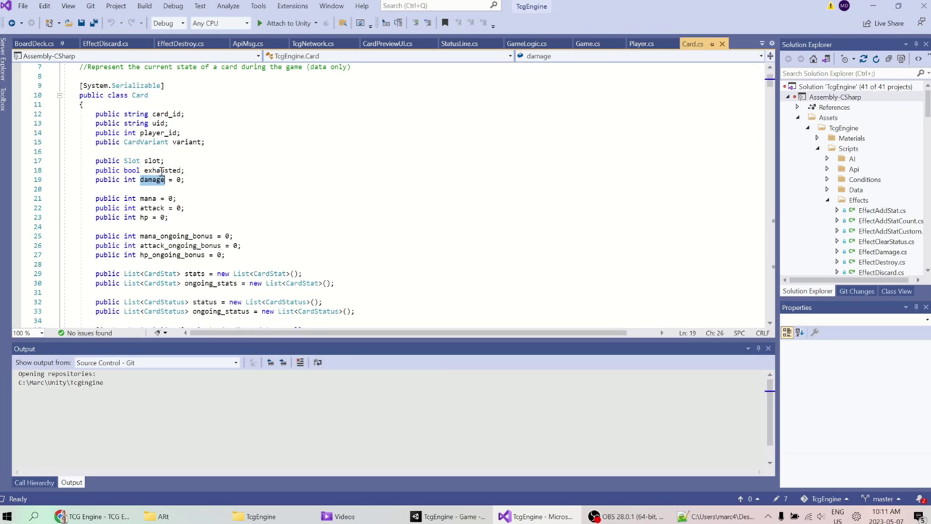
double_click(161, 170)
double_click(152, 181)
click(219, 181)
scroll(293, 189, down, 2)
scroll(294, 189, down, 2)
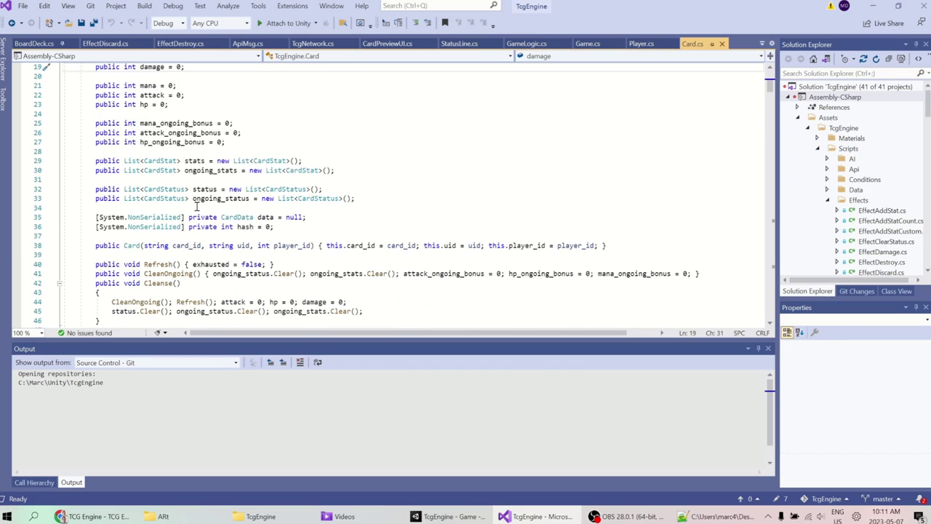
Step: Compare the Card class's stats and status lists with their ongoing_stats and ongoing_status counterparts
double_click(195, 161)
double_click(204, 189)
double_click(210, 198)
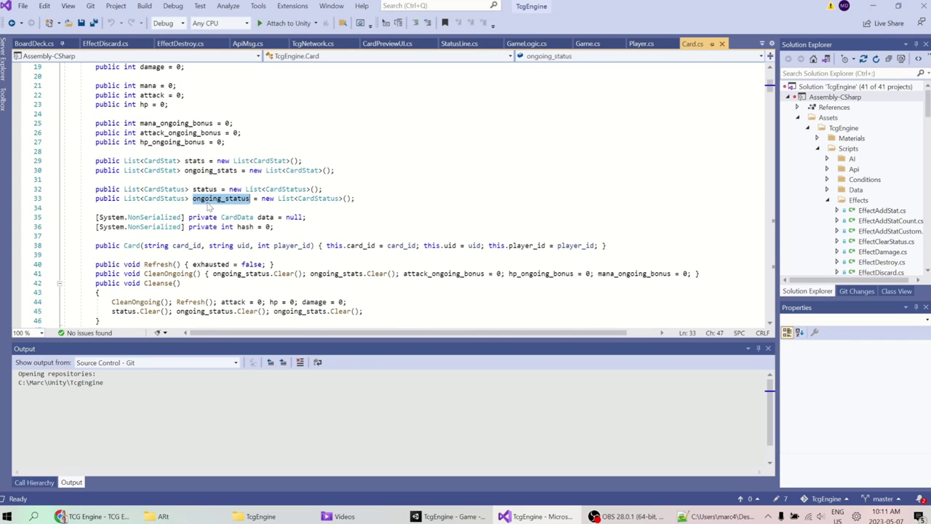
double_click(194, 161)
double_click(207, 170)
Step: Examine the mana_ongoing_bonus, attack_ongoing_bonus and hp_ongoing_bonus fields one by one in the Card class
scroll(208, 171, up, 1)
click(164, 170)
click(161, 151)
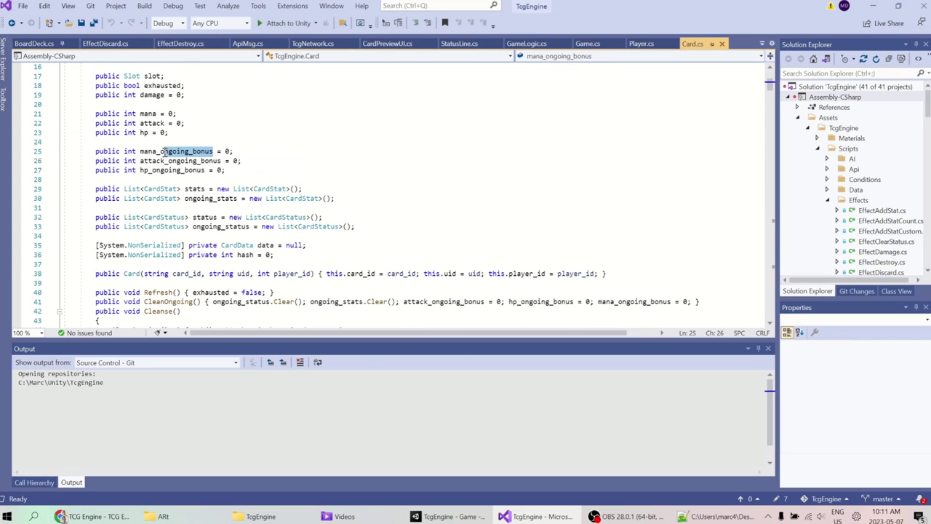
click(168, 160)
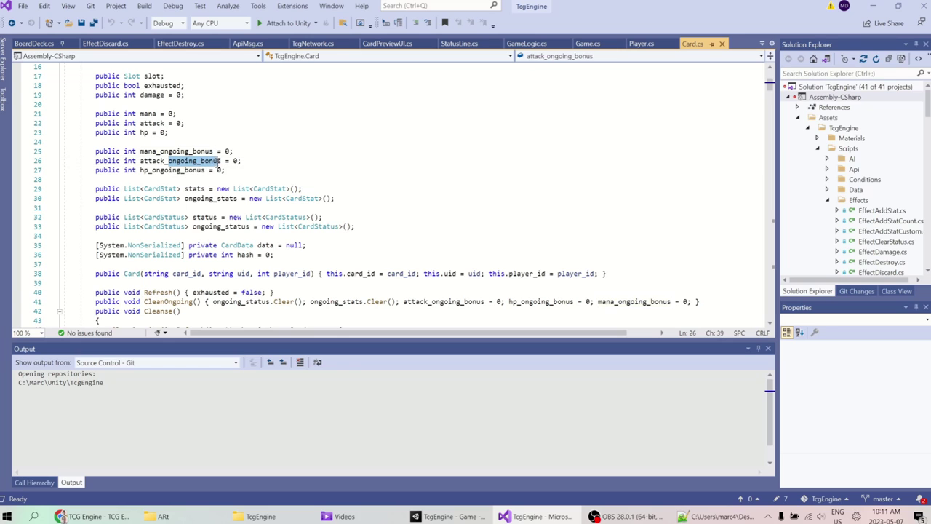
drag(202, 171, 160, 172)
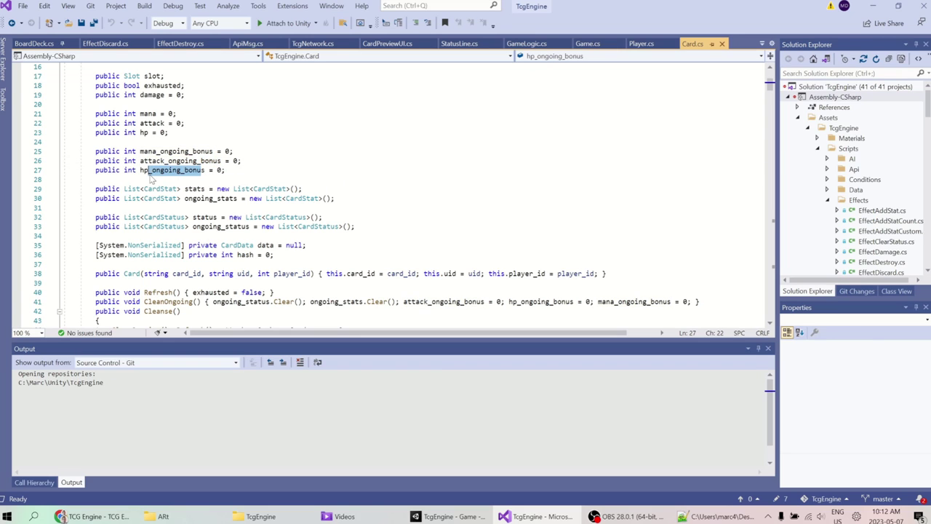
double_click(153, 171)
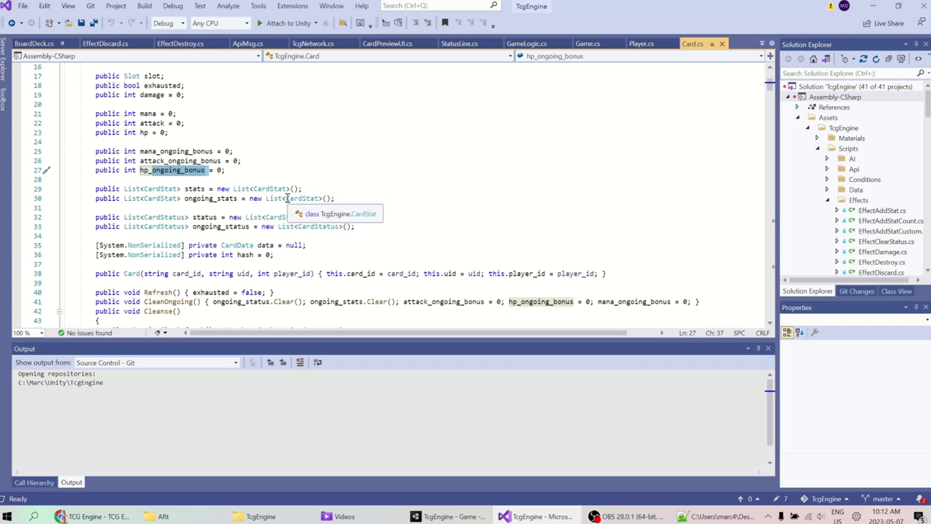
double_click(175, 152)
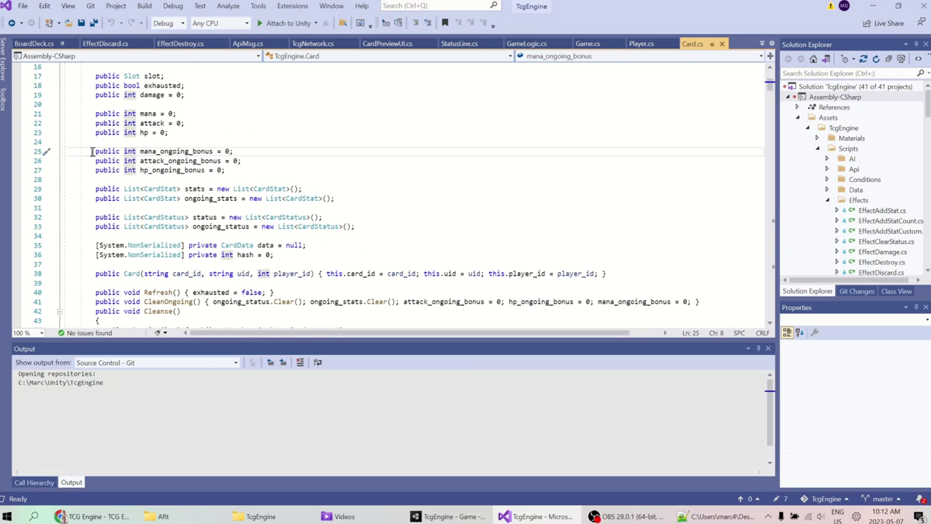
Step: Highlight the three ongoing bonus declarations as a block and review them alongside the Card class's base fields
drag(95, 152, 321, 172)
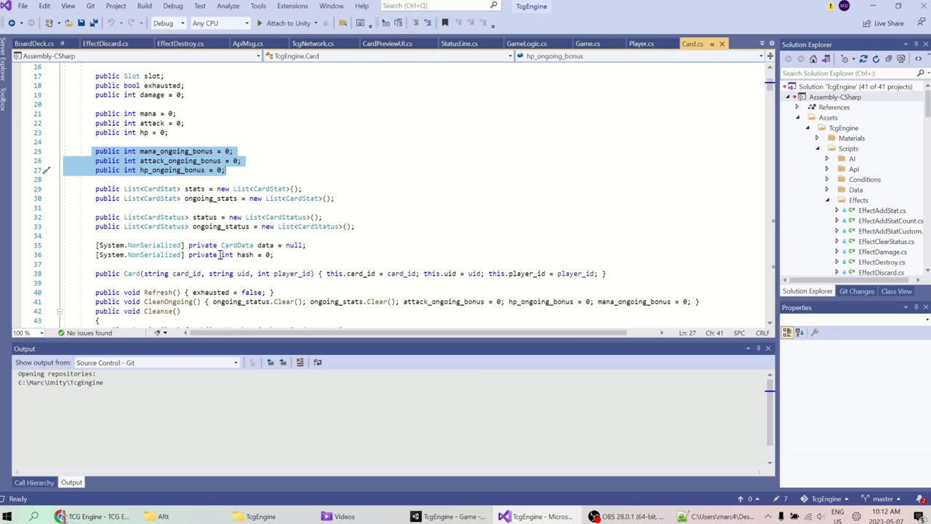
scroll(414, 162, up, 2)
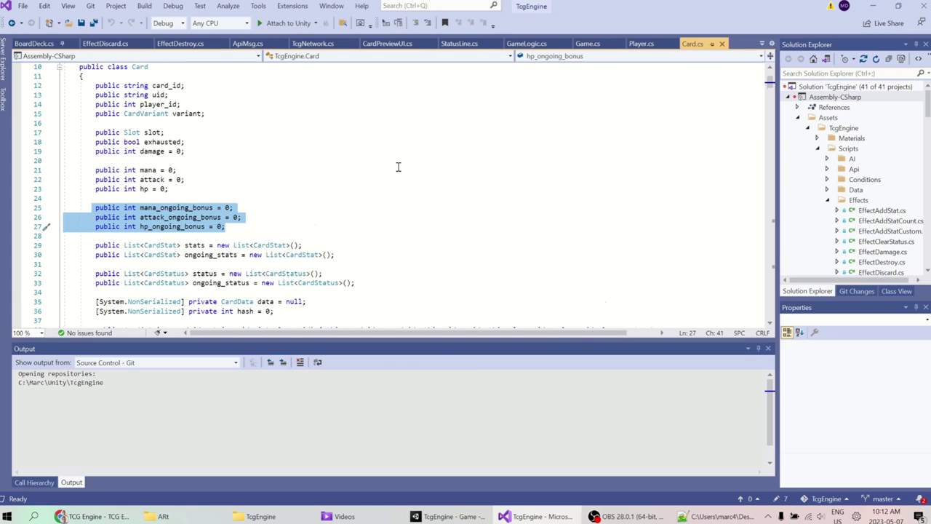
scroll(398, 167, down, 1)
drag(231, 198, 95, 180)
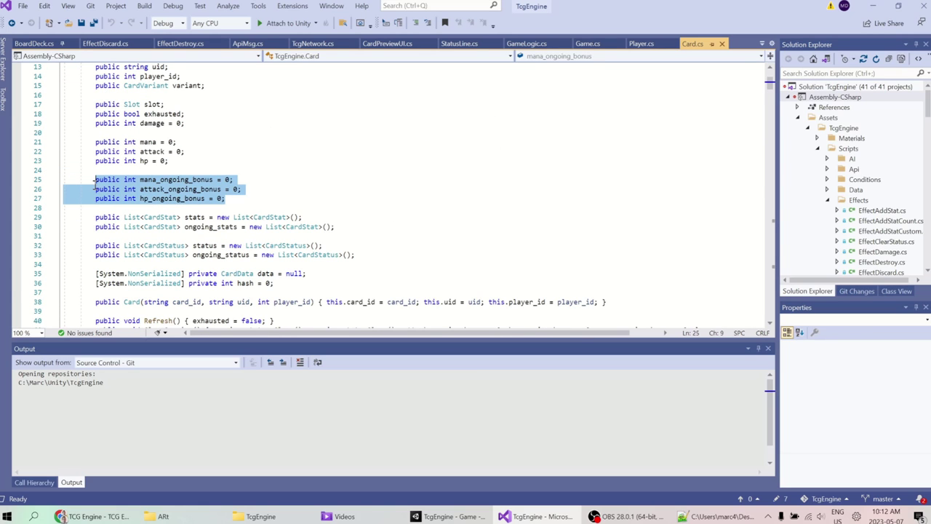
click(190, 179)
double_click(147, 180)
scroll(232, 169, up, 2)
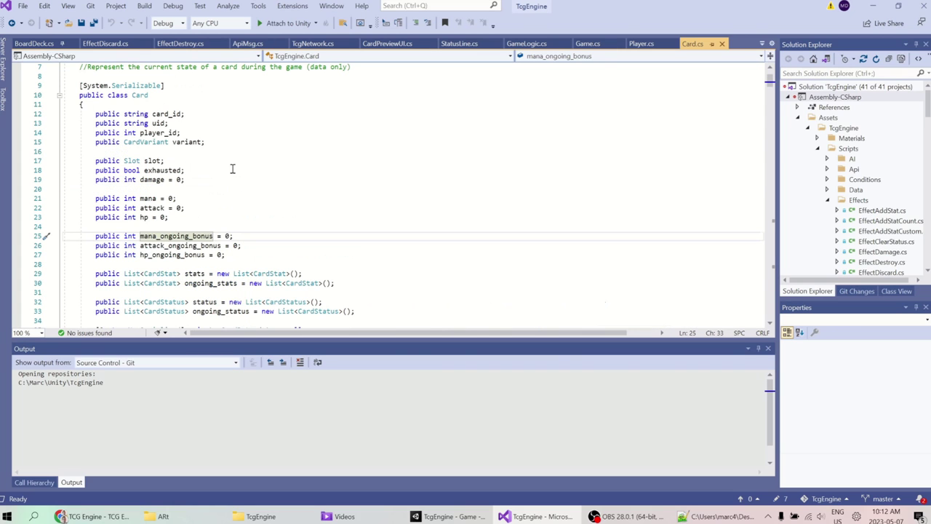
scroll(234, 169, down, 2)
Step: Switch to Unity and open the GameLogic script from the GameLogic folder for editing
key(alt+Tab)
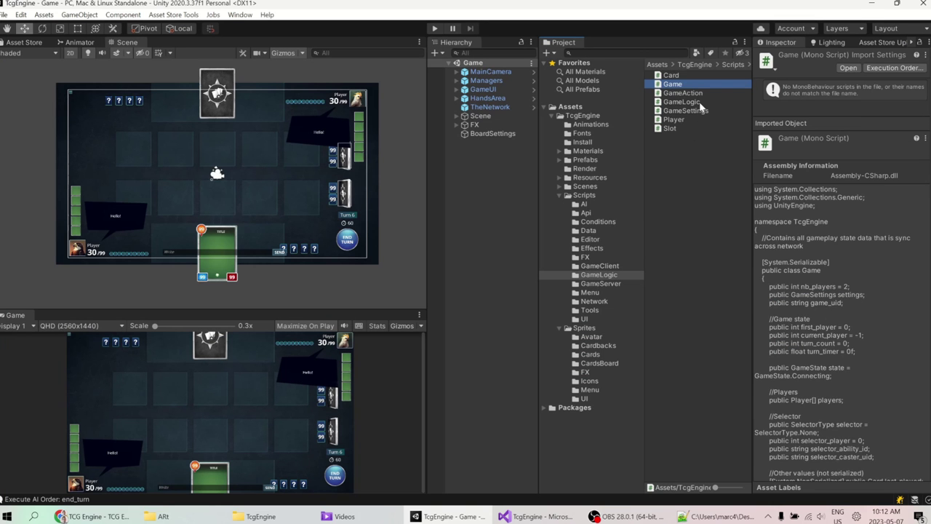
click(700, 104)
double_click(700, 104)
Step: Skim GameLogic's turn phase functions from StartGame and StartTurn through to CheckForWinner
scroll(716, 103, up, 20)
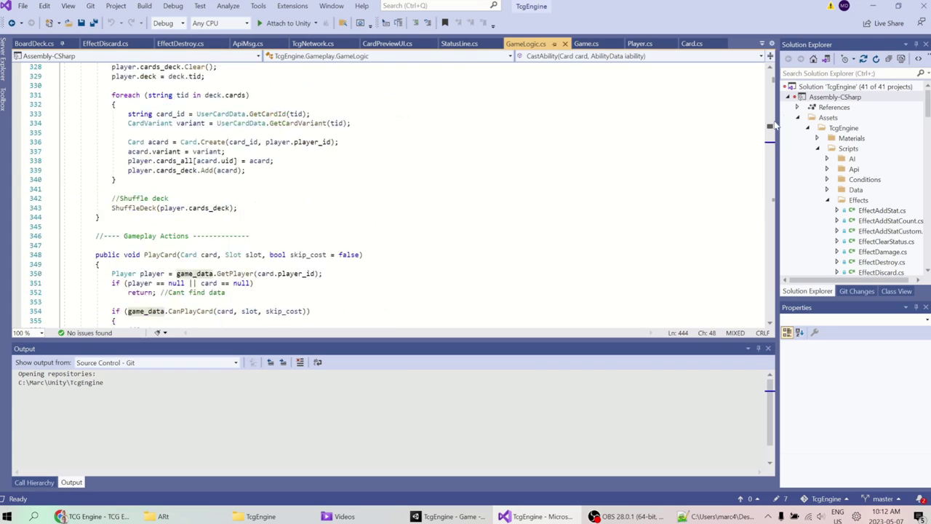
scroll(342, 191, down, 13)
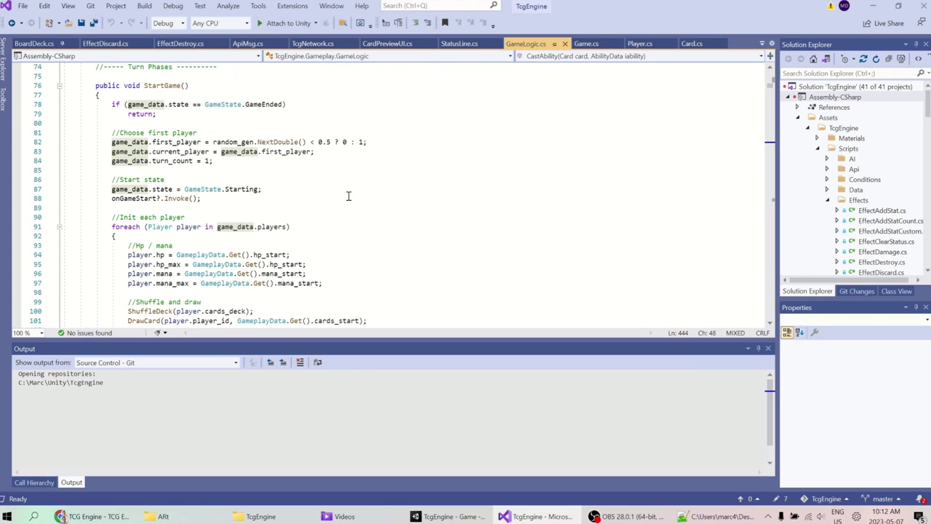
scroll(432, 198, down, 20)
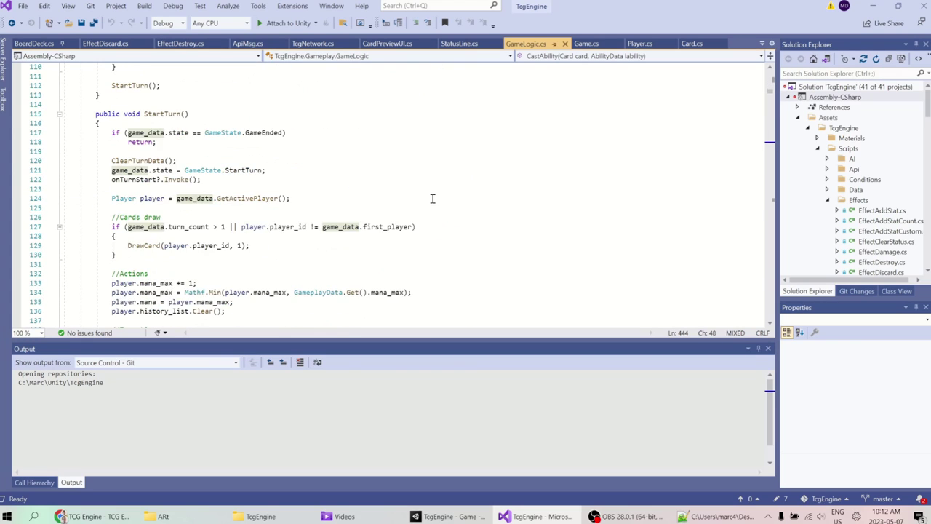
scroll(431, 200, down, 20)
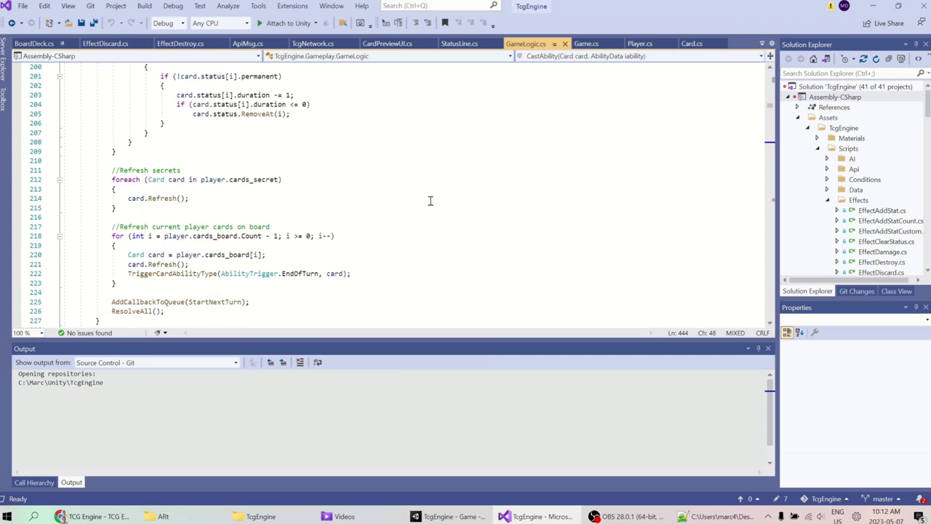
scroll(430, 201, down, 20)
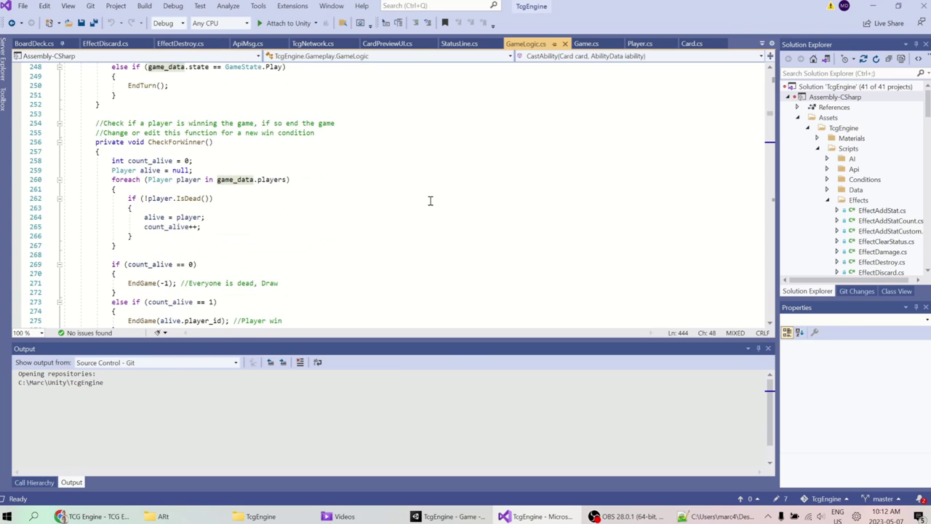
Step: Locate the PlayCard function under Gameplay Actions and enlarge the code editor area to show more of it
double_click(160, 161)
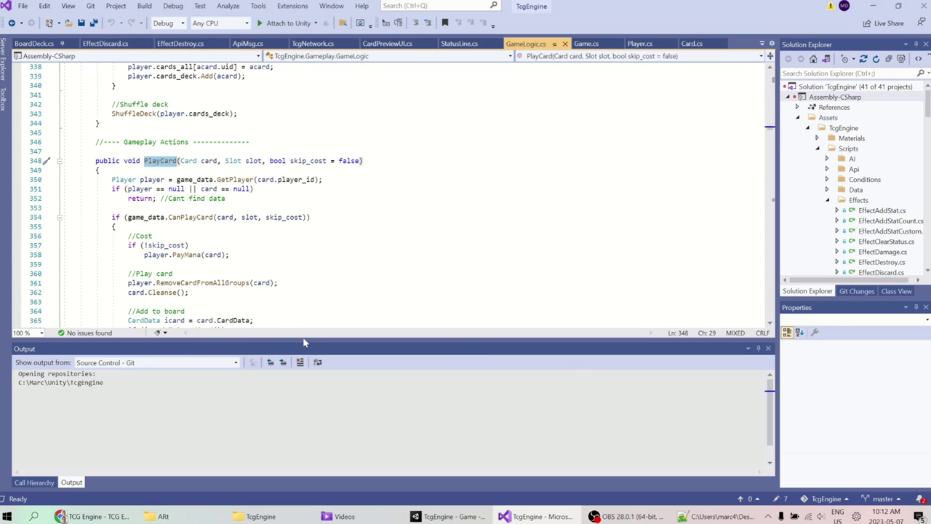
drag(304, 340, 276, 384)
scroll(259, 286, down, 2)
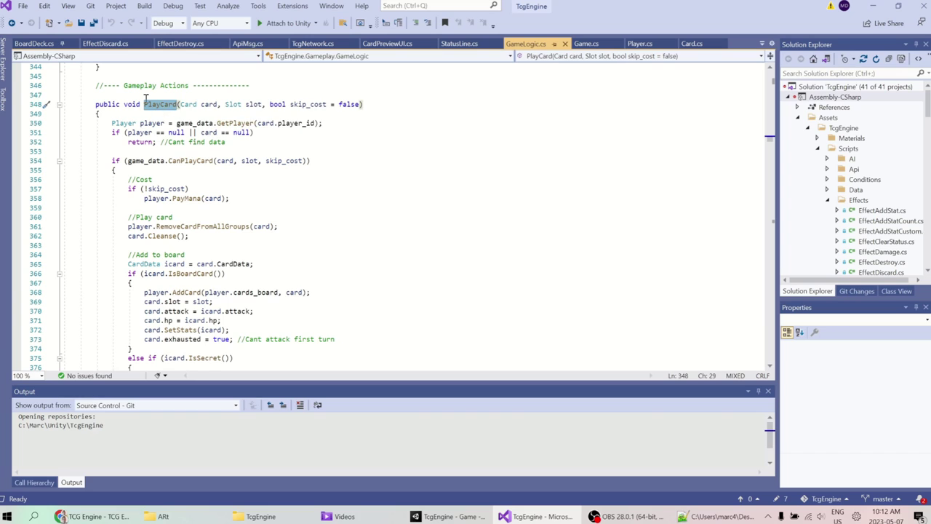
Step: Examine PlayCard's CanPlayCard check, followed by its PayMana, RemoveCardFromAllGroups and Cleanse calls
click(188, 160)
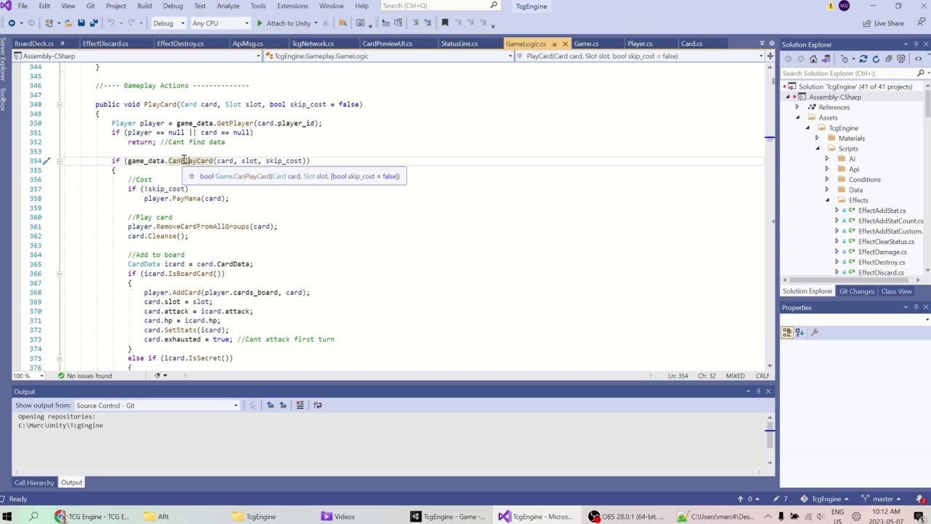
scroll(184, 159, down, 1)
click(231, 170)
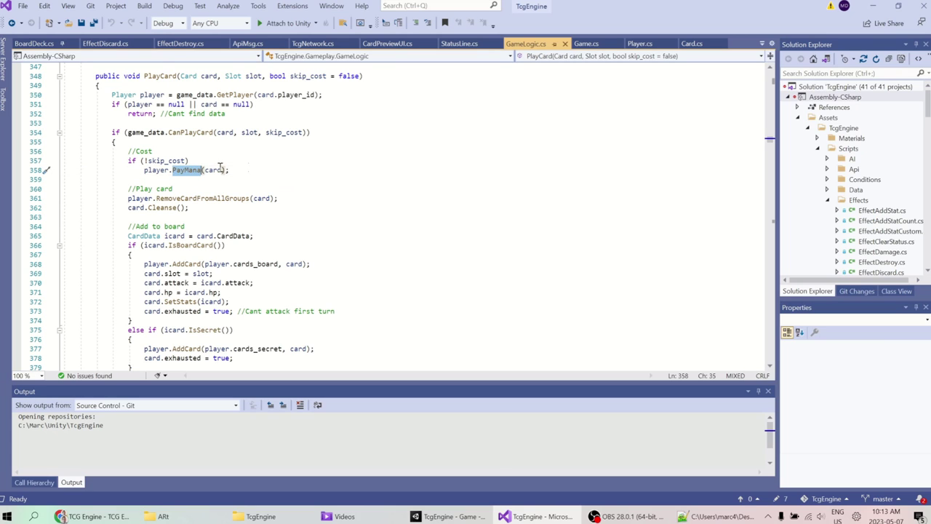
scroll(296, 167, down, 2)
double_click(187, 143)
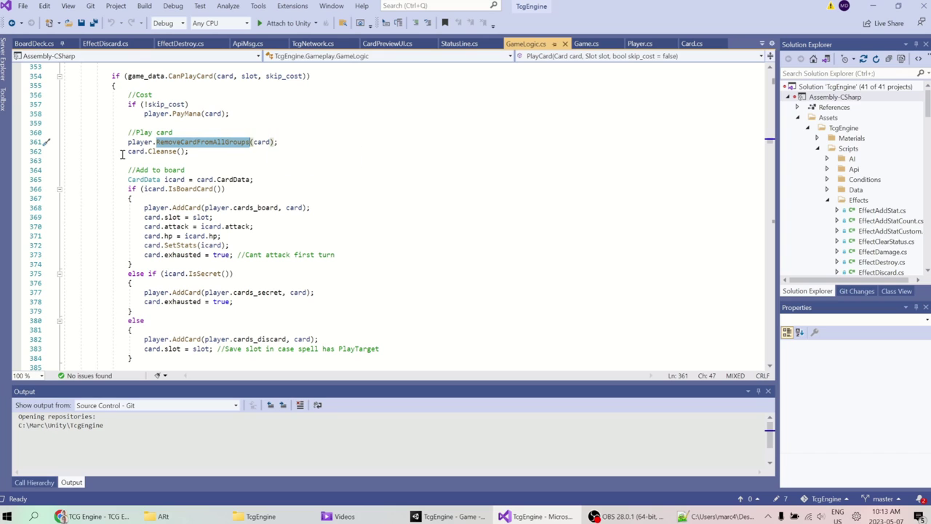
click(165, 151)
scroll(174, 157, down, 2)
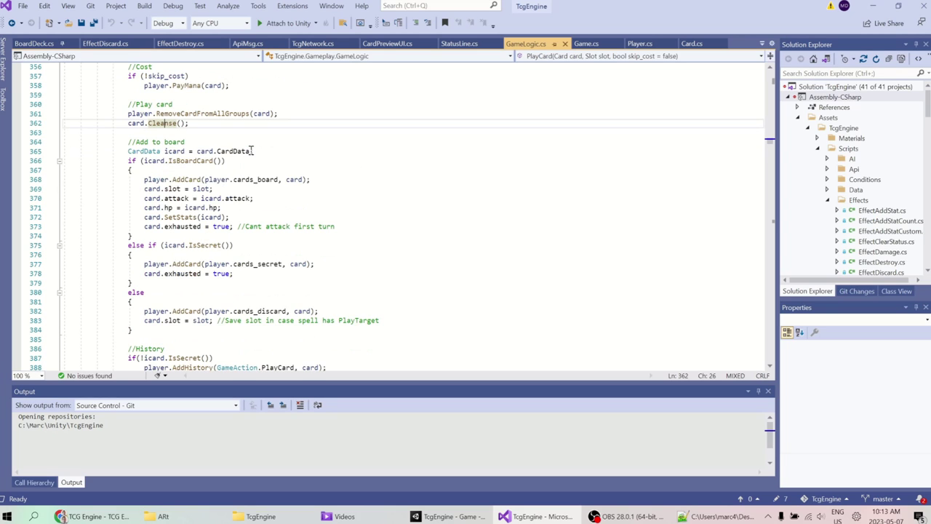
Step: Review PlayCard's IsBoardCard branch, covering the cards_board addition and the slot, attack, hp and exhausted assignments
double_click(190, 133)
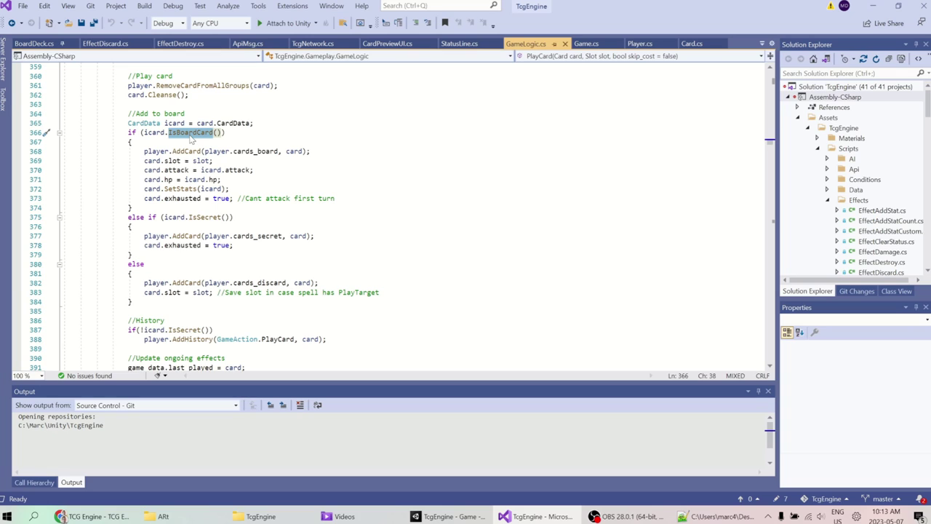
drag(145, 151, 357, 151)
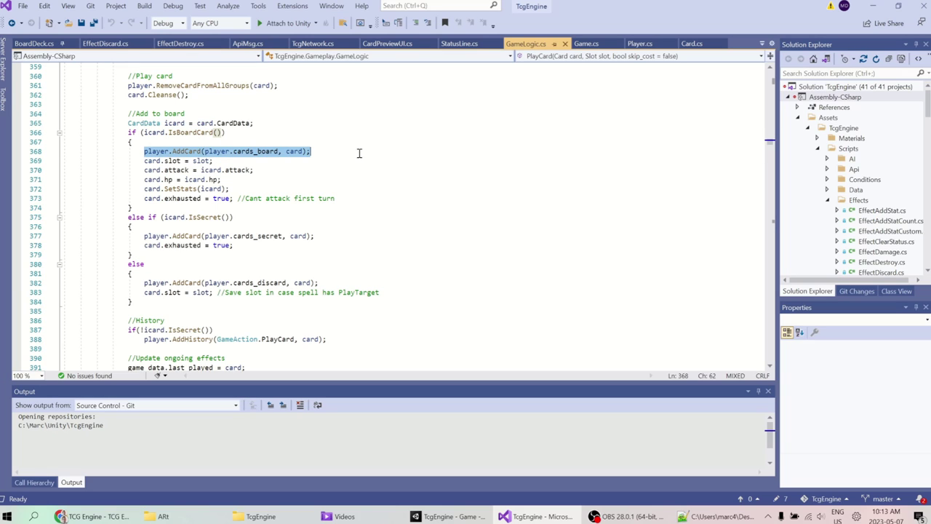
double_click(255, 151)
double_click(172, 161)
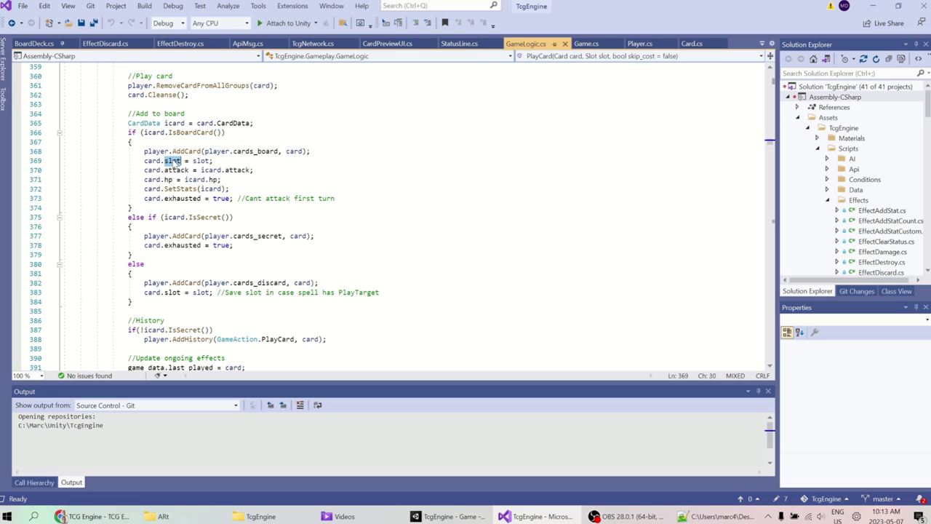
double_click(176, 170)
click(165, 180)
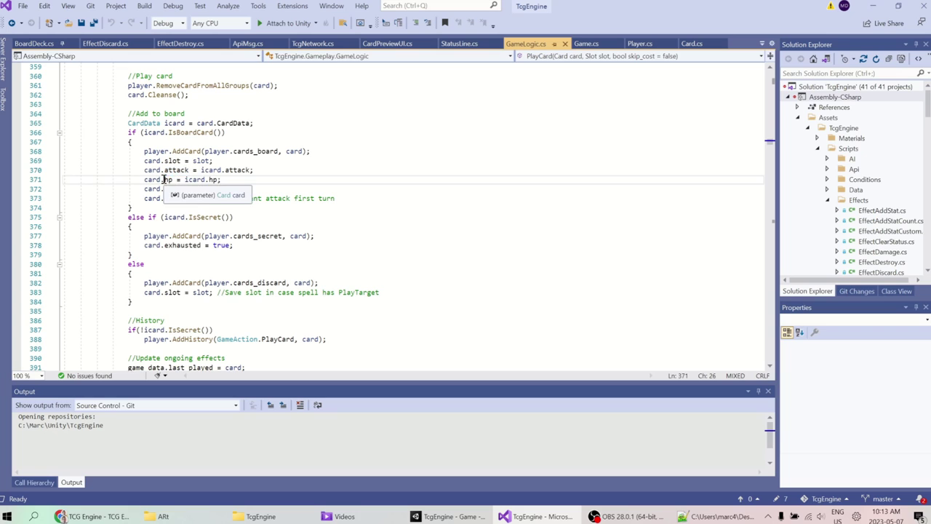
click(180, 196)
scroll(335, 206, down, 1)
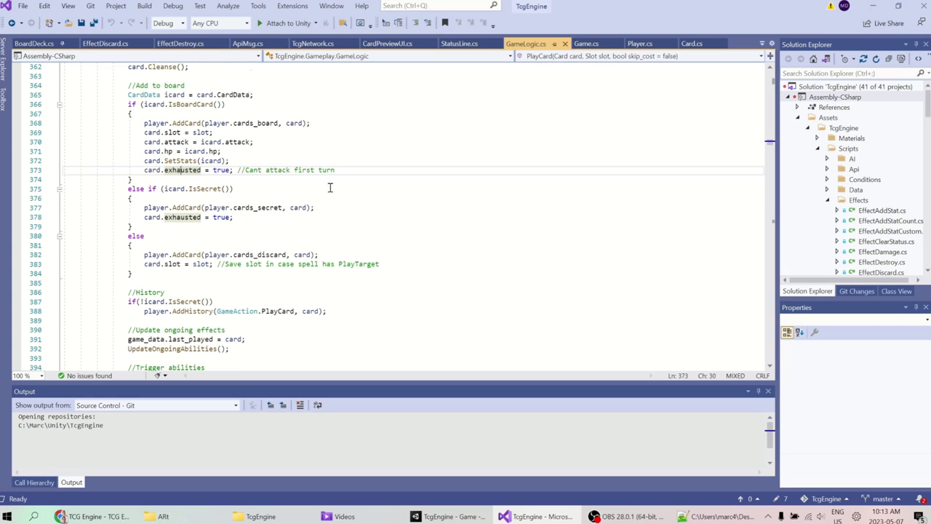
Step: Examine how PlayCard adds secret cards to cards_secret and other cards to cards_discard
scroll(330, 187, down, 1)
click(182, 179)
click(262, 189)
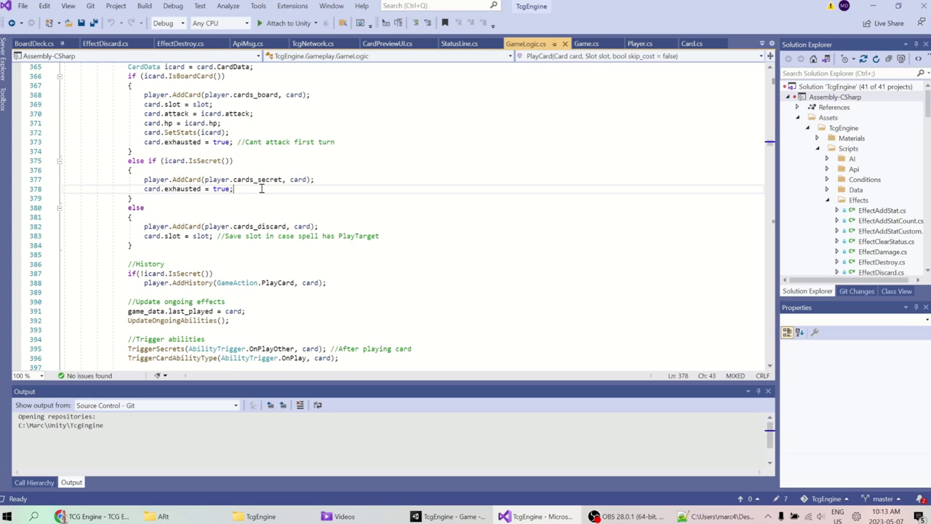
double_click(260, 180)
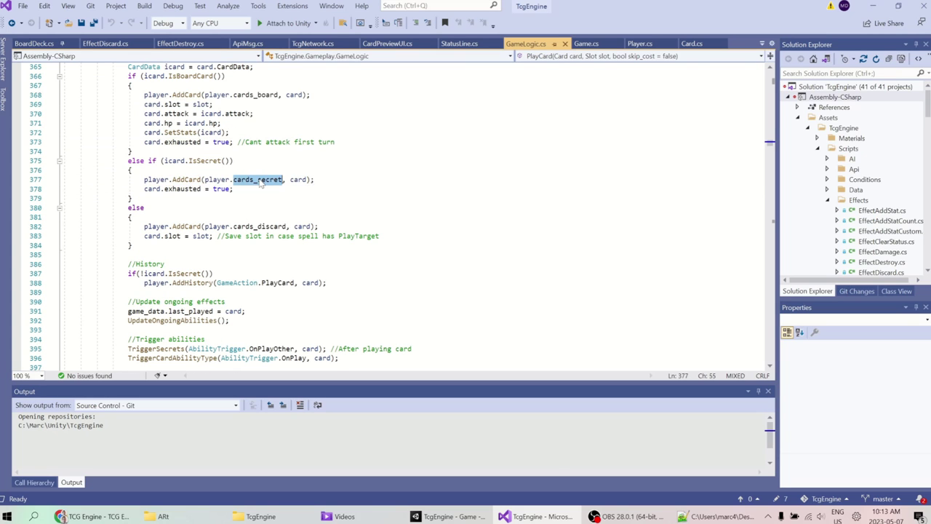
double_click(267, 227)
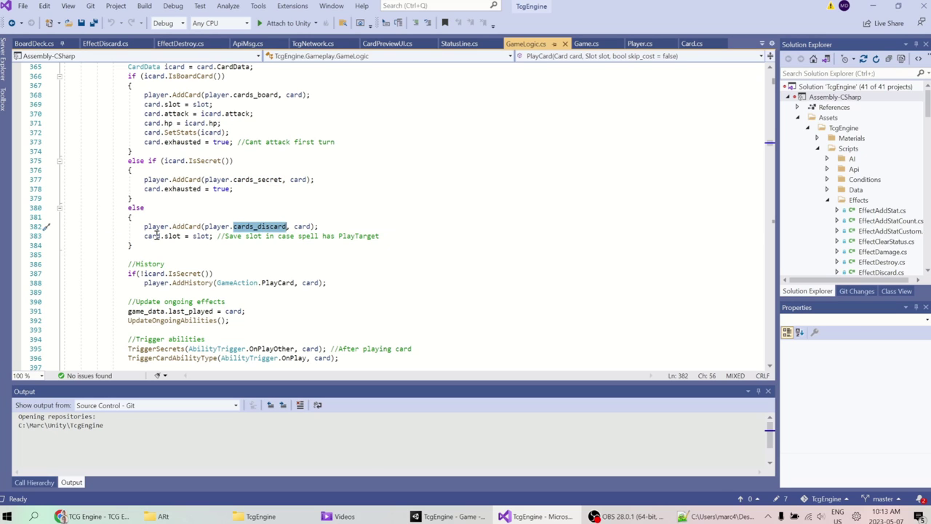
Step: Review PlayCard's AddHistory code, and switch to Unity to view the history bar above the player avatar in the scene
scroll(156, 235, down, 4)
drag(125, 160, 395, 168)
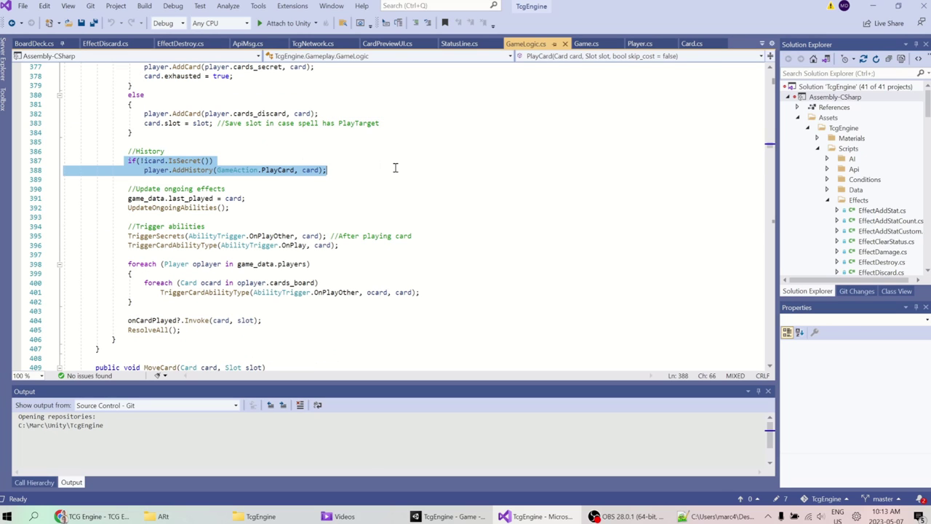
click(448, 516)
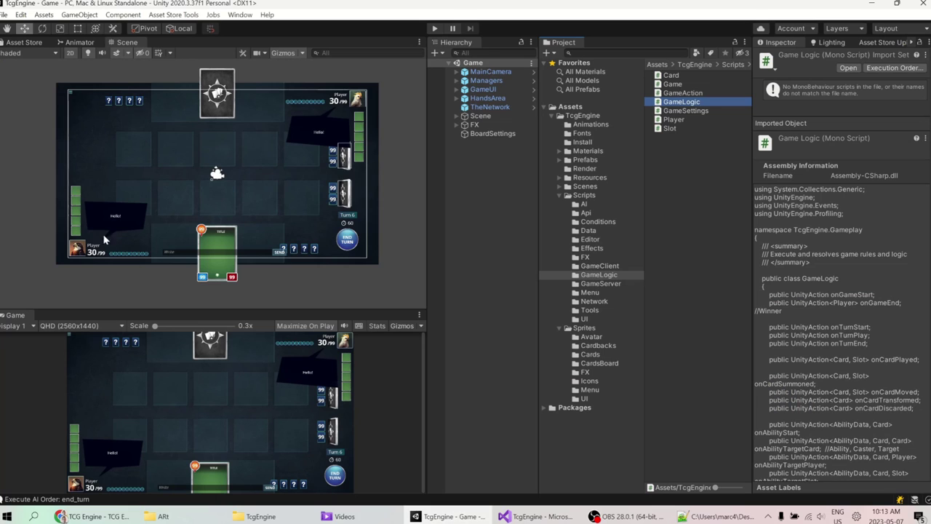
scroll(73, 197, up, 5)
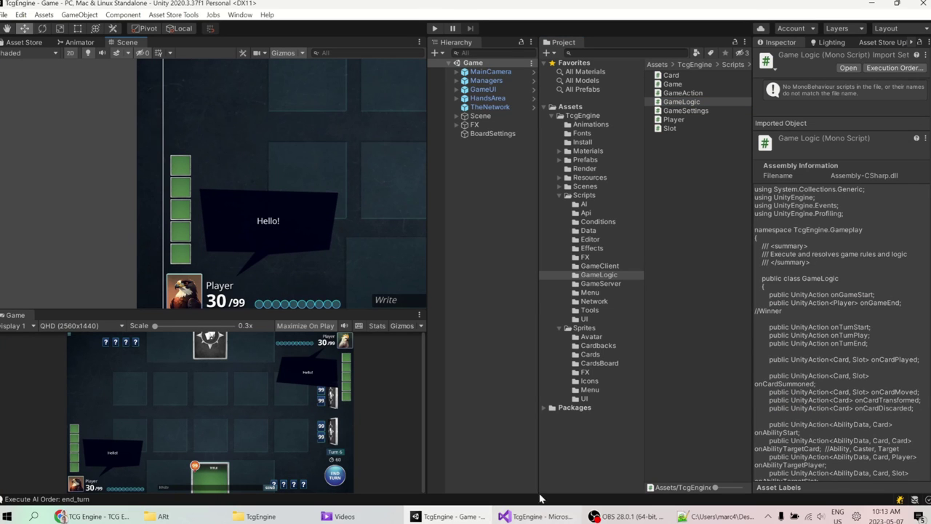
Step: Return to Visual Studio and examine PlayCard's TriggerSecrets, TriggerCardAbilityType and UpdateOngoingAbilities calls
click(539, 515)
drag(129, 207, 378, 220)
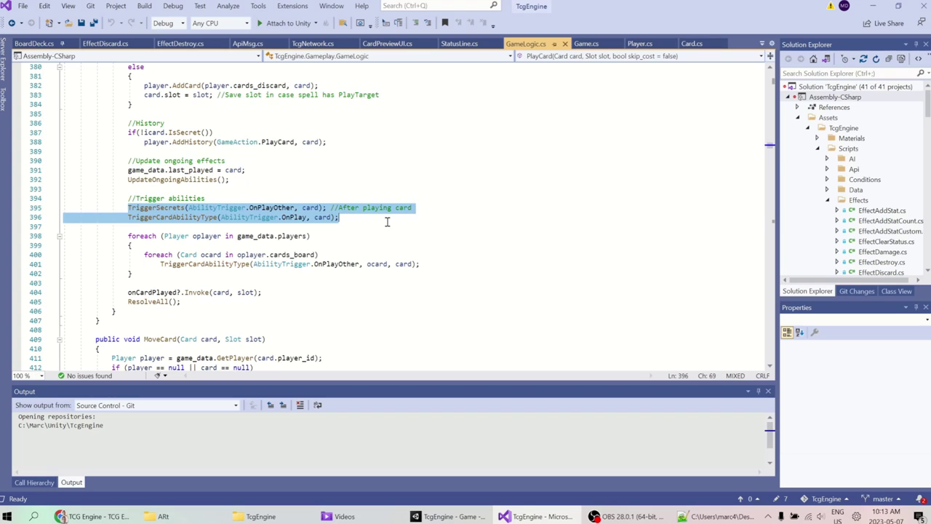
click(387, 221)
double_click(169, 179)
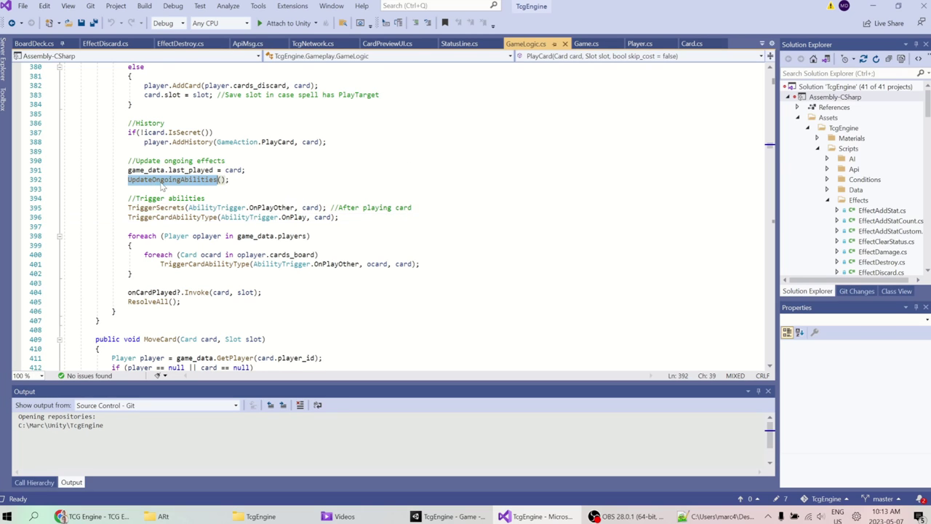
Step: Survey the MoveCard, CastAbility and AttackTarget functions that follow PlayCard in GameLogic.cs
click(283, 173)
scroll(434, 171, down, 5)
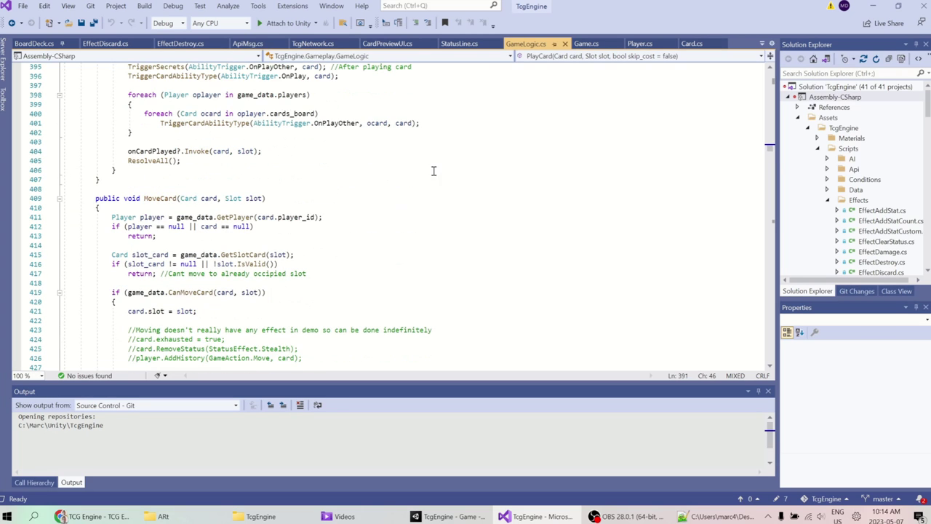
double_click(160, 197)
scroll(160, 291, down, 3)
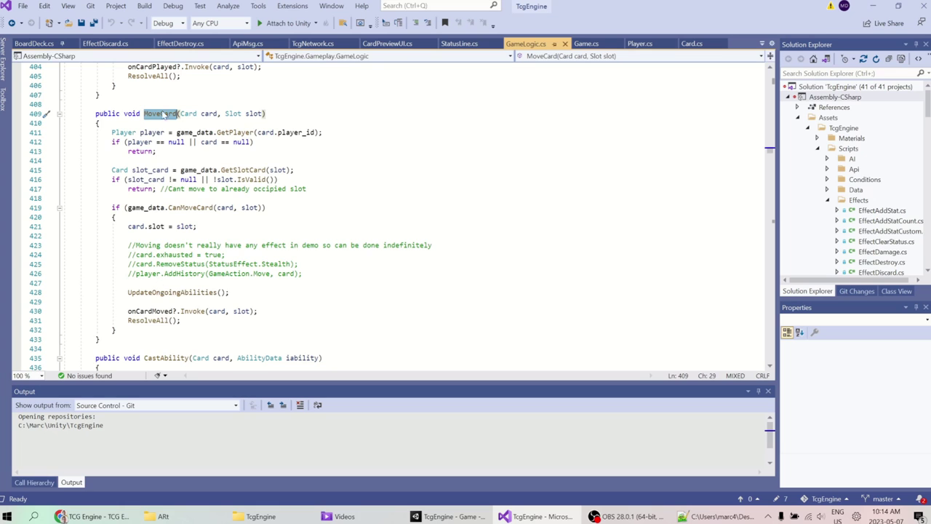
scroll(224, 124, down, 5)
double_click(181, 218)
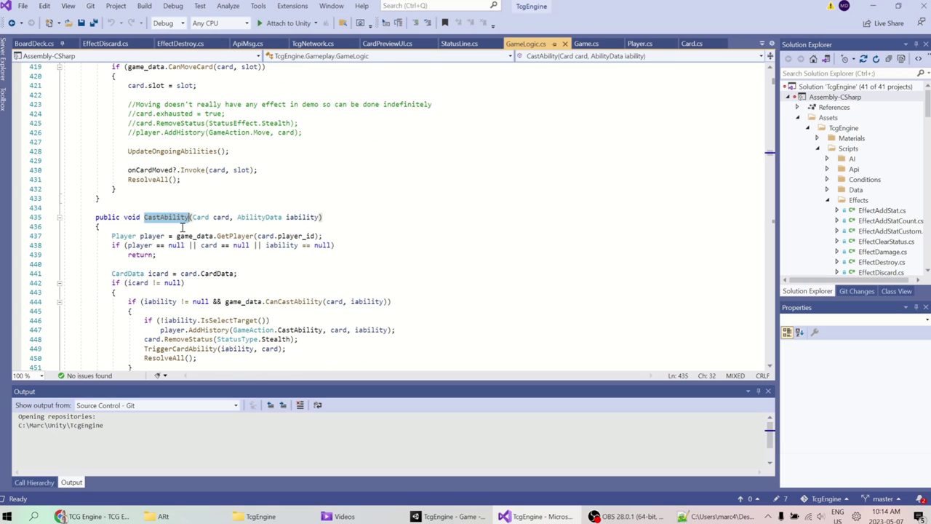
scroll(266, 204, down, 7)
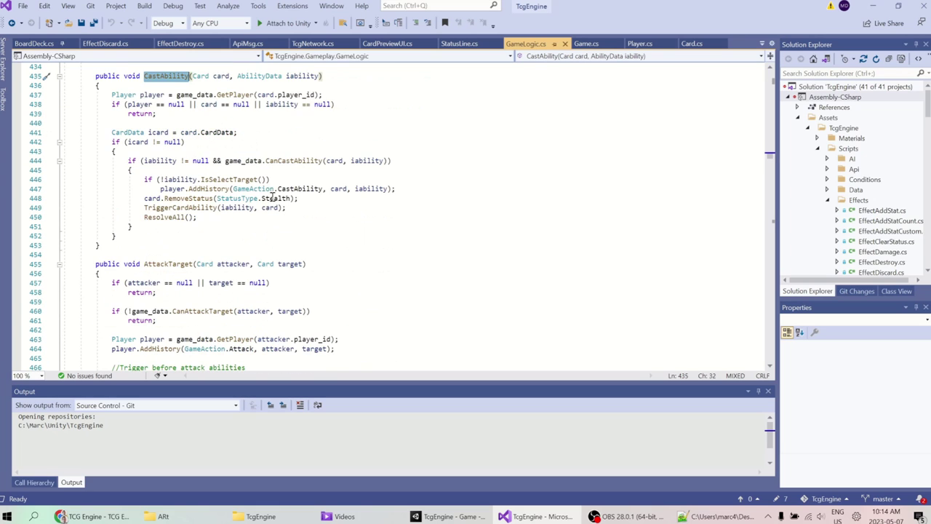
click(144, 202)
scroll(251, 219, down, 5)
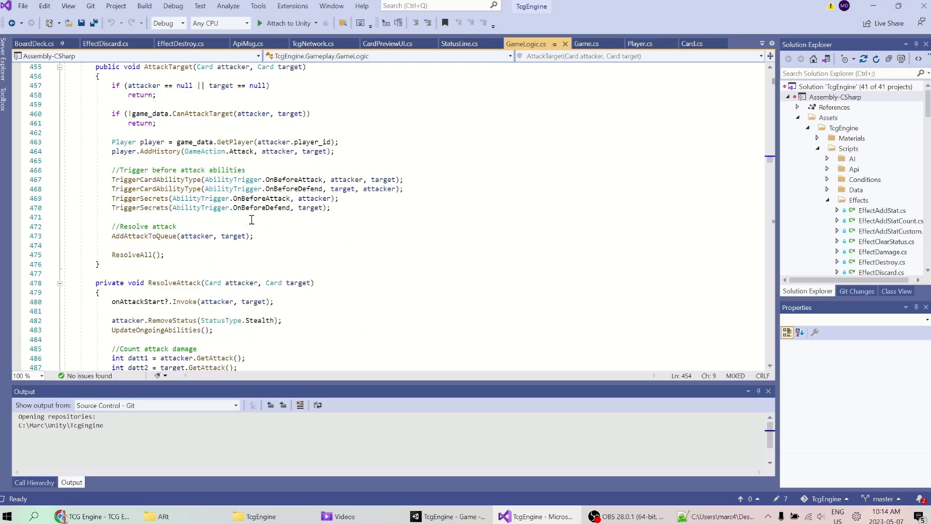
Step: Switch to Game.cs and examine the CanPlayCard function that checks whether a card may be played on a slot
click(590, 46)
scroll(280, 166, down, 8)
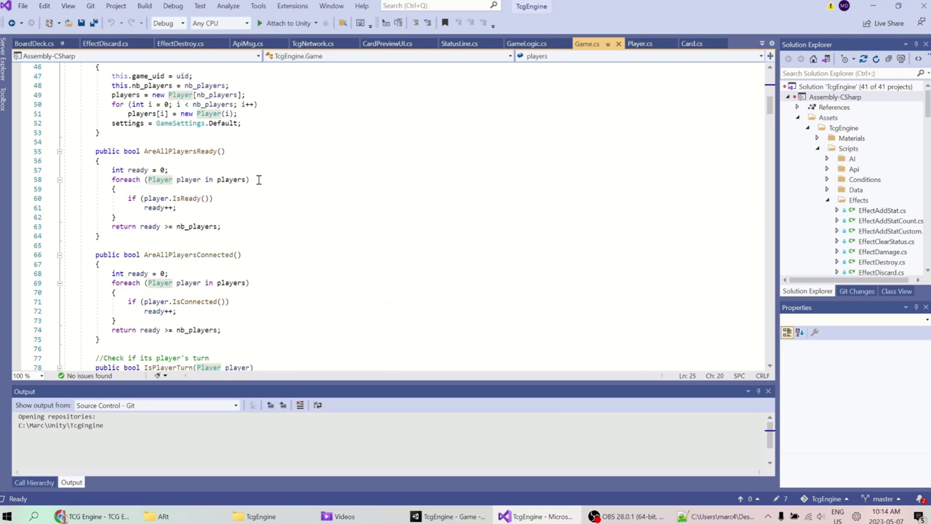
scroll(349, 145, down, 6)
scroll(429, 109, down, 7)
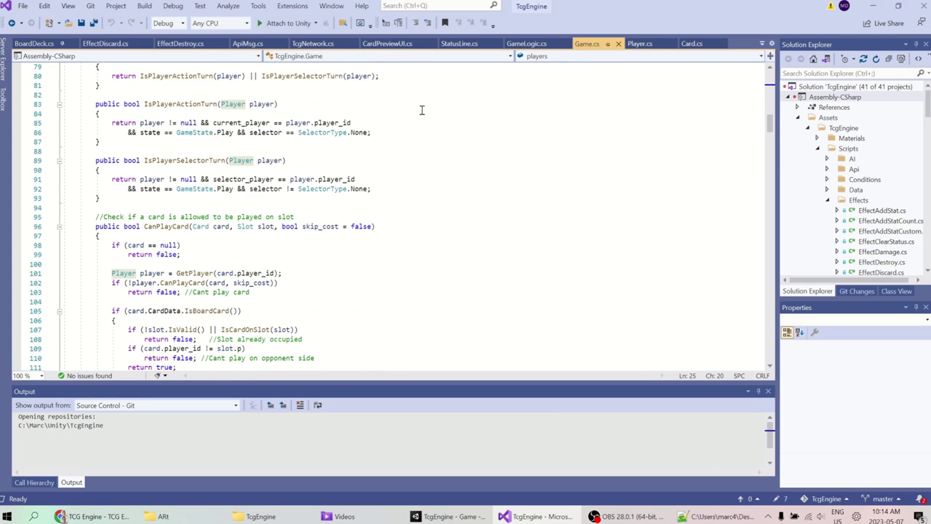
click(156, 133)
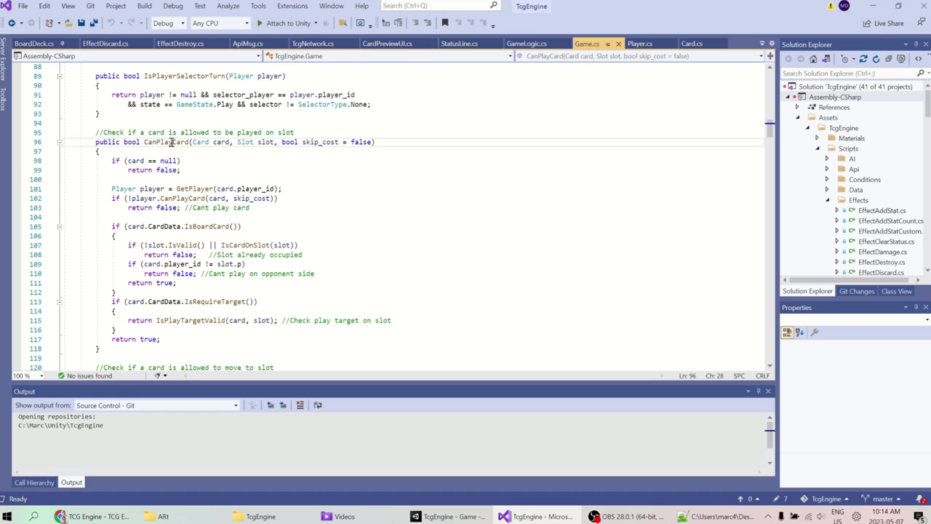
double_click(170, 143)
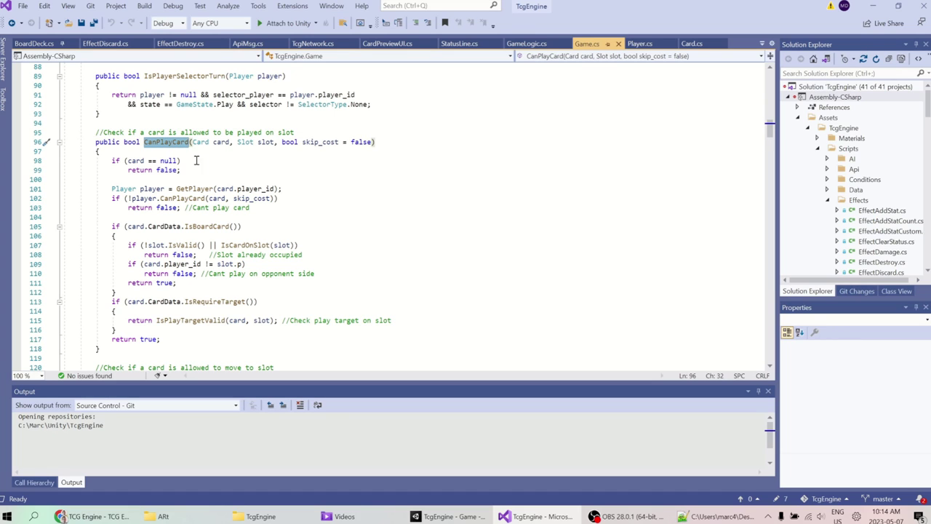
scroll(276, 169, down, 1)
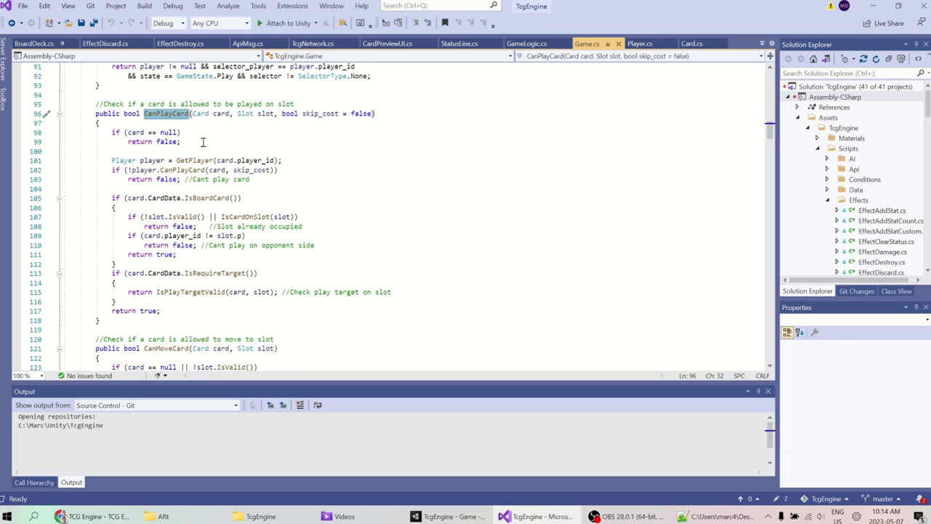
scroll(182, 168, down, 4)
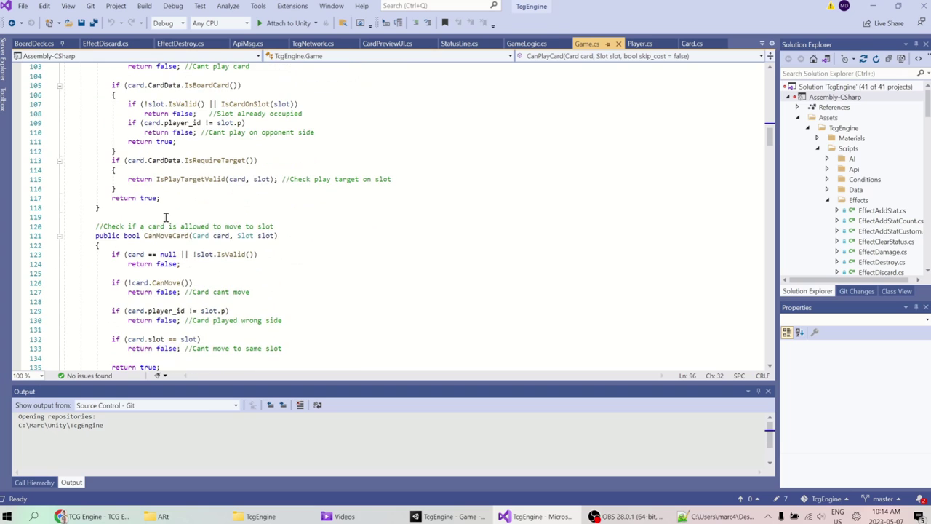
Step: Look over the CanMoveCard function and the CanAttackTarget function for attacking a player in Game.cs
double_click(167, 236)
scroll(240, 225, down, 7)
double_click(158, 207)
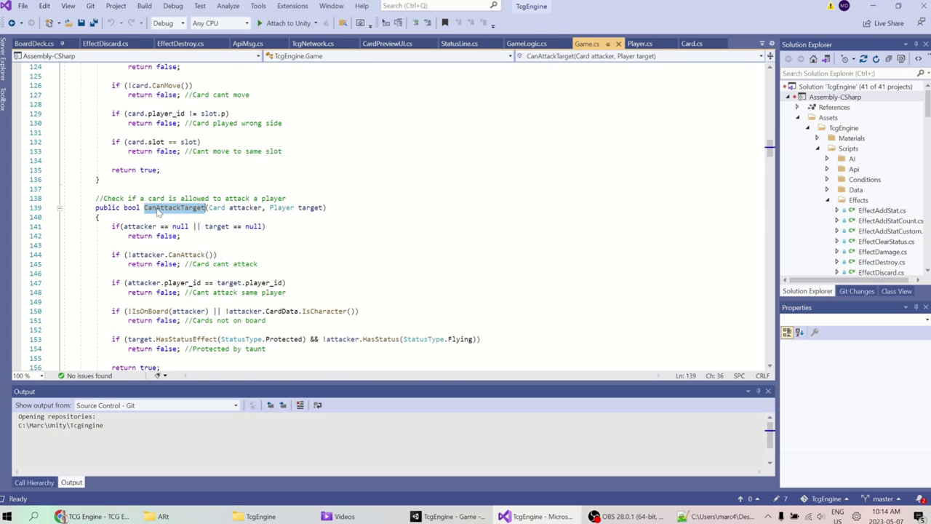
scroll(234, 221, down, 2)
Step: Go back to CanPlayCard and read its null-card, player, board-slot and play-target checks
scroll(255, 209, up, 16)
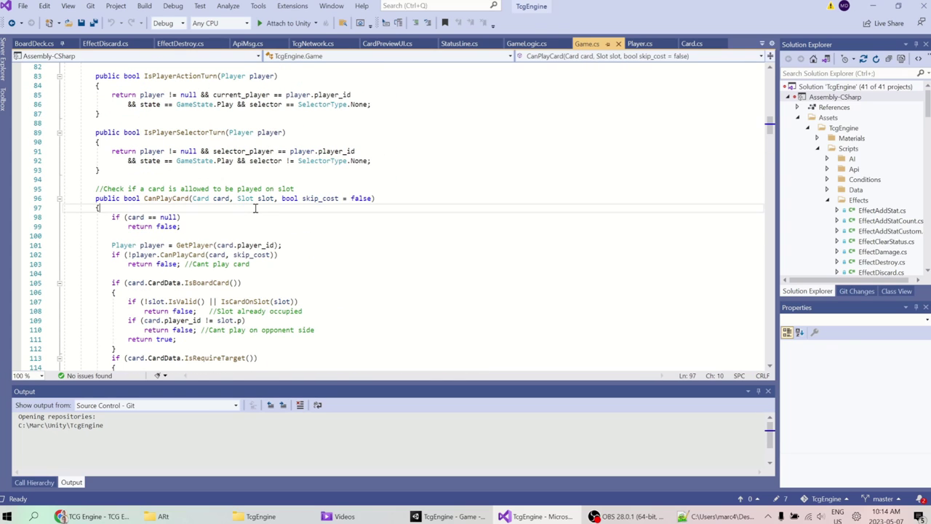
click(186, 216)
click(190, 226)
scroll(276, 259, down, 1)
scroll(276, 259, down, 1)
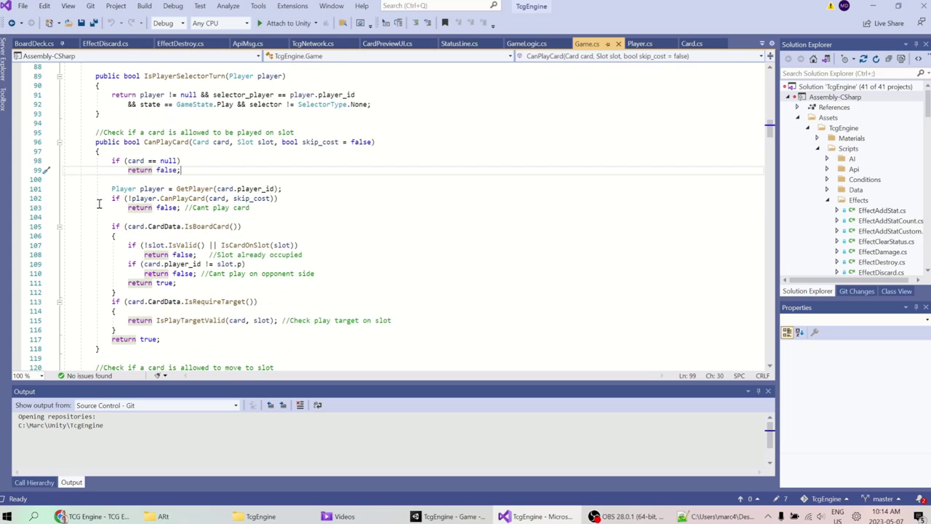
scroll(187, 208, down, 14)
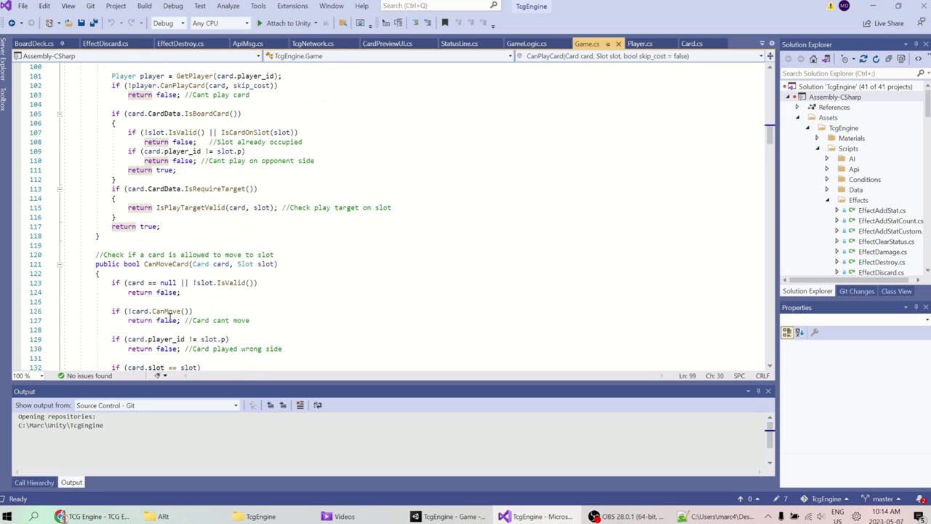
scroll(272, 234, up, 13)
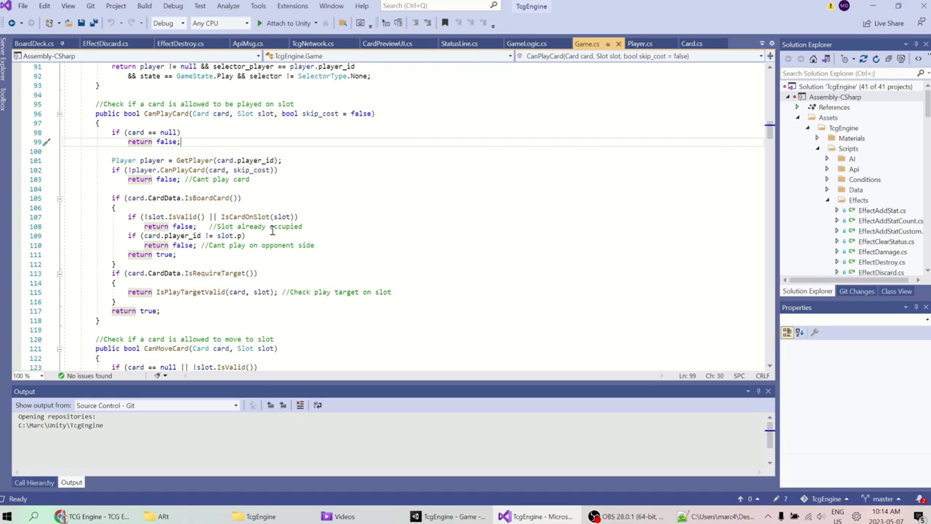
scroll(227, 172, down, 1)
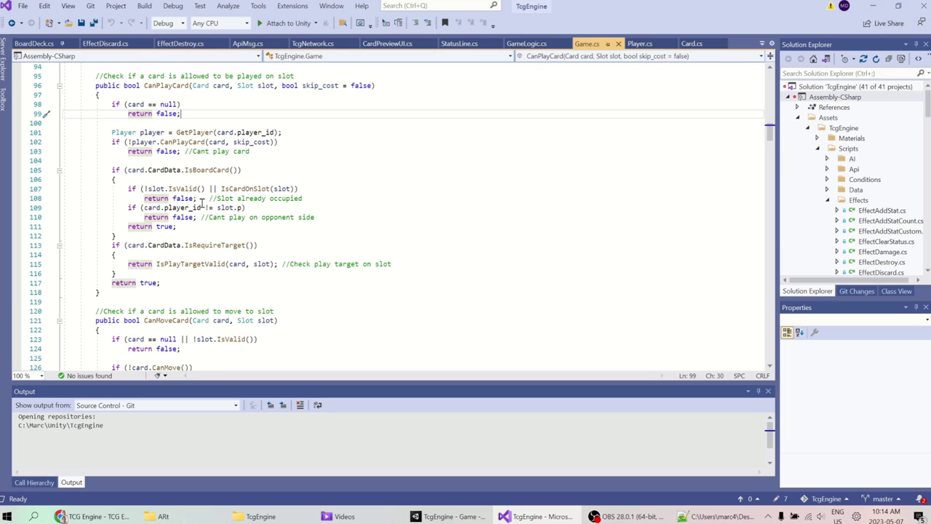
Step: Examine CanPlayCard's signature, covering its bool return type and slot parameter, and its return false statement
click(190, 85)
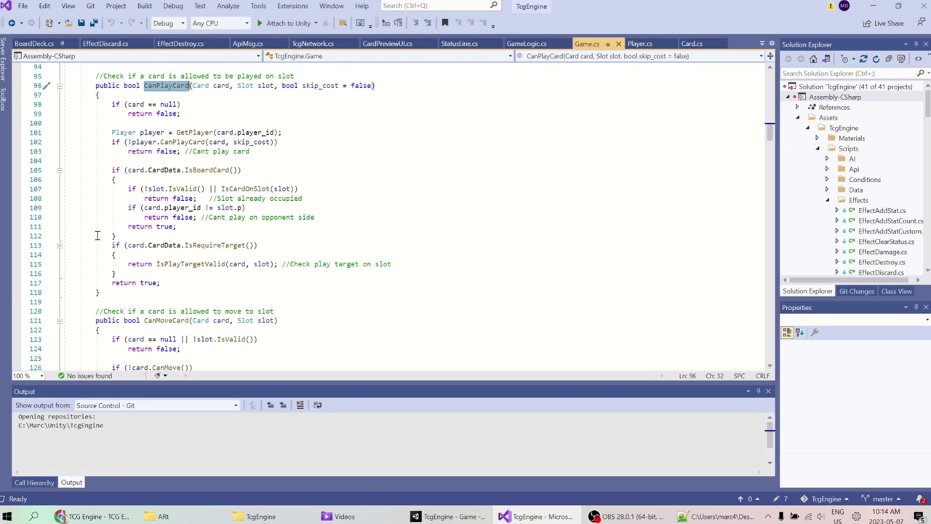
click(339, 159)
scroll(339, 157, up, 1)
double_click(131, 114)
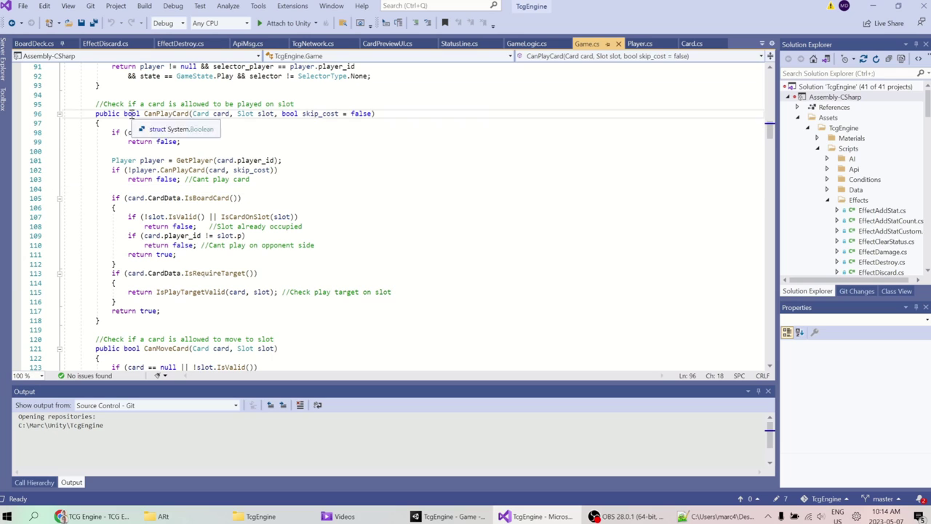
double_click(167, 179)
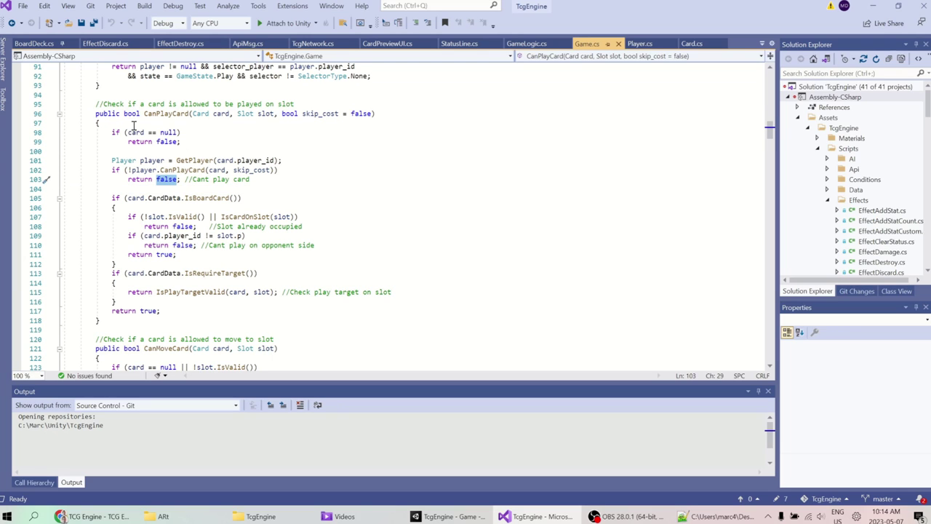
double_click(265, 113)
Step: Compare the two CanAttackTarget overloads with Player and Card targets, and continue to CanCastAbility
scroll(433, 225, down, 11)
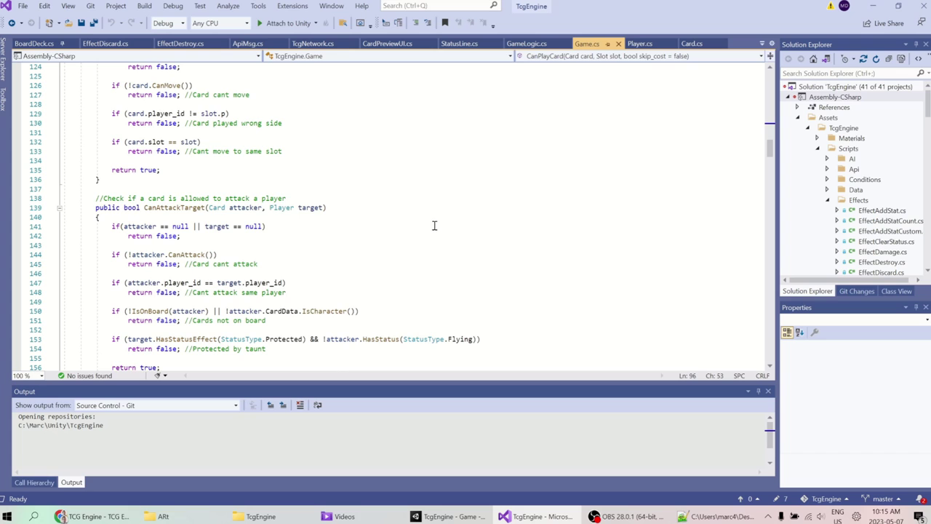
double_click(173, 207)
scroll(173, 206, down, 3)
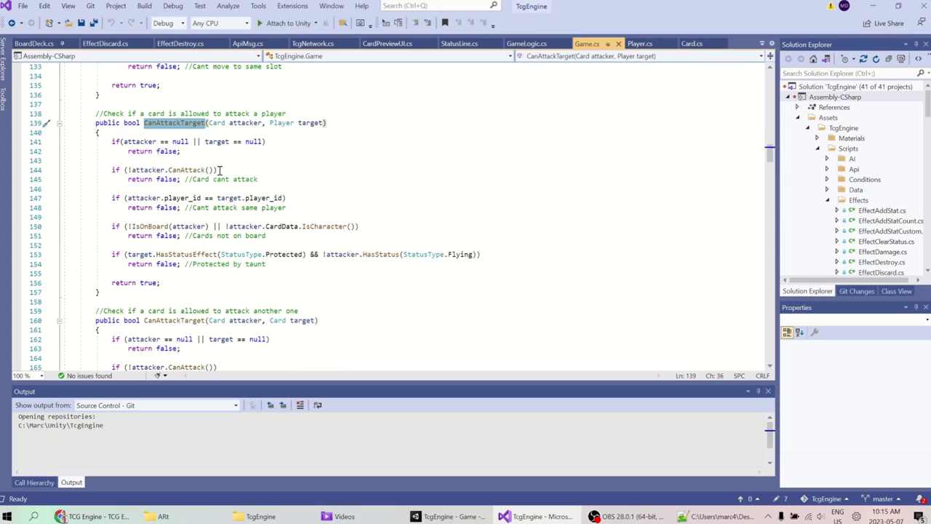
double_click(246, 123)
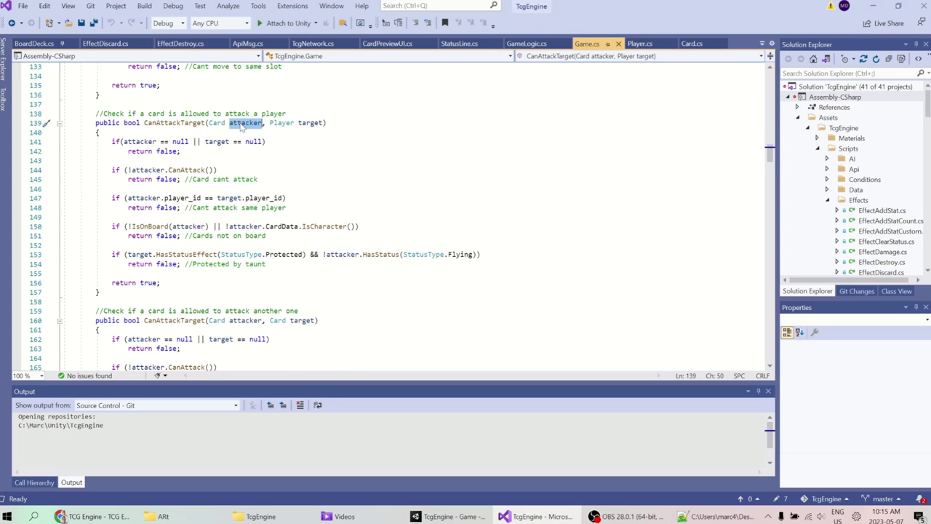
click(311, 124)
double_click(312, 123)
scroll(384, 217, down, 3)
scroll(374, 222, up, 3)
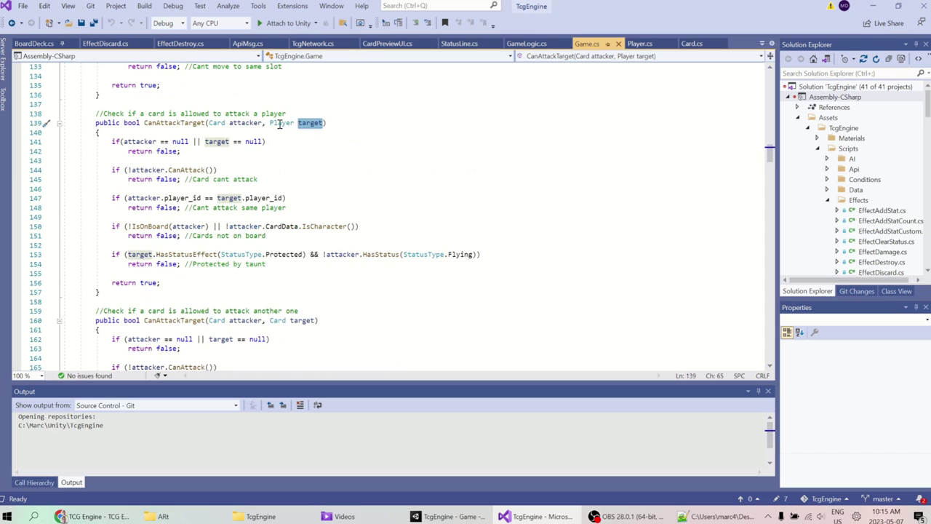
drag(269, 123, 325, 123)
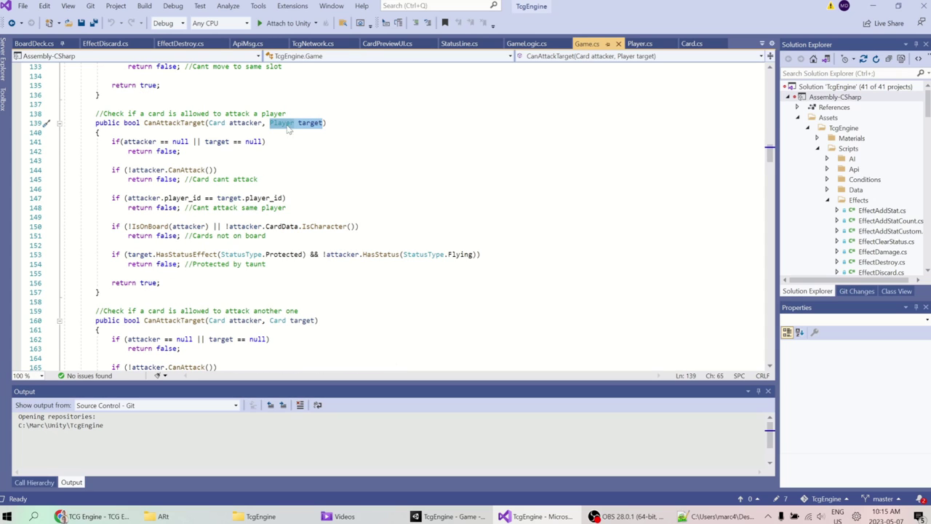
scroll(332, 174, down, 3)
drag(269, 236, 318, 236)
key(Page_Down)
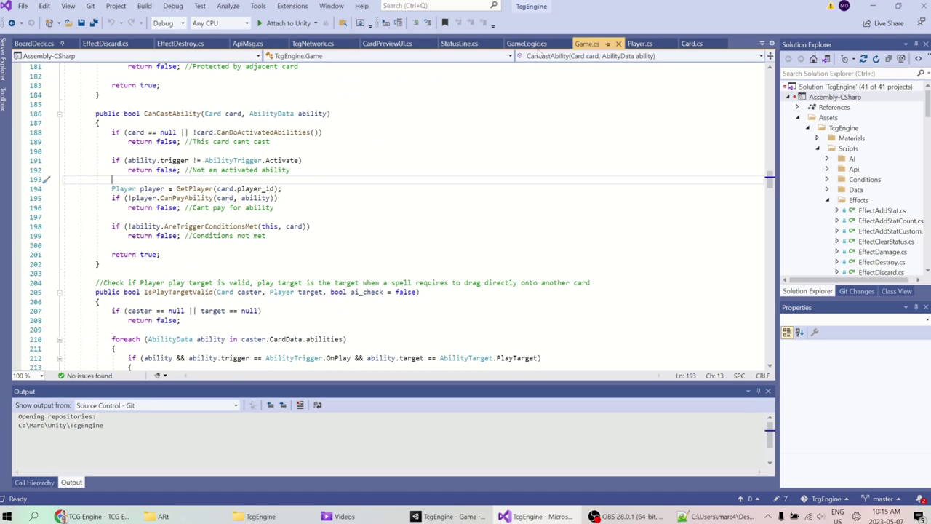
Step: Switch to Unity, select all scripts in the GameLogic folder from Card to Slot, and select only the GameLogic script
key(alt+Tab)
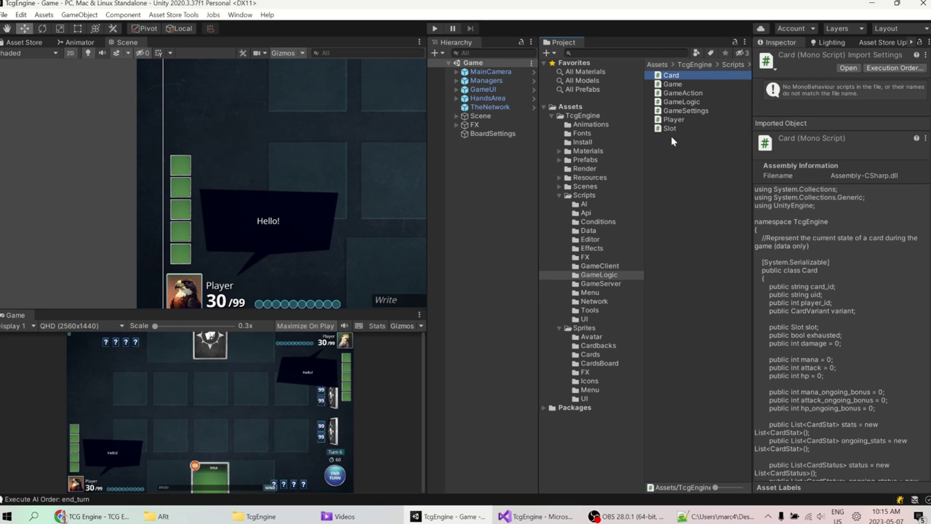
shift+click(670, 128)
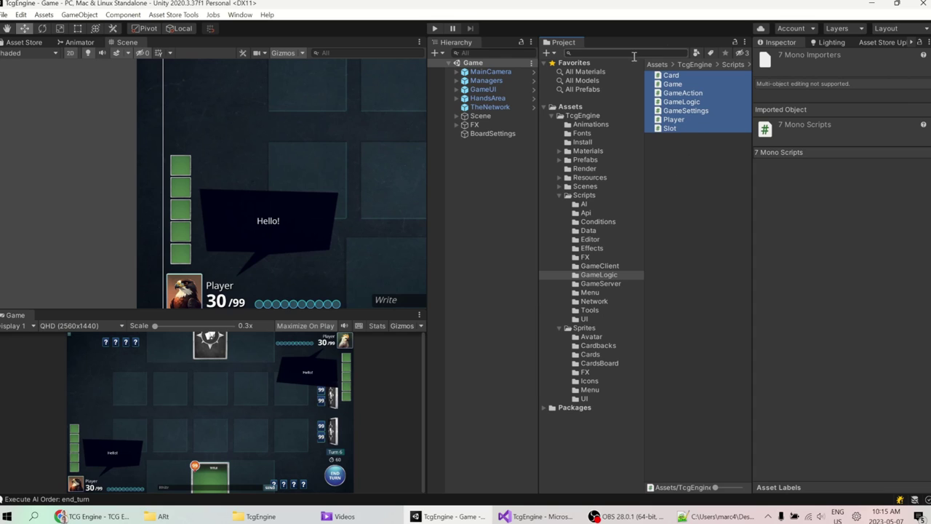
click(697, 104)
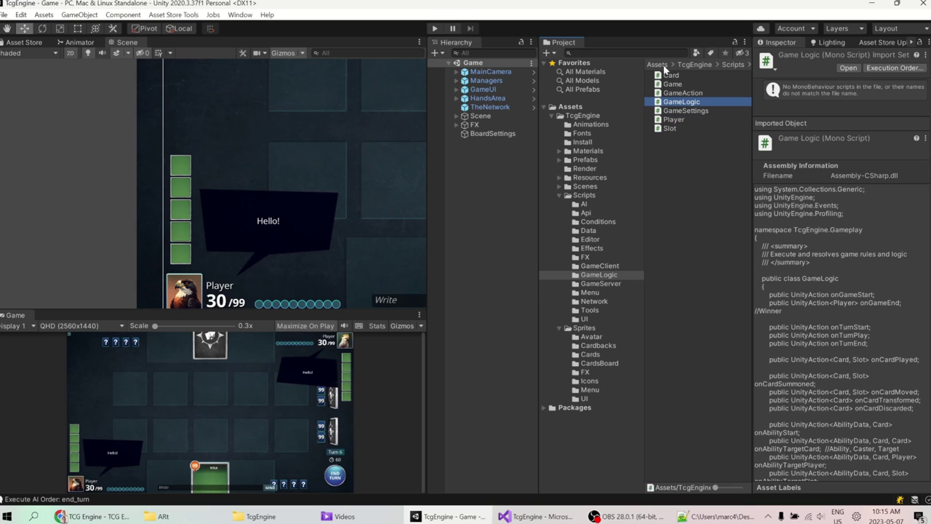
Step: Open the GameLogic script in Visual Studio and revisit the PlayCard function under Gameplay Actions
double_click(682, 102)
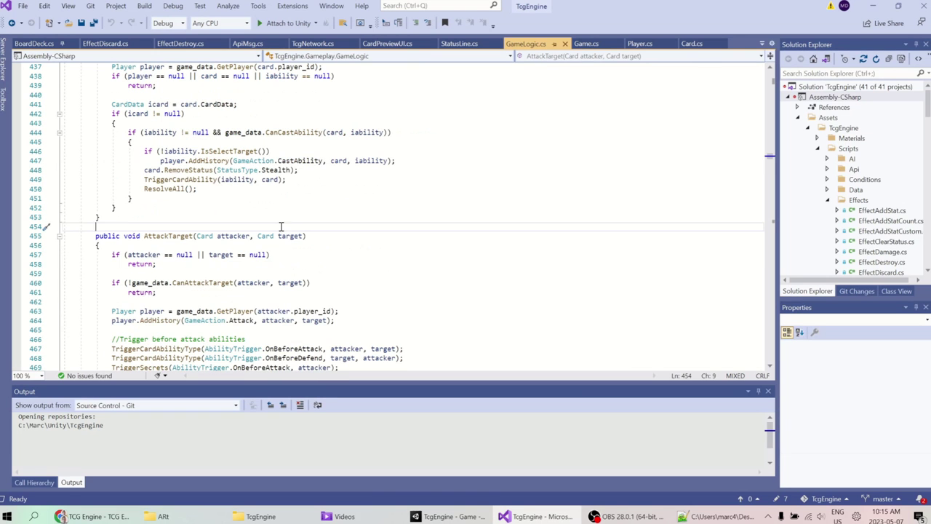
scroll(302, 228, up, 10)
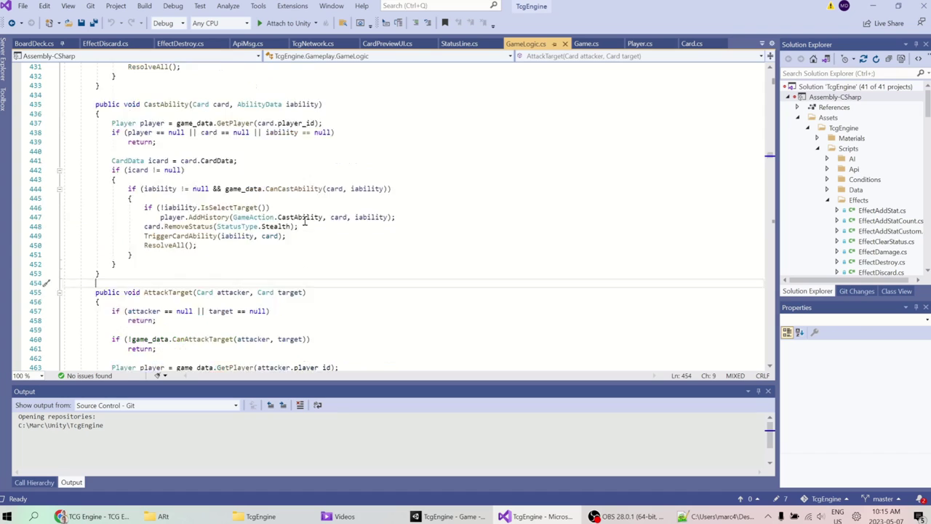
scroll(305, 221, up, 9)
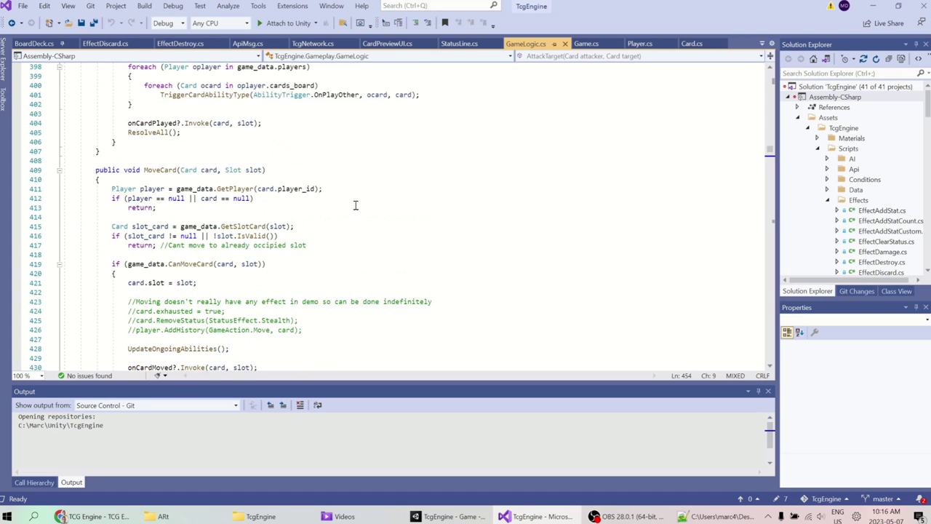
scroll(422, 221, up, 7)
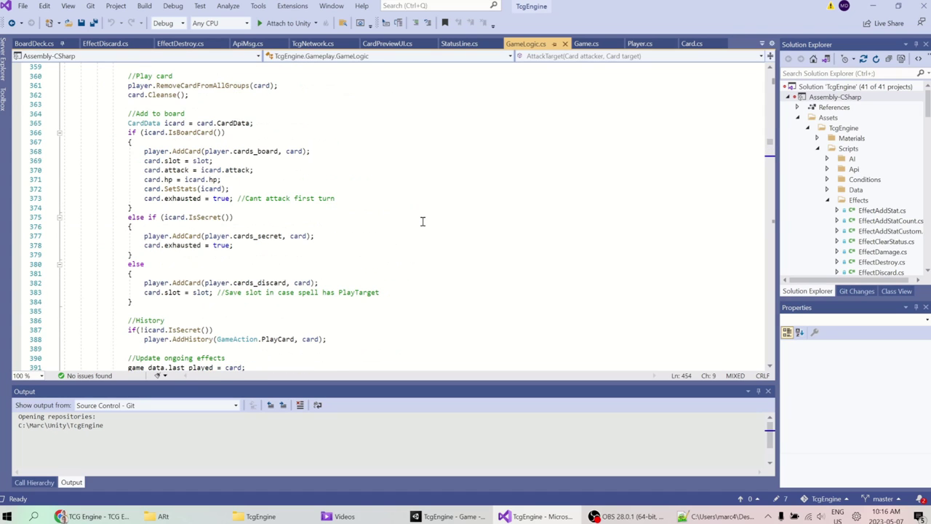
scroll(422, 221, up, 7)
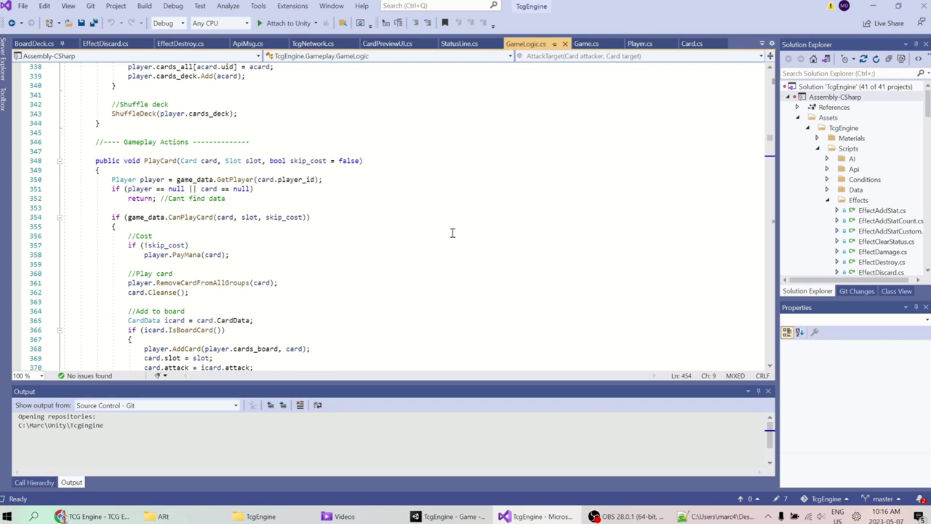
scroll(451, 232, down, 6)
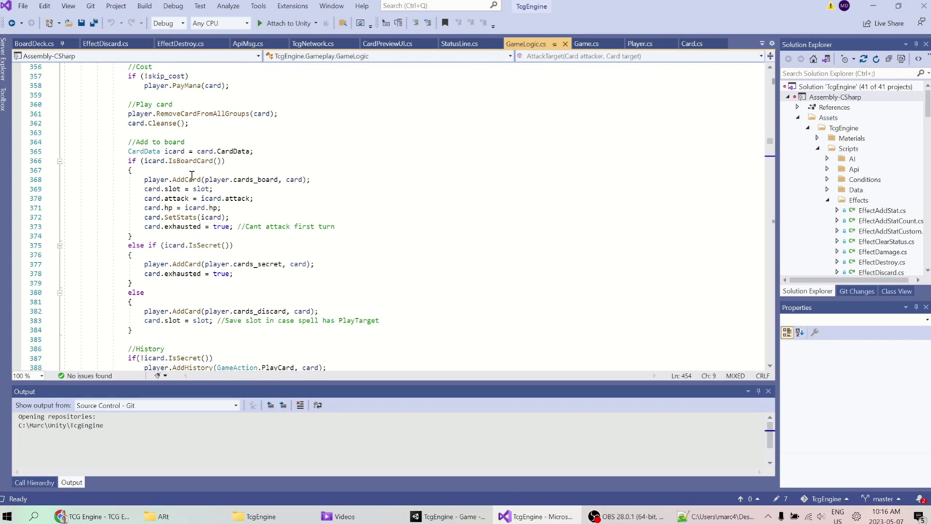
Step: Switch to Unity and show the contents of the GameClient scripts folder
scroll(192, 176, up, 6)
key(alt+Tab)
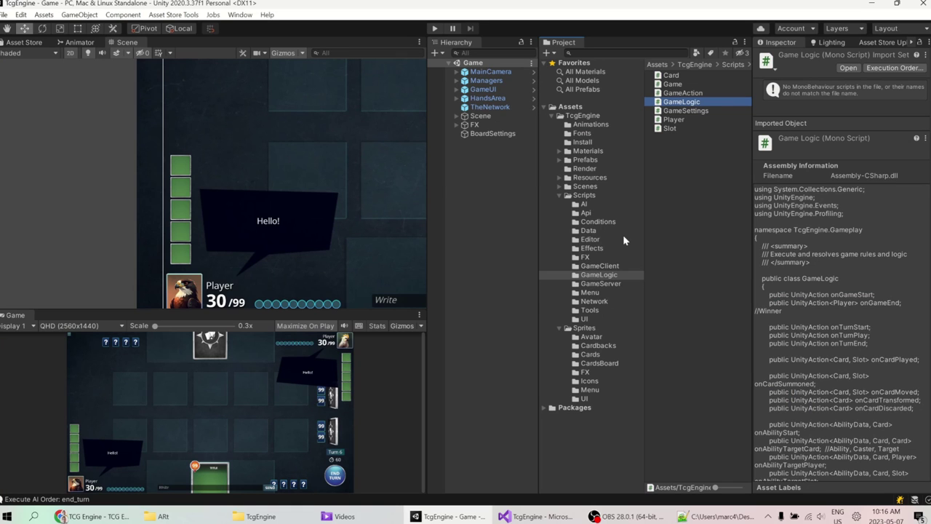
click(584, 268)
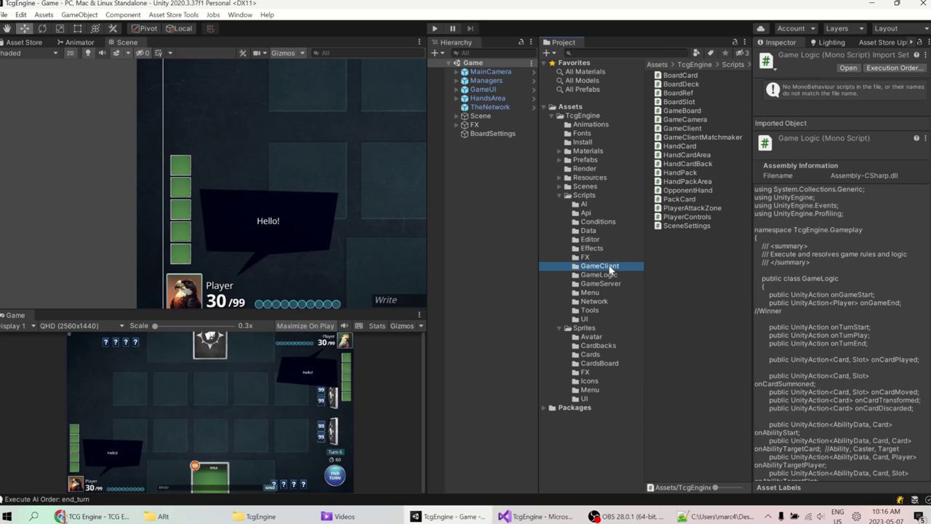
Step: Preview the GameClient scripts one by one from BoardCard through GameBoard to GameCamera
click(694, 76)
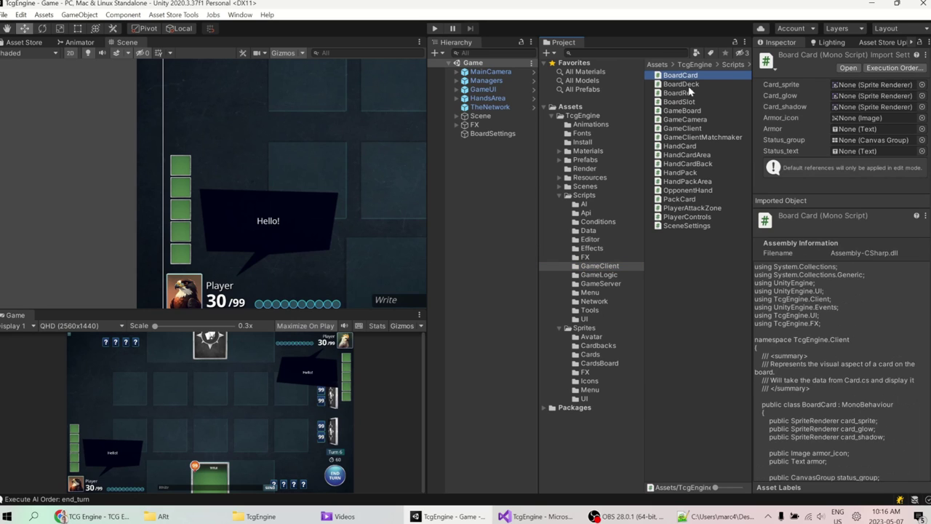
click(693, 85)
click(692, 94)
click(693, 103)
click(692, 112)
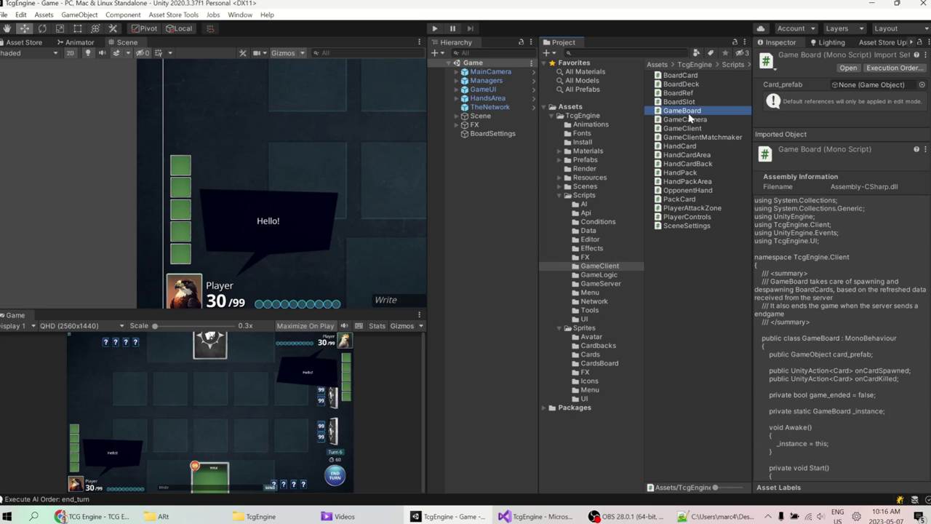
click(692, 120)
Step: Revisit the BoardCard, BoardDeck and BoardSlot scripts and compare them with the decks and slots in the scene
click(673, 77)
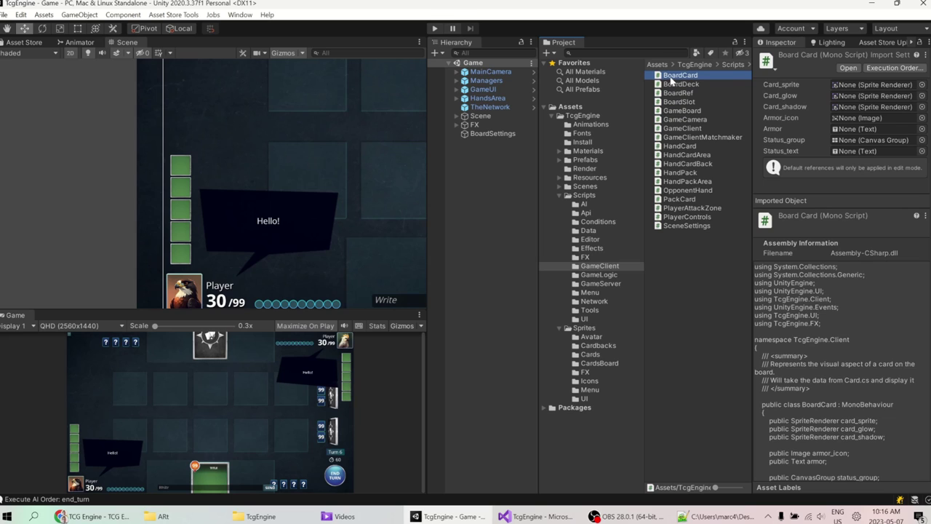
click(679, 84)
scroll(363, 170, down, 4)
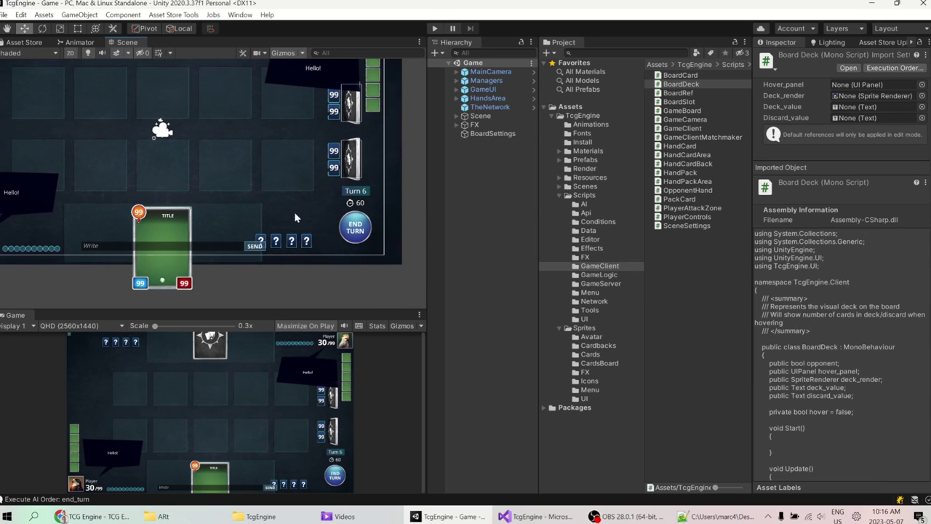
middle_drag(294, 212, 241, 242)
click(686, 103)
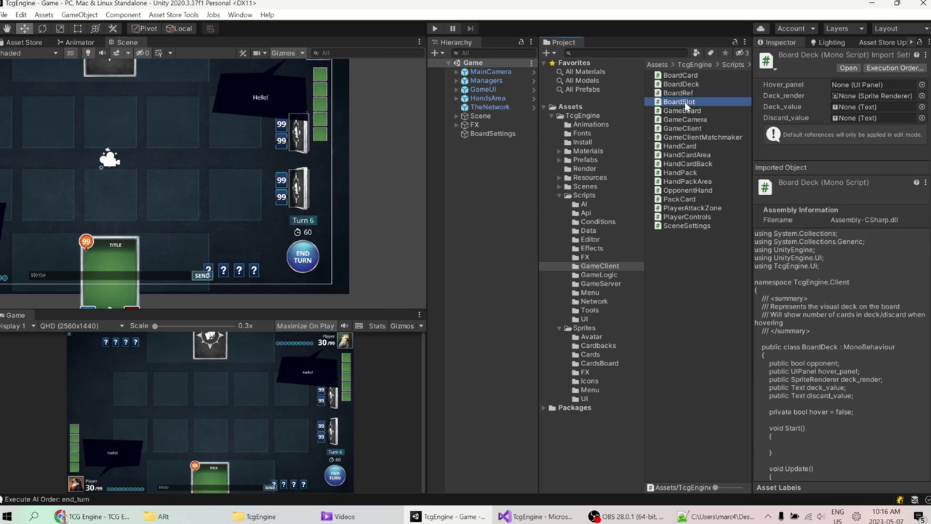
middle_drag(221, 164, 348, 155)
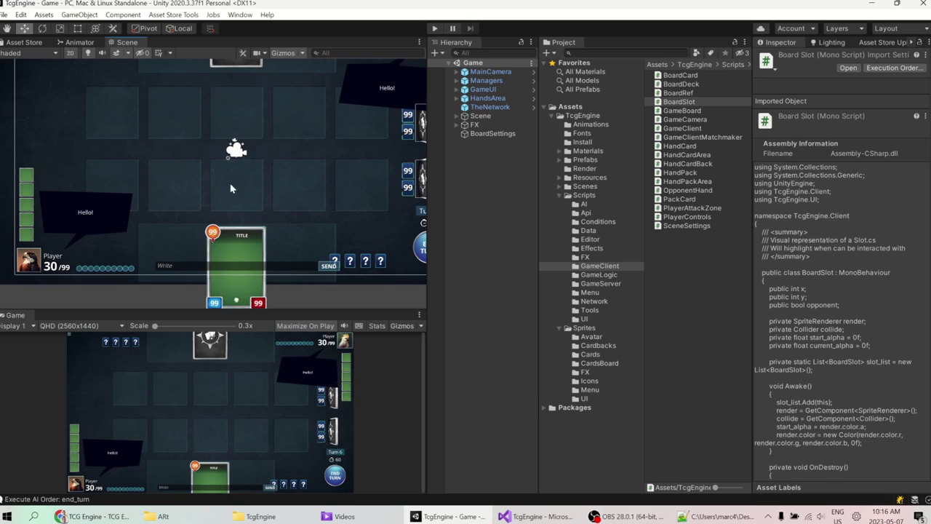
middle_drag(376, 186, 240, 195)
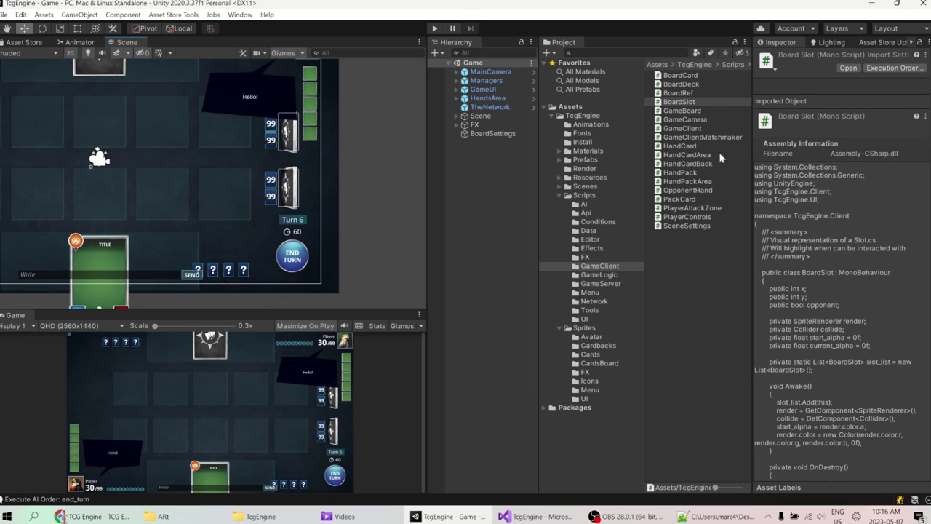
Step: Open the BoardCard script in Visual Studio and go to its Update function
click(681, 75)
double_click(691, 79)
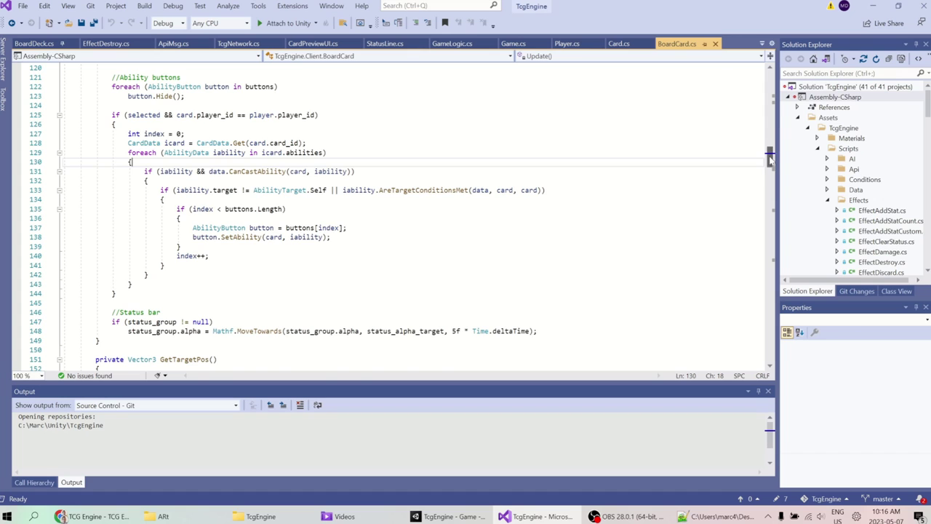
scroll(724, 82, up, 20)
scroll(309, 229, down, 9)
scroll(309, 229, down, 8)
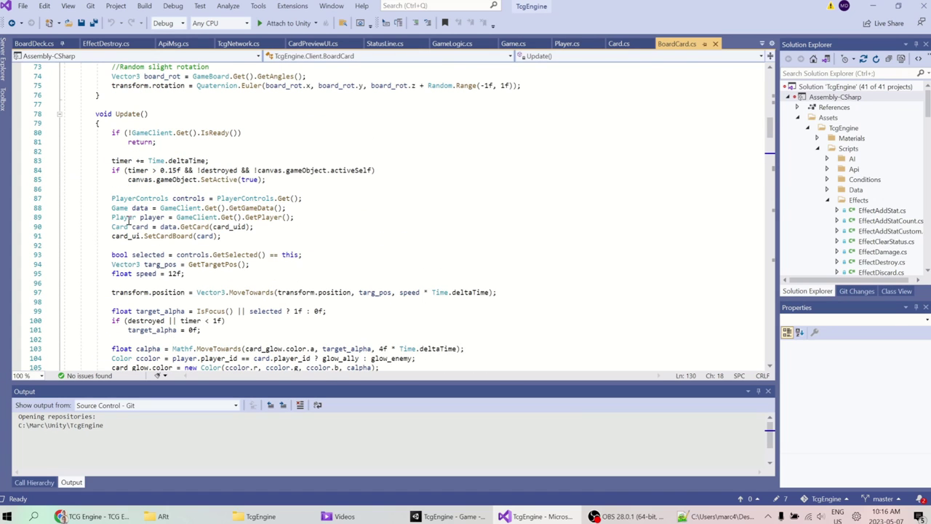
Step: Examine the data-fetching lines in Update, highlighting the GameClient.Get().GetGameData() call and the Game data variable
drag(109, 208, 345, 228)
double_click(148, 211)
double_click(253, 209)
click(162, 208)
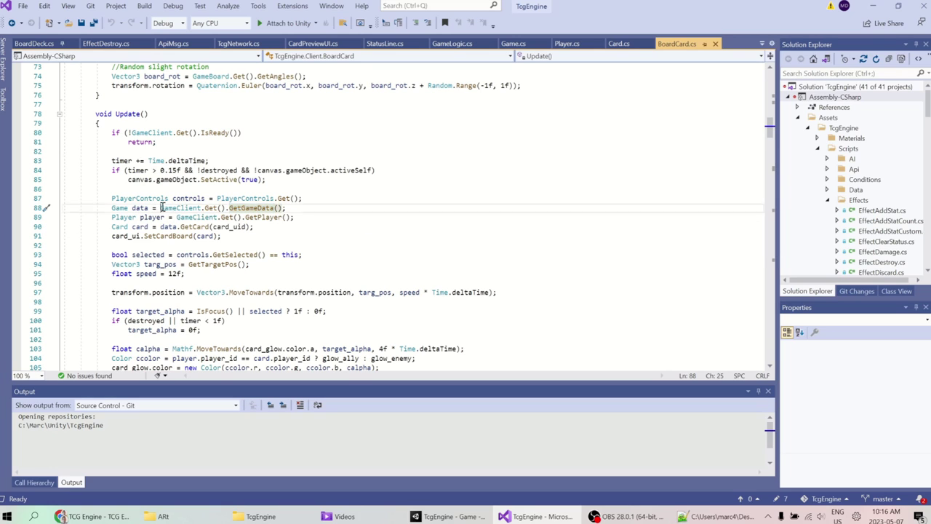
drag(162, 209, 298, 208)
drag(230, 210, 275, 209)
drag(110, 210, 148, 209)
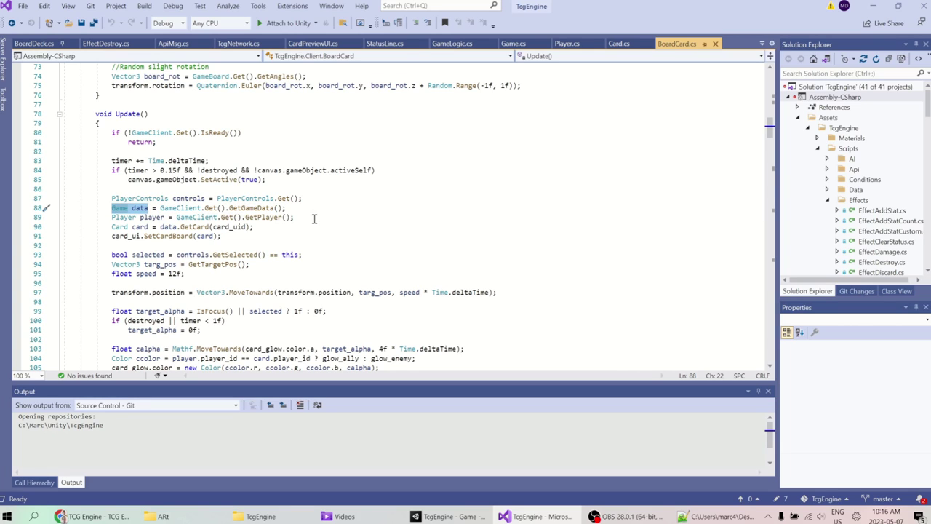
Step: Highlight the player variable and the card variable retrieved in BoardCard's Update function
click(340, 220)
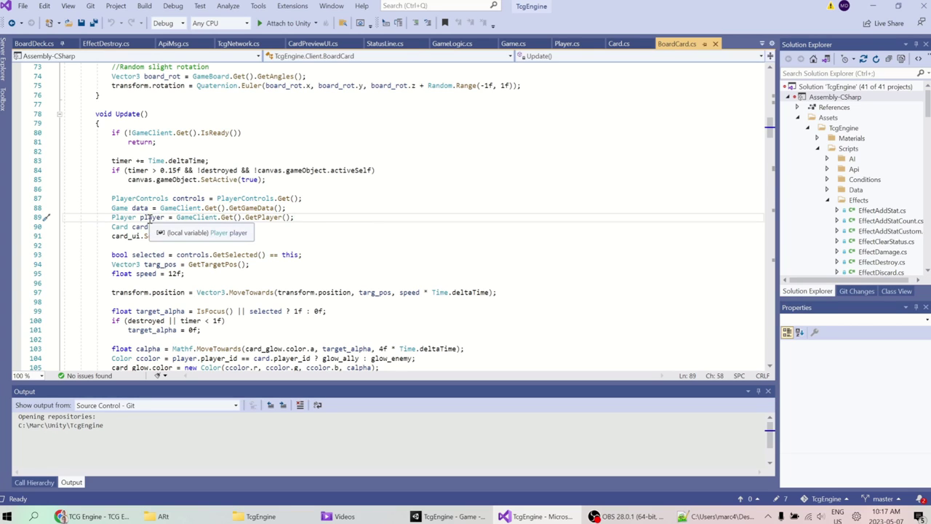
double_click(152, 217)
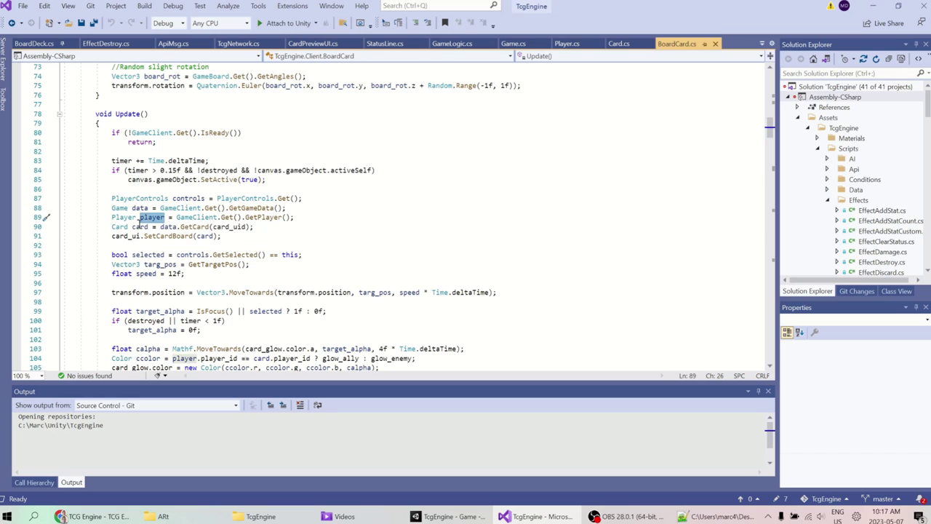
double_click(139, 226)
Step: Look over the rest of Update's card display code and go to the definition of SetCardBoard
scroll(253, 236, down, 3)
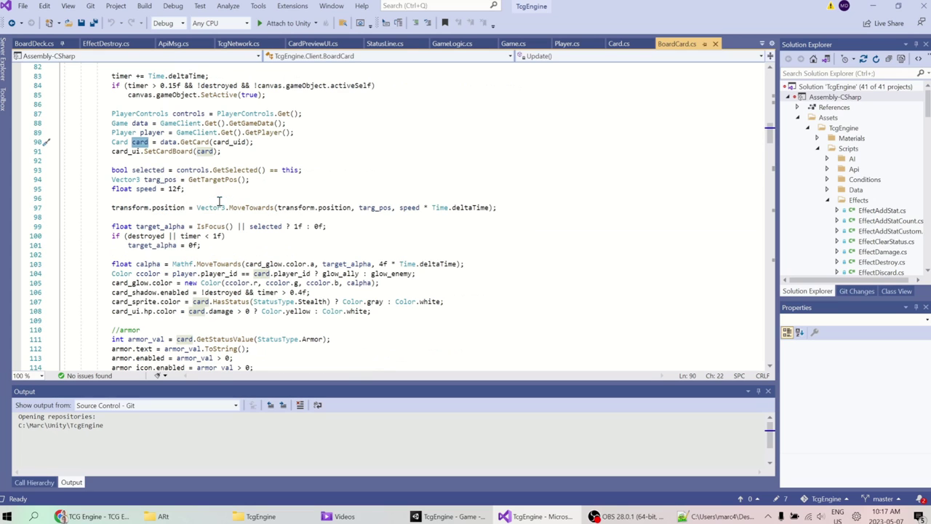
right_click(183, 151)
click(34, 225)
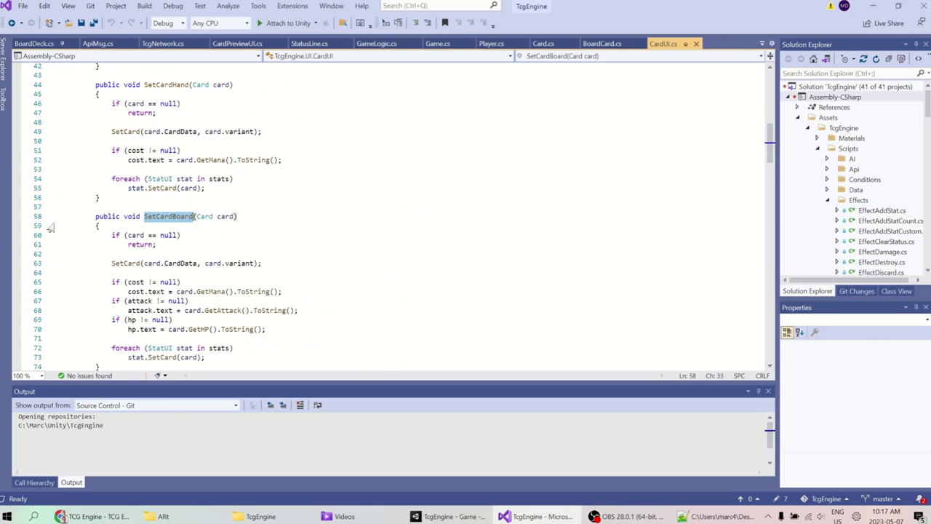